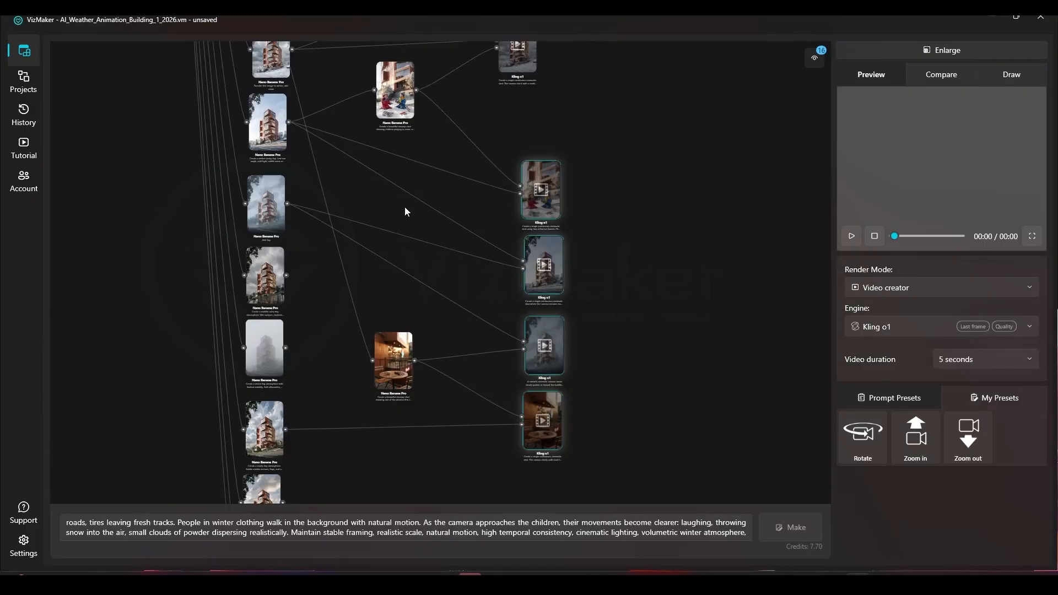
# Examine the node tree, following the snow and fog images to the Kling o1 videos linked to them
pyautogui.scroll(-5, 414, 275)
pyautogui.moveTo(421, 262); pyautogui.dragTo(547, 276)
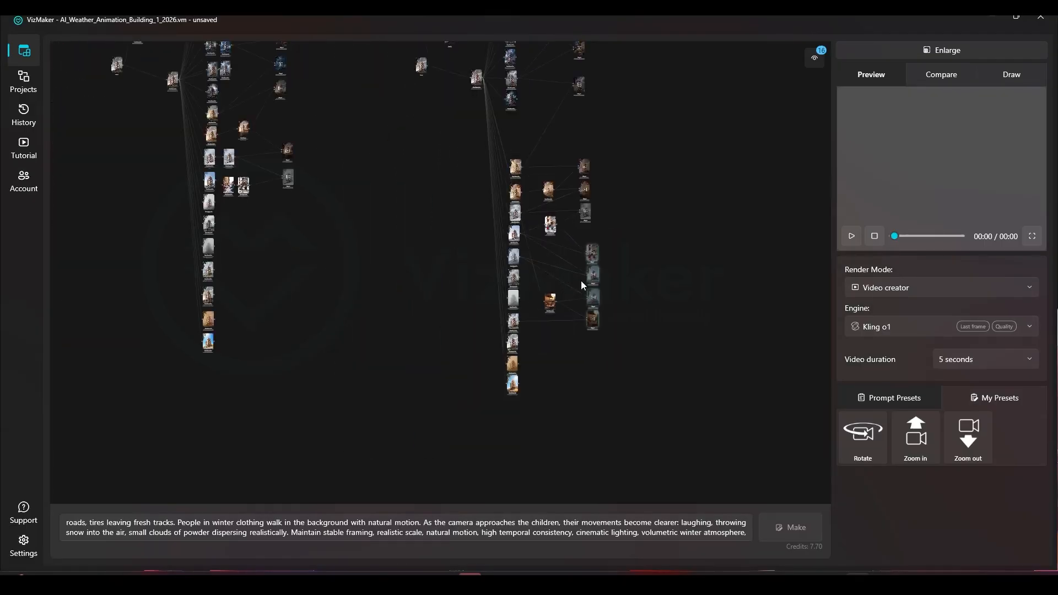
pyautogui.scroll(5, 596, 279)
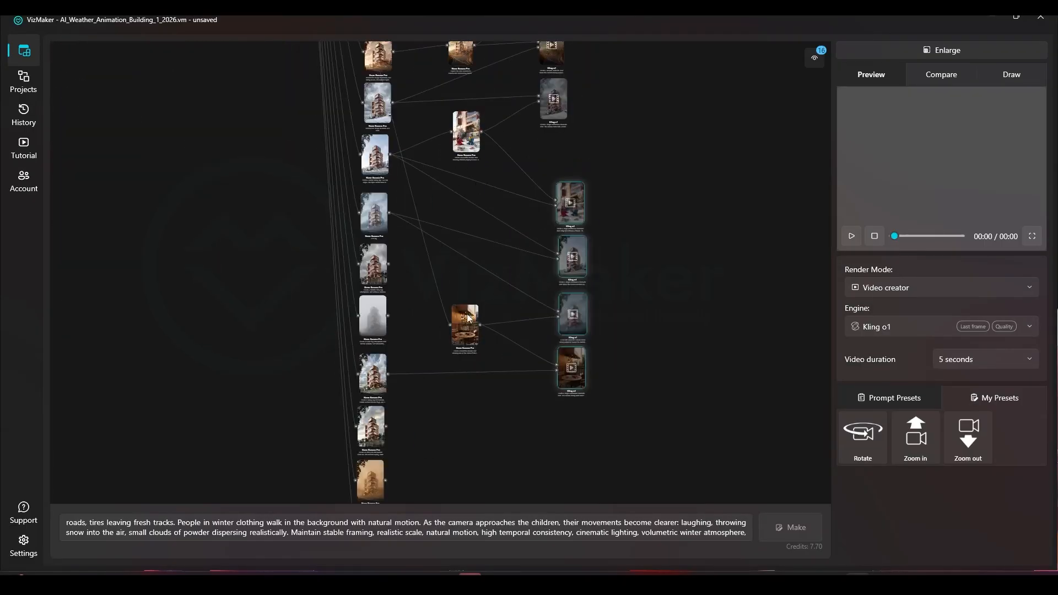
pyautogui.scroll(2, 625, 248)
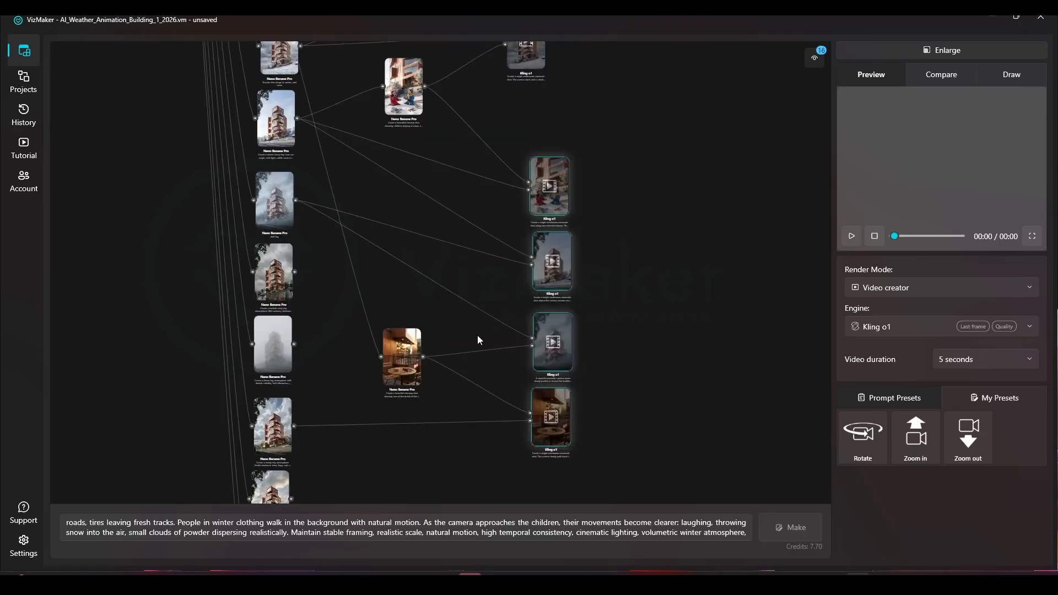
pyautogui.moveTo(447, 147); pyautogui.dragTo(446, 189)
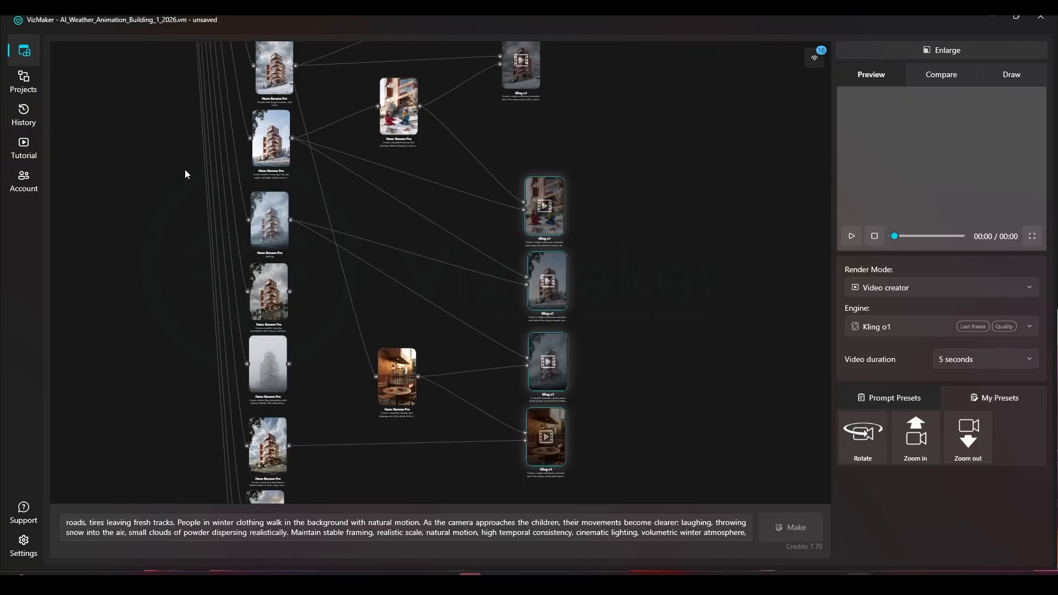
pyautogui.scroll(4, 330, 117)
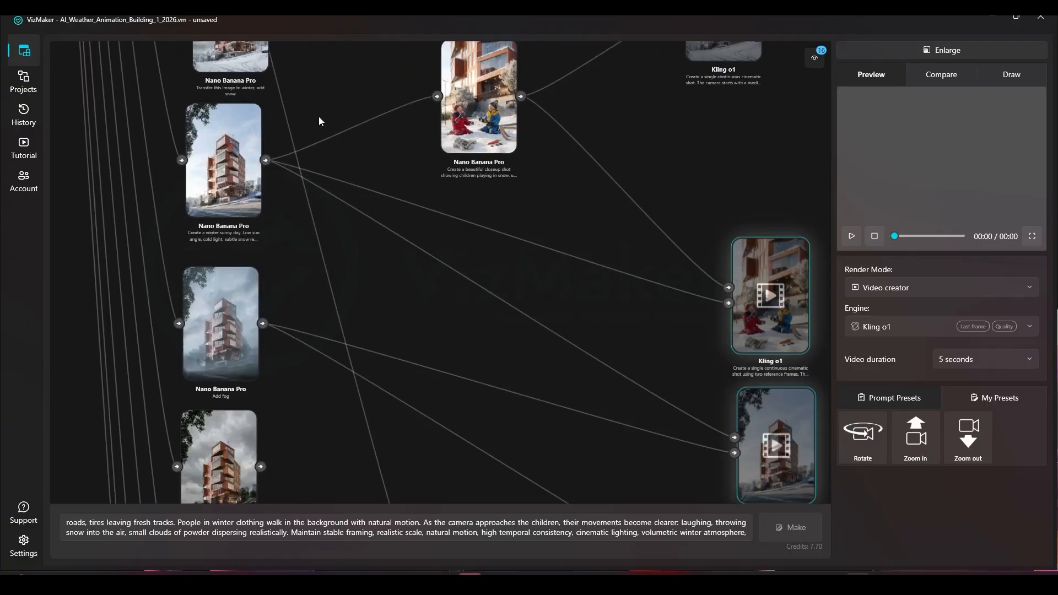
pyautogui.moveTo(367, 151); pyautogui.dragTo(243, 206)
pyautogui.moveTo(70, 190); pyautogui.dragTo(149, 206)
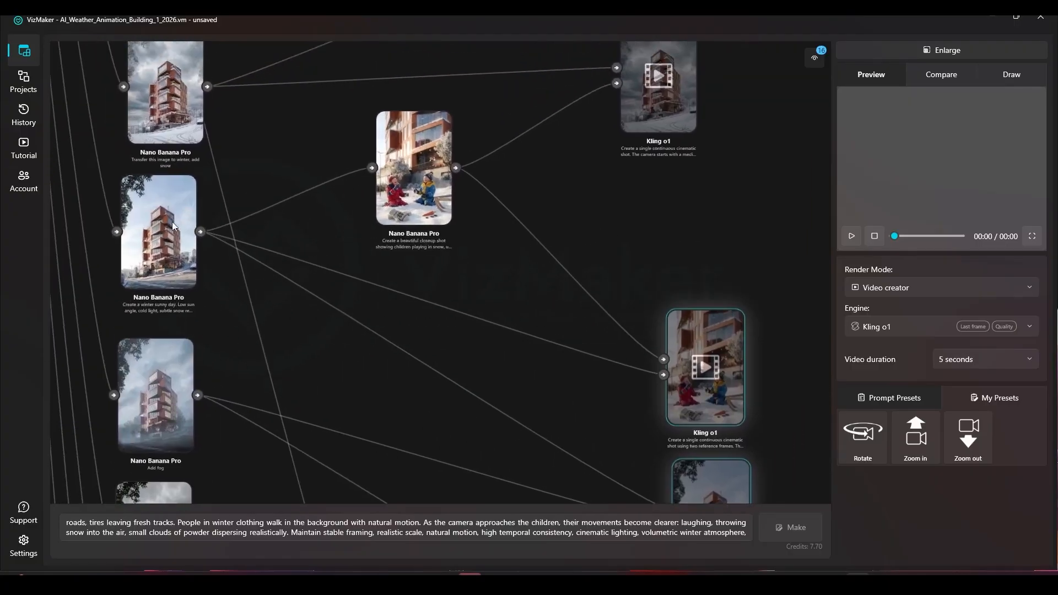
pyautogui.moveTo(620, 356); pyautogui.dragTo(524, 312)
pyautogui.moveTo(583, 169); pyautogui.dragTo(512, 275)
pyautogui.moveTo(362, 244); pyautogui.dragTo(478, 225)
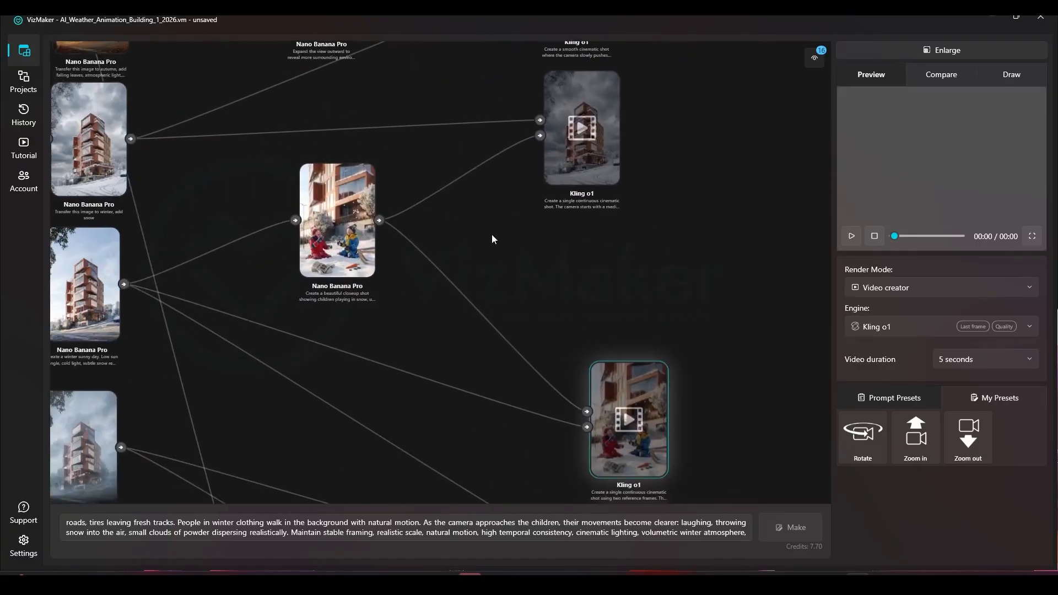
pyautogui.moveTo(559, 306); pyautogui.dragTo(537, 274)
# Move the children-in-snow Kling o1 video node closer to its source images and play its video in the enlarged preview
pyautogui.moveTo(626, 393); pyautogui.dragTo(587, 369)
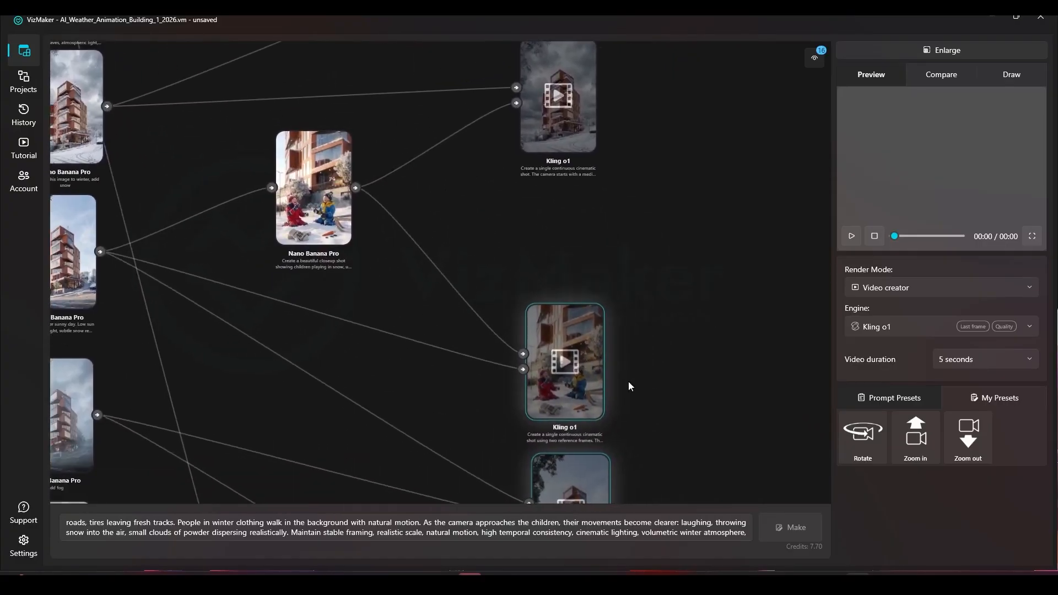
pyautogui.click(597, 404)
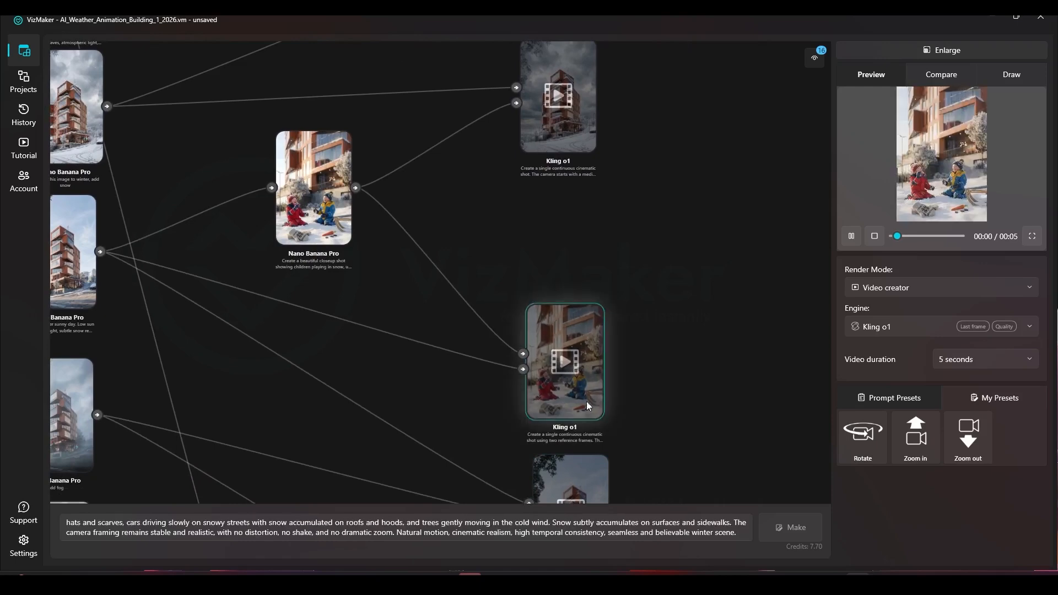
pyautogui.click(351, 523)
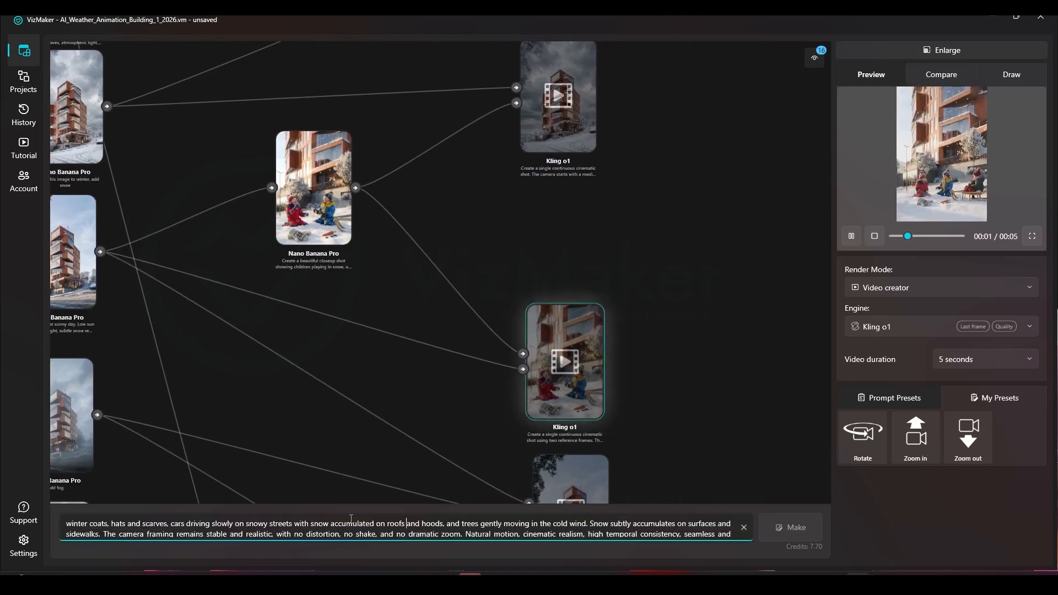
pyautogui.click(978, 55)
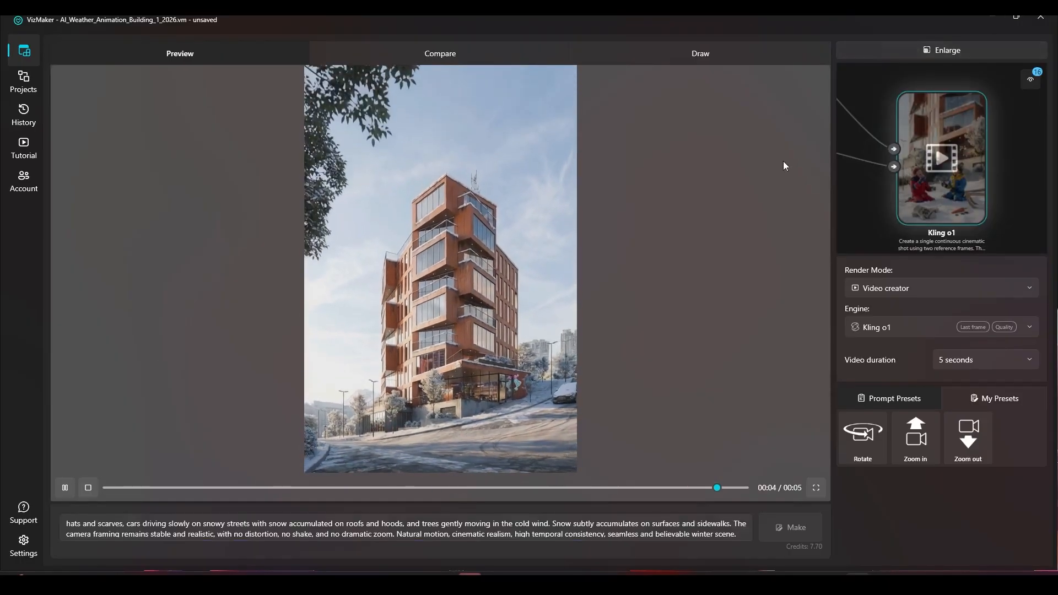
# Copy the full prompt of the children-in-snow Kling o1 video and return to the node graph
pyautogui.click(234, 535)
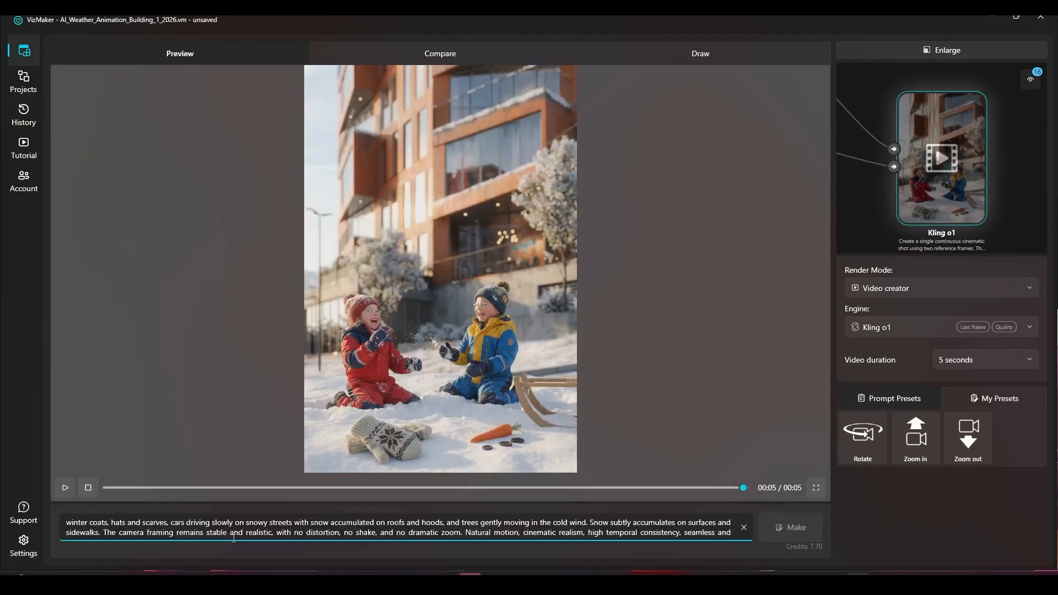
pyautogui.hotkey('ctrl', 'a')
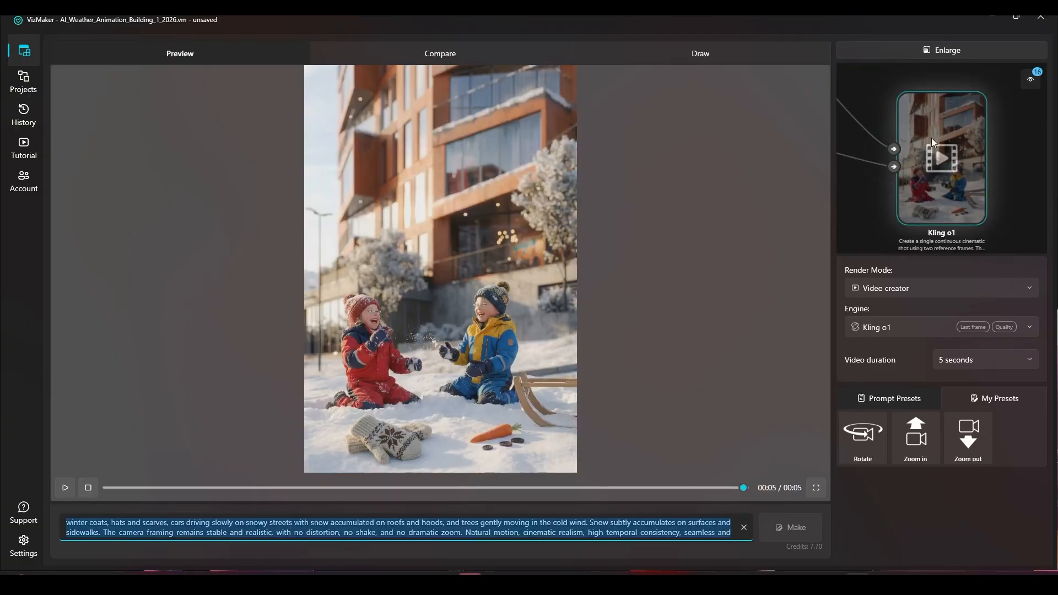
pyautogui.click(973, 51)
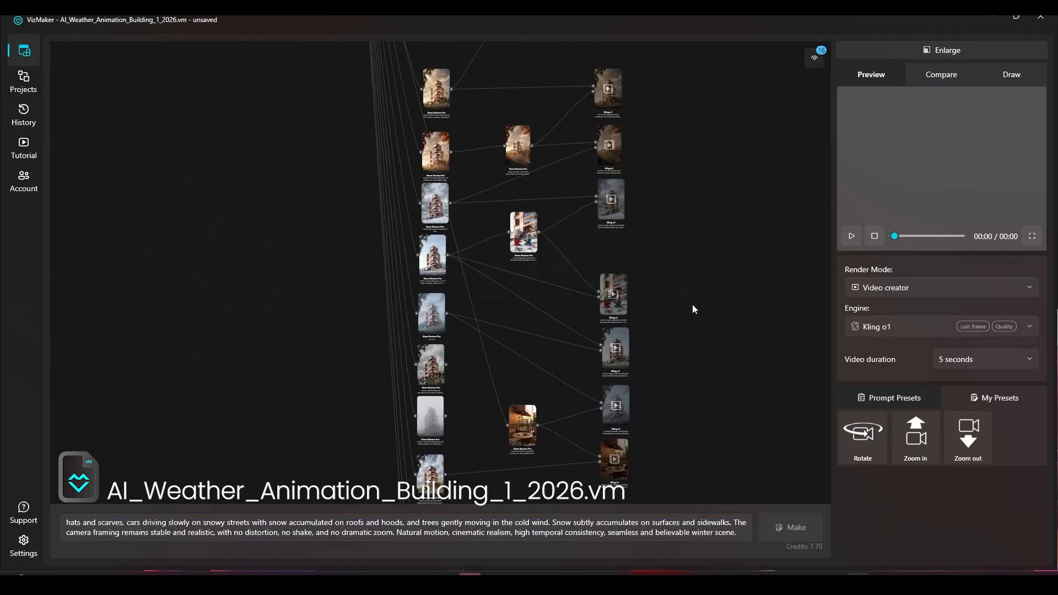
# Select the snow closeup image with two children and a sled in the other node tree as the source for a new Kling o1 video
pyautogui.moveTo(435, 307); pyautogui.dragTo(613, 314)
pyautogui.scroll(-5, 613, 314)
pyautogui.scroll(8, 321, 282)
pyautogui.moveTo(374, 294); pyautogui.dragTo(343, 267)
pyautogui.click(361, 196)
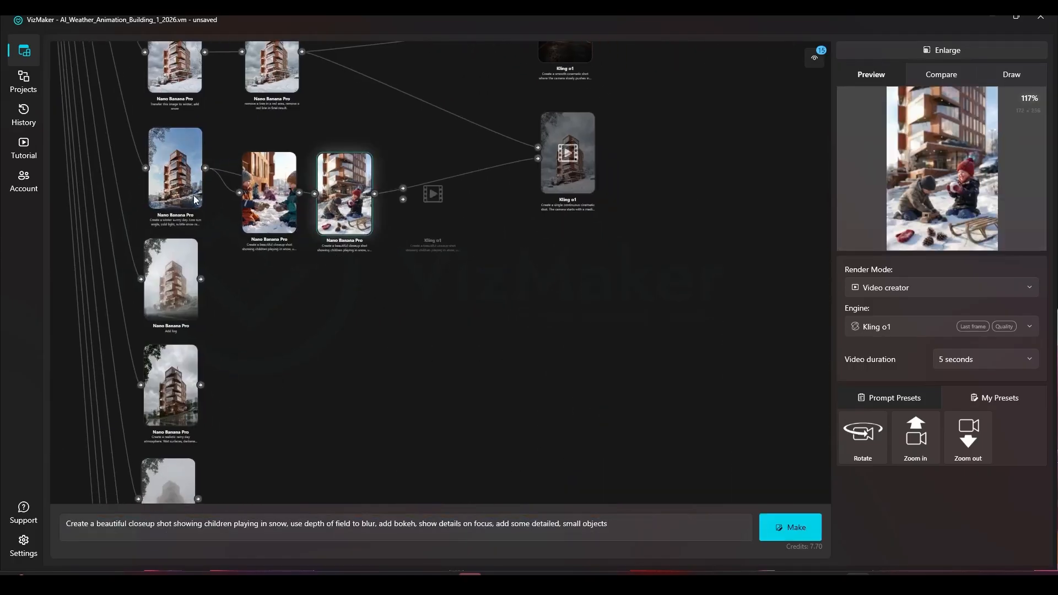
# Space out the sunny winter building and the two snow closeup nodes, and place the empty Kling o1 node below the existing winter video
pyautogui.moveTo(179, 179); pyautogui.dragTo(164, 182)
pyautogui.moveTo(344, 198); pyautogui.dragTo(425, 200)
pyautogui.moveTo(269, 194); pyautogui.dragTo(293, 190)
pyautogui.moveTo(428, 212); pyautogui.dragTo(400, 220)
pyautogui.moveTo(574, 295); pyautogui.dragTo(558, 314)
pyautogui.moveTo(558, 315); pyautogui.dragTo(565, 307)
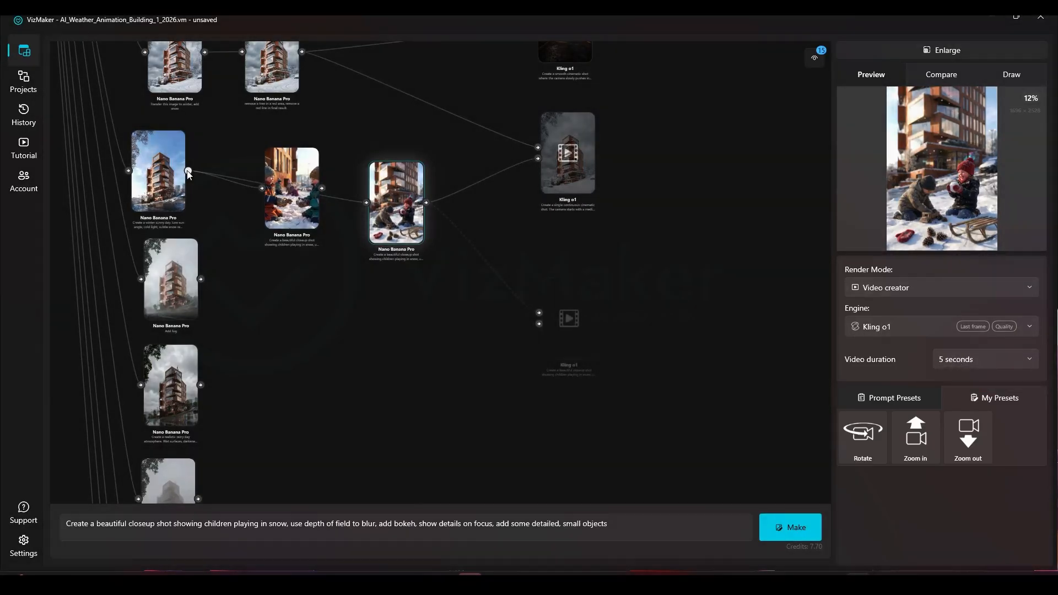
# Connect the sunny winter building image to the second input of the empty Kling o1 node
pyautogui.moveTo(188, 170); pyautogui.dragTo(250, 293)
pyautogui.moveTo(531, 322); pyautogui.dragTo(538, 323)
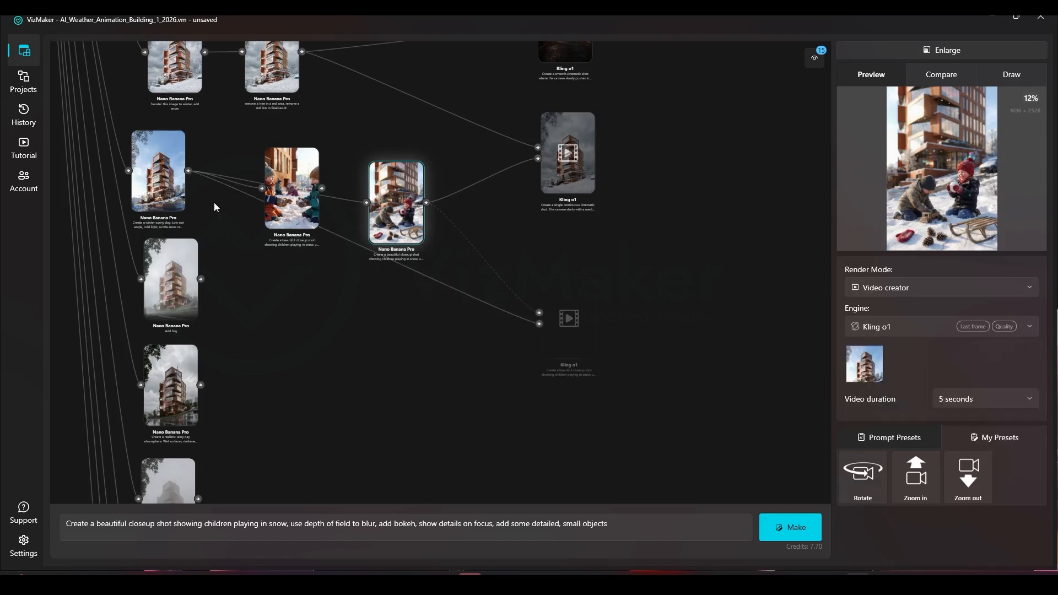
pyautogui.scroll(5, 125, 145)
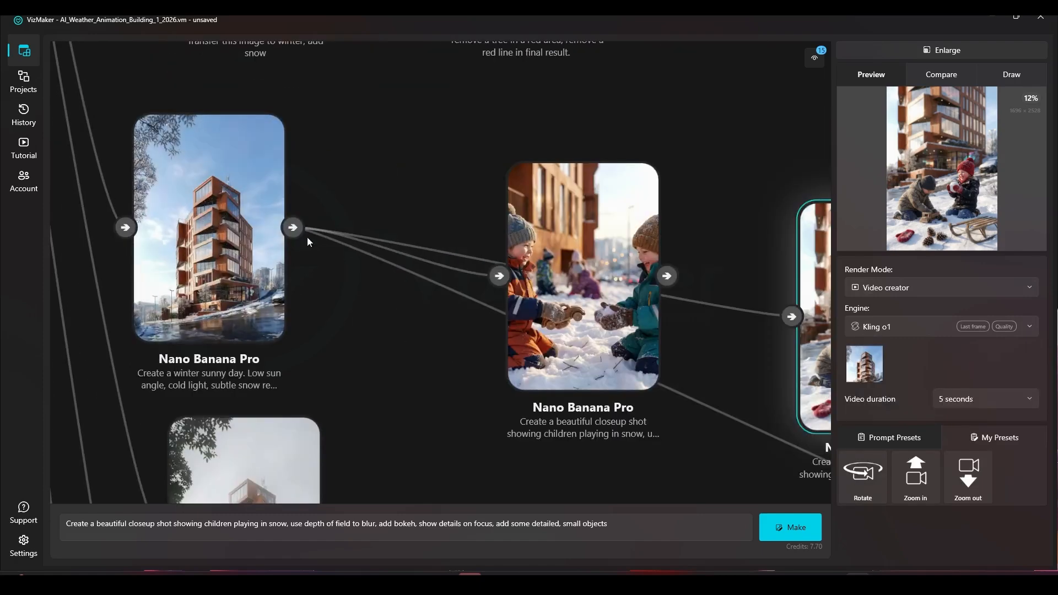
pyautogui.scroll(-3, 137, 203)
# Replace the closeup prompt with the copied prompt starting "Create a single continuous cinematic shot using two reference frames"
pyautogui.moveTo(607, 524); pyautogui.dragTo(295, 523)
pyautogui.moveTo(201, 501); pyautogui.dragTo(76, 472)
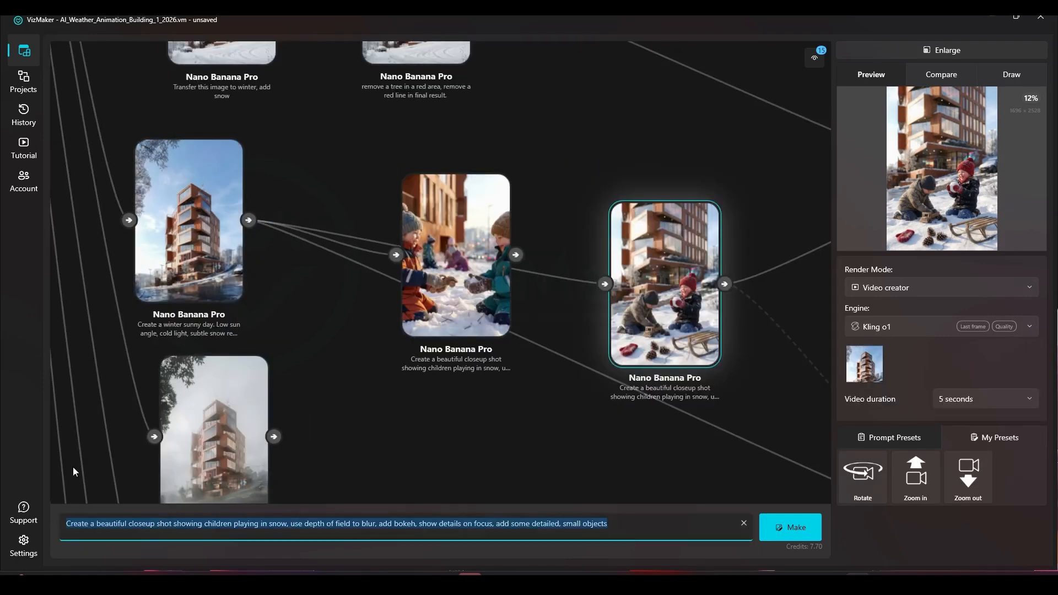
pyautogui.hotkey('ctrl', 'v')
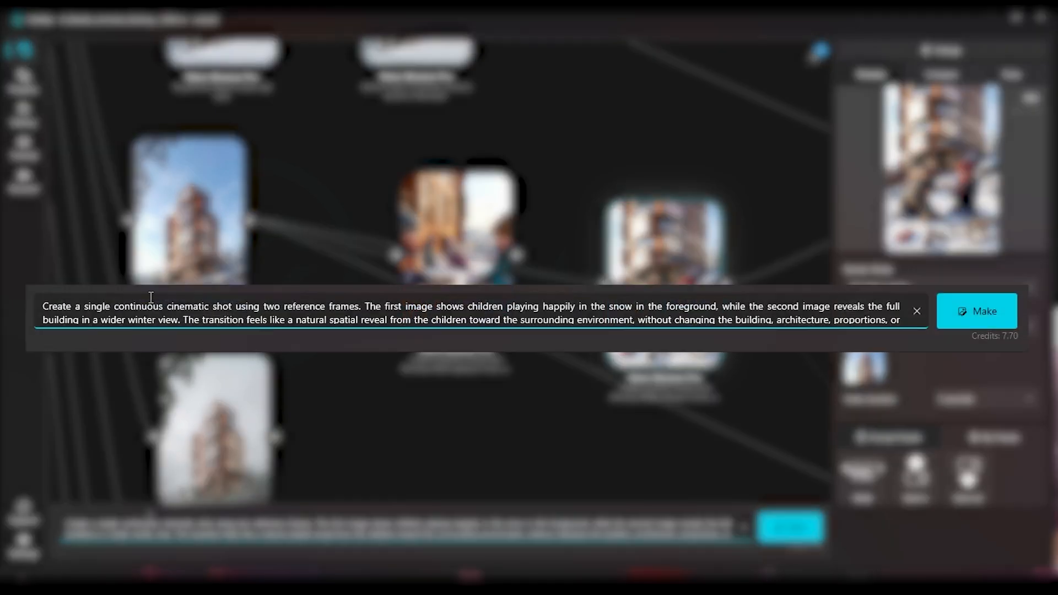
# Read through the pasted prompt, checking its reference frames, transition, winter animation details and camera framing instructions
pyautogui.moveTo(362, 309); pyautogui.dragTo(295, 312)
pyautogui.moveTo(205, 307); pyautogui.dragTo(466, 319)
pyautogui.click(243, 319)
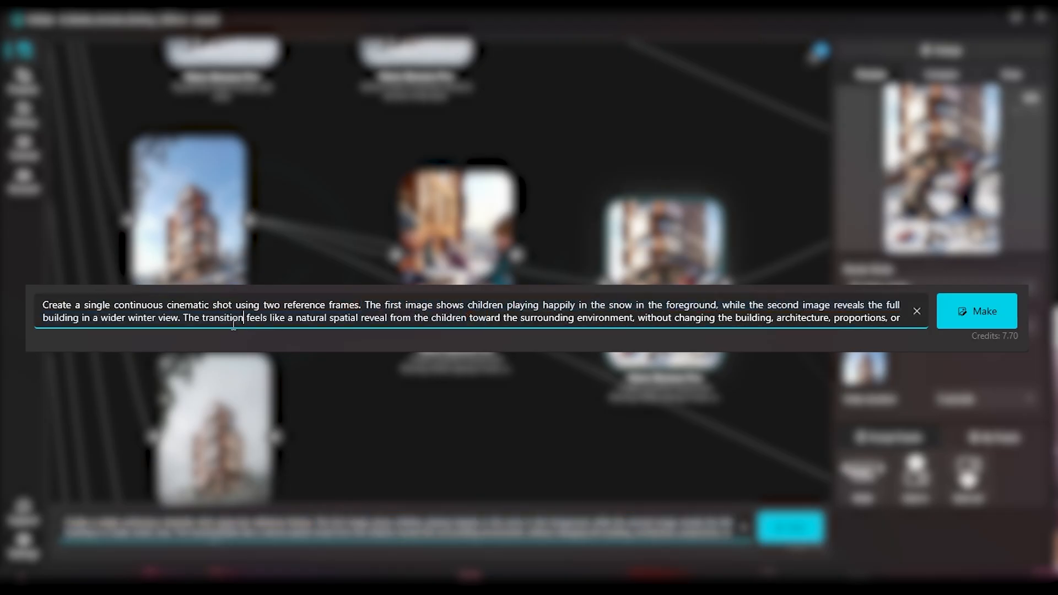
pyautogui.moveTo(183, 318); pyautogui.dragTo(373, 313)
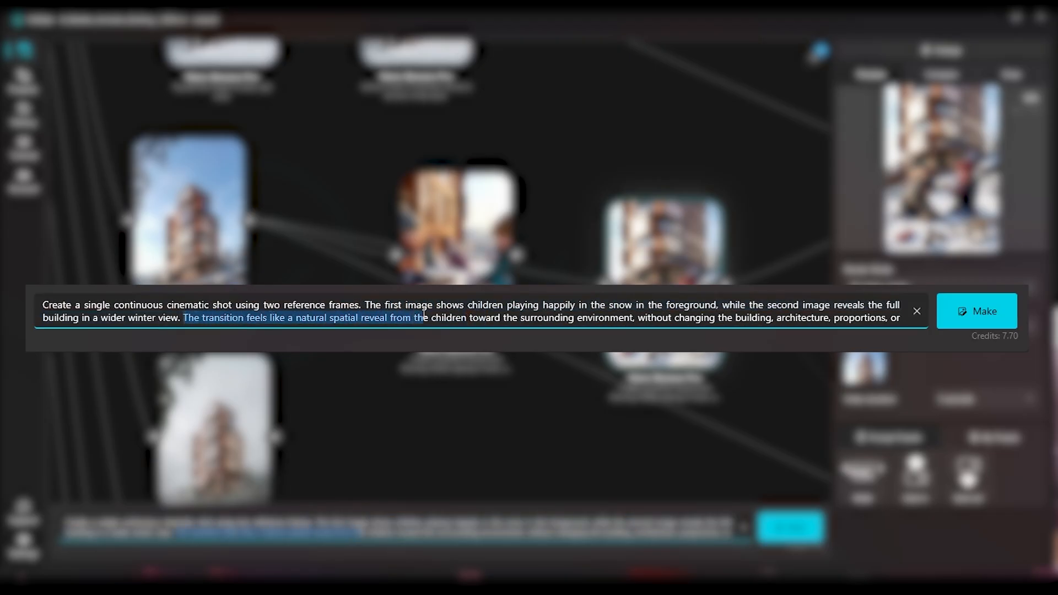
pyautogui.click(534, 316)
pyautogui.moveTo(636, 318); pyautogui.dragTo(886, 319)
pyautogui.click(627, 311)
pyautogui.scroll(-1, 629, 309)
pyautogui.scroll(-2, 217, 322)
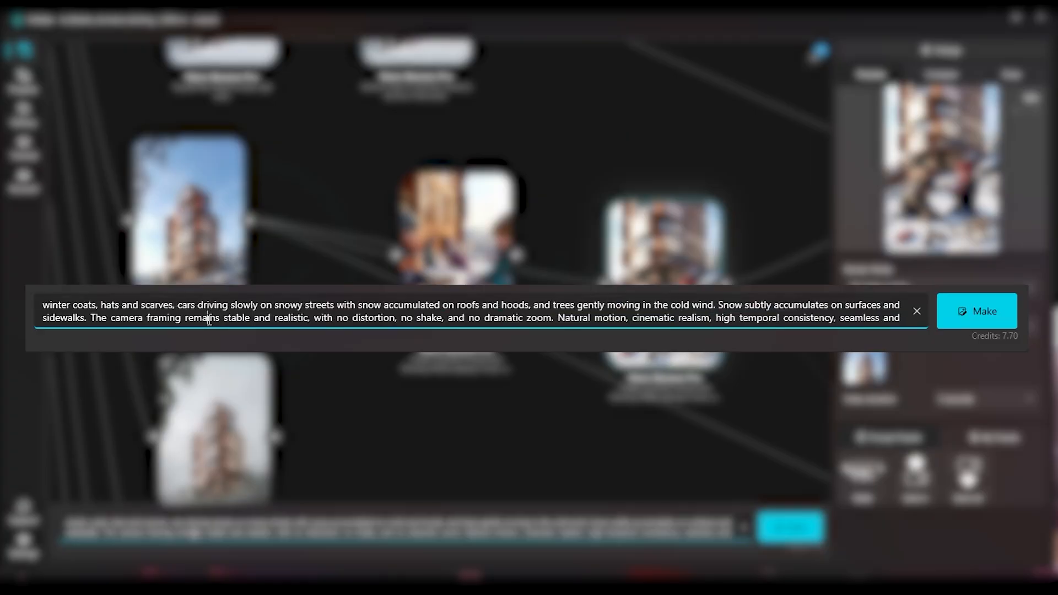
pyautogui.scroll(3, 210, 321)
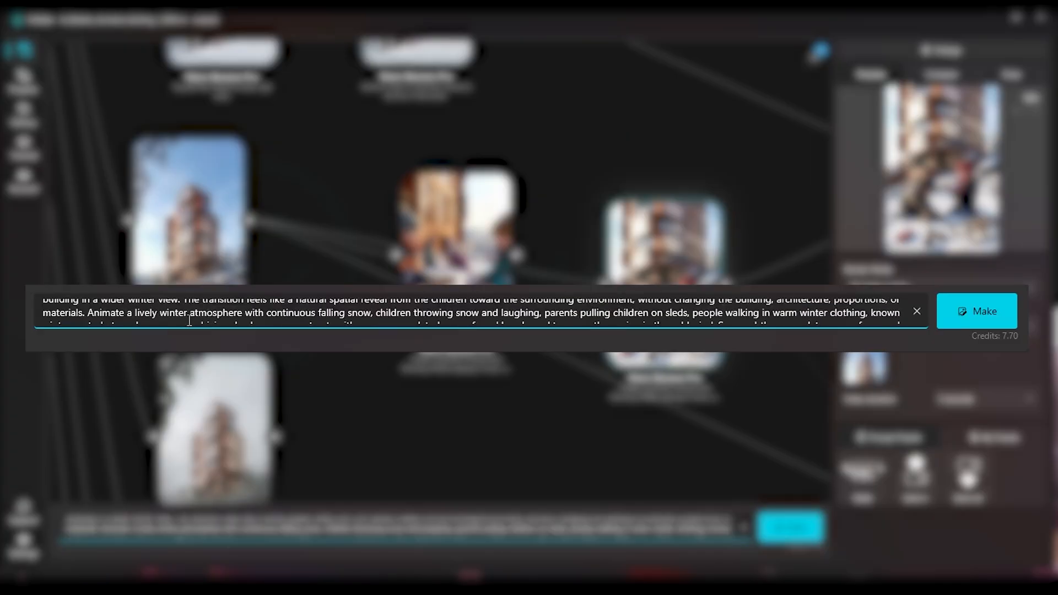
pyautogui.scroll(3, 160, 307)
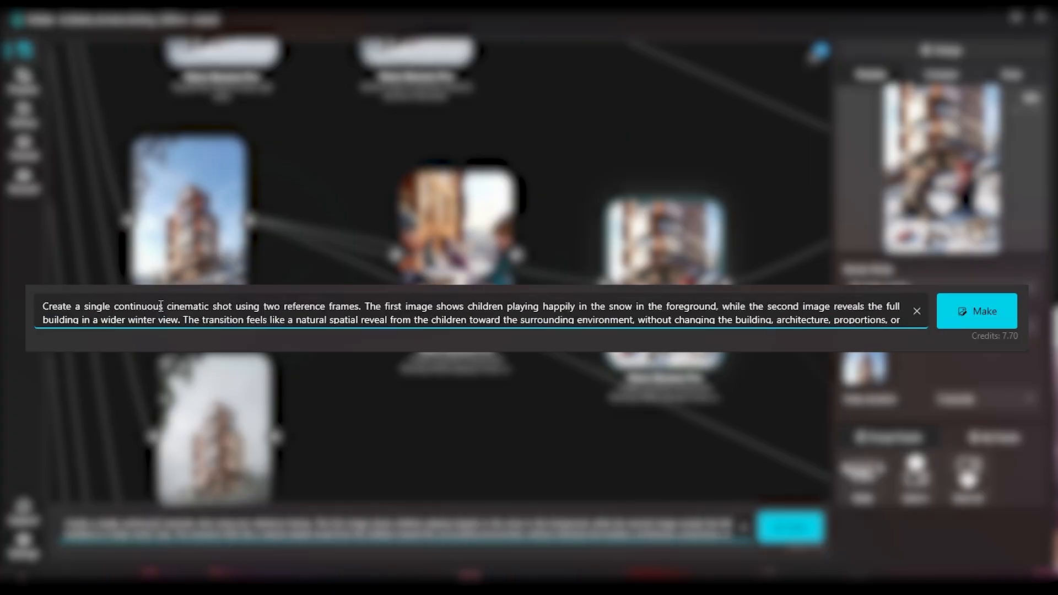
pyautogui.scroll(-3, 160, 306)
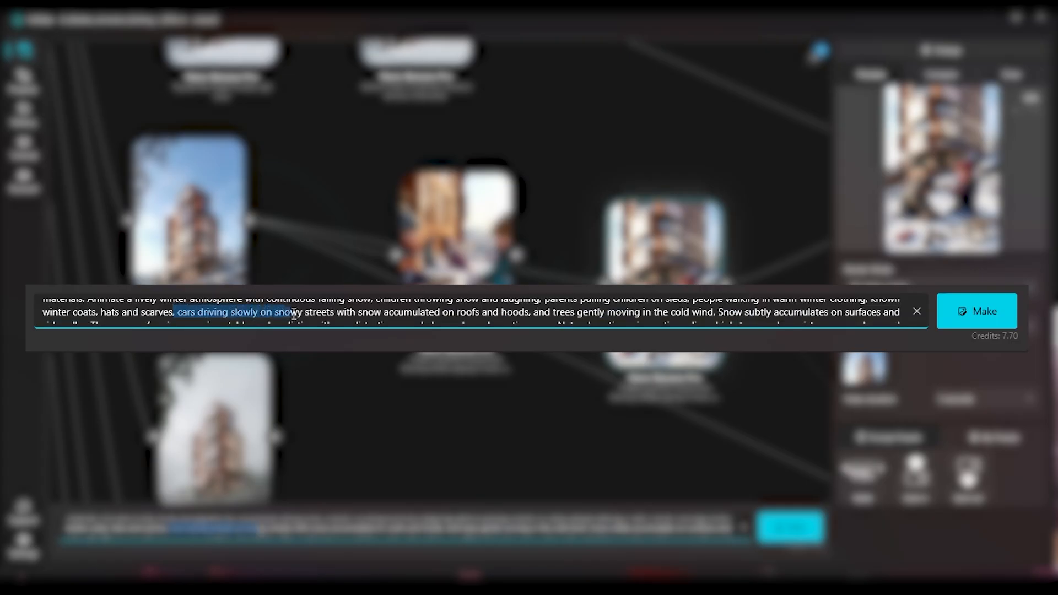
pyautogui.moveTo(417, 313); pyautogui.dragTo(739, 329)
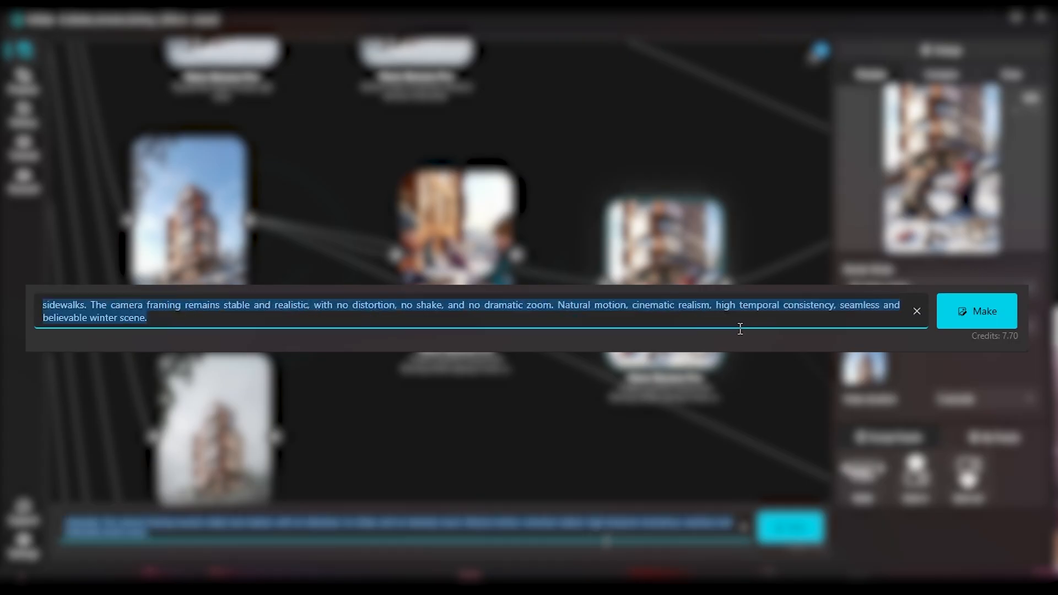
pyautogui.click(464, 318)
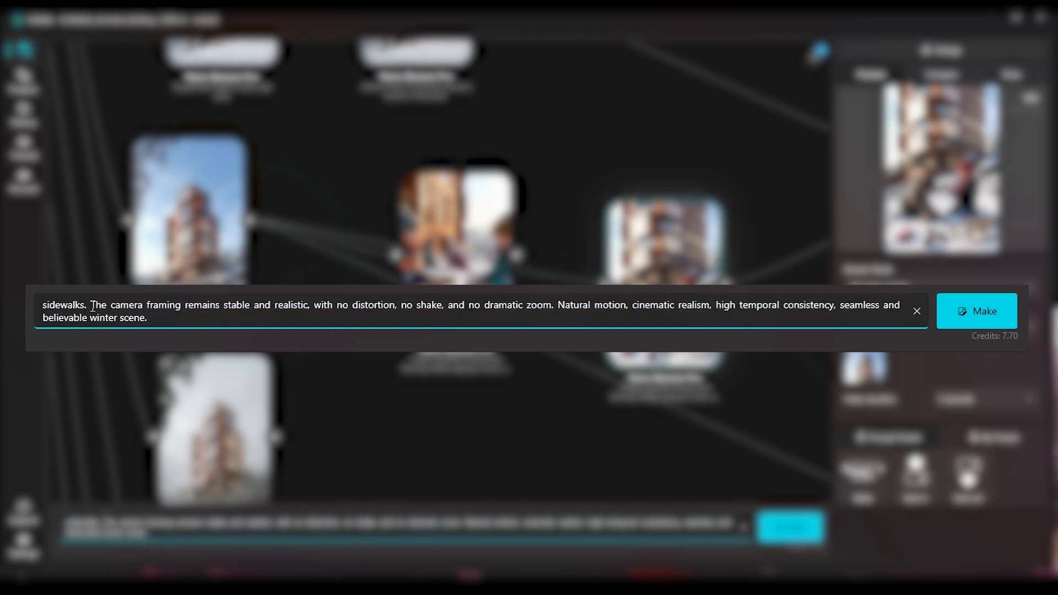
# Generate the 5-second Kling o1 video from the snow closeup and the sunny winter building
pyautogui.moveTo(552, 378); pyautogui.dragTo(329, 298)
pyautogui.scroll(-3, 452, 350)
pyautogui.moveTo(448, 348); pyautogui.dragTo(309, 335)
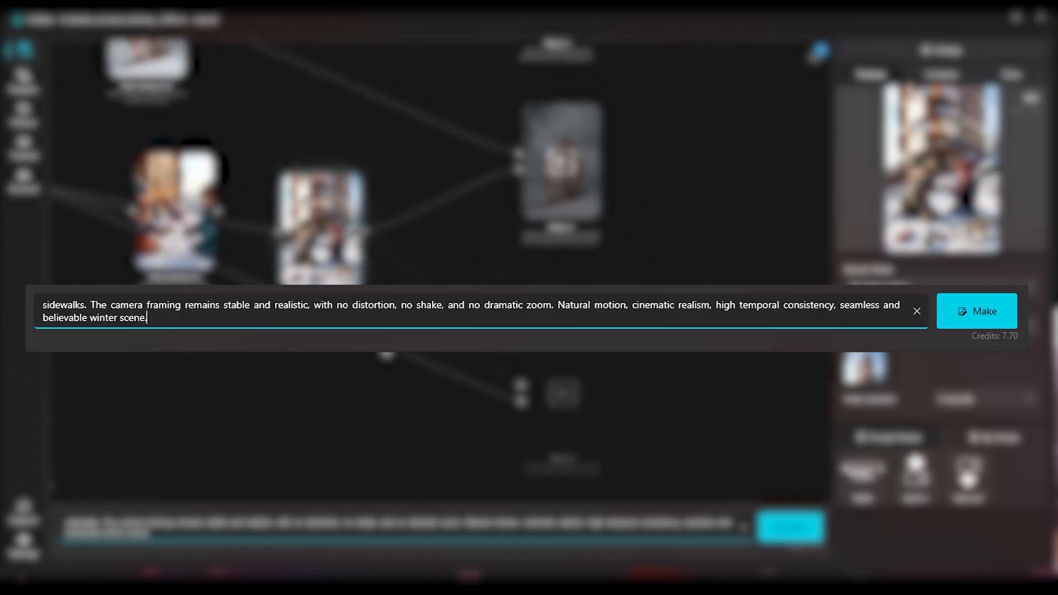
pyautogui.moveTo(378, 359); pyautogui.dragTo(404, 359)
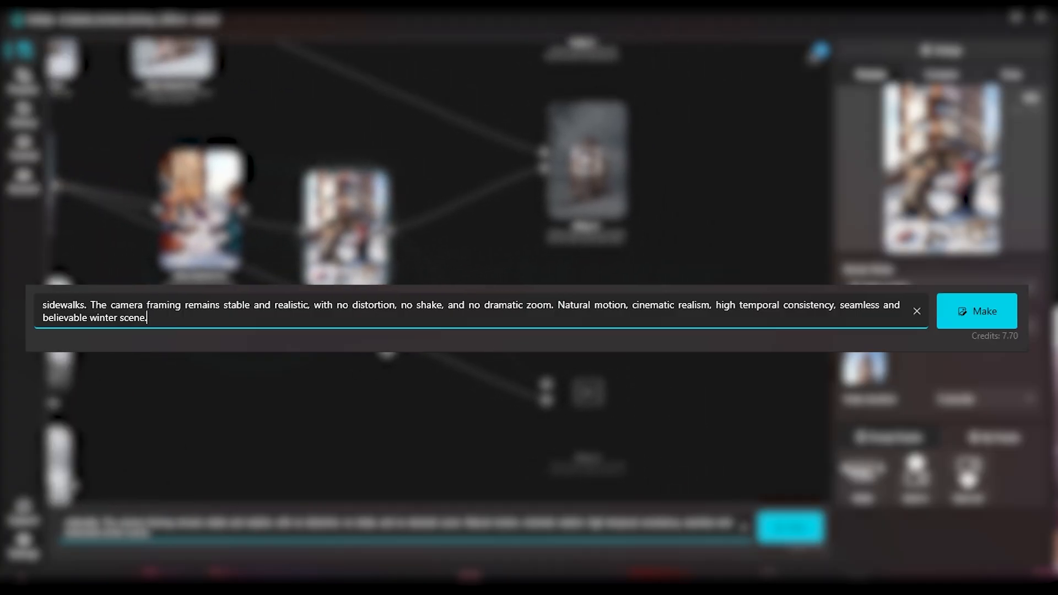
pyautogui.click(816, 525)
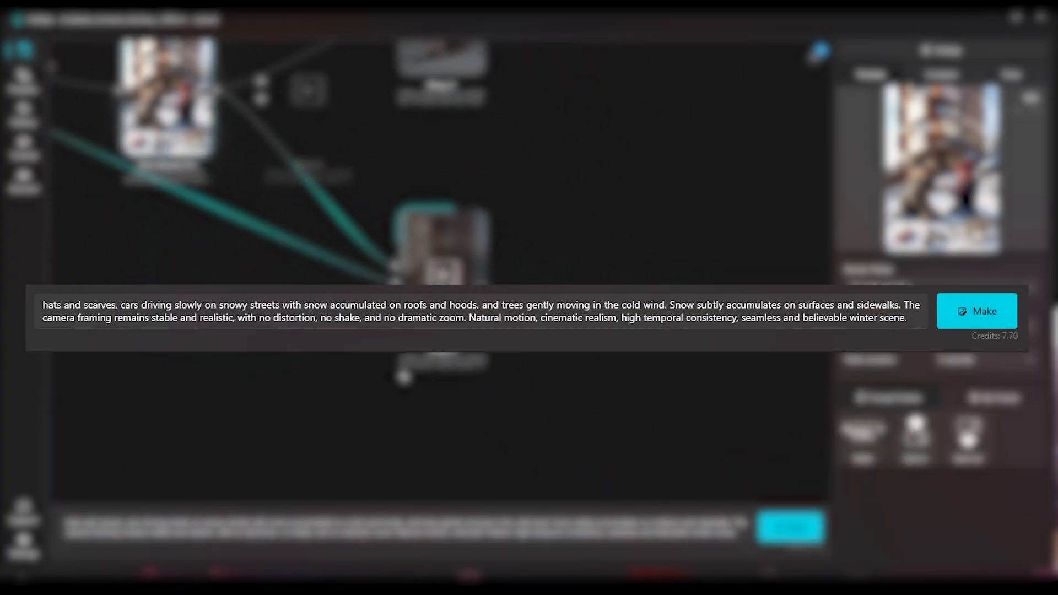
# Generate two more Kling o1 videos with the same prompt, connecting the sunny winter building to each one's second input
pyautogui.scroll(-5, 429, 393)
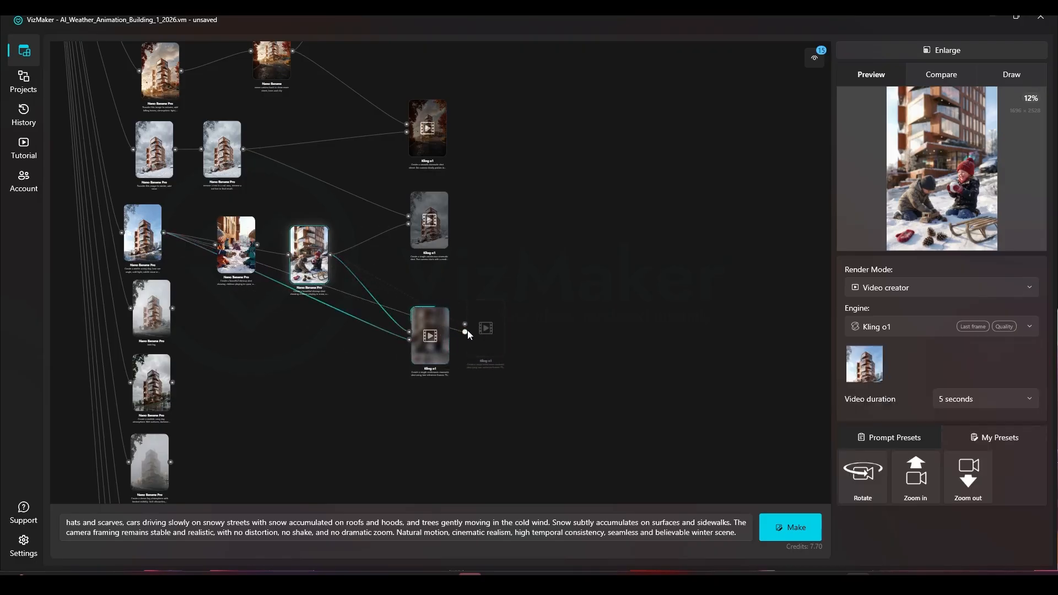
pyautogui.click(784, 527)
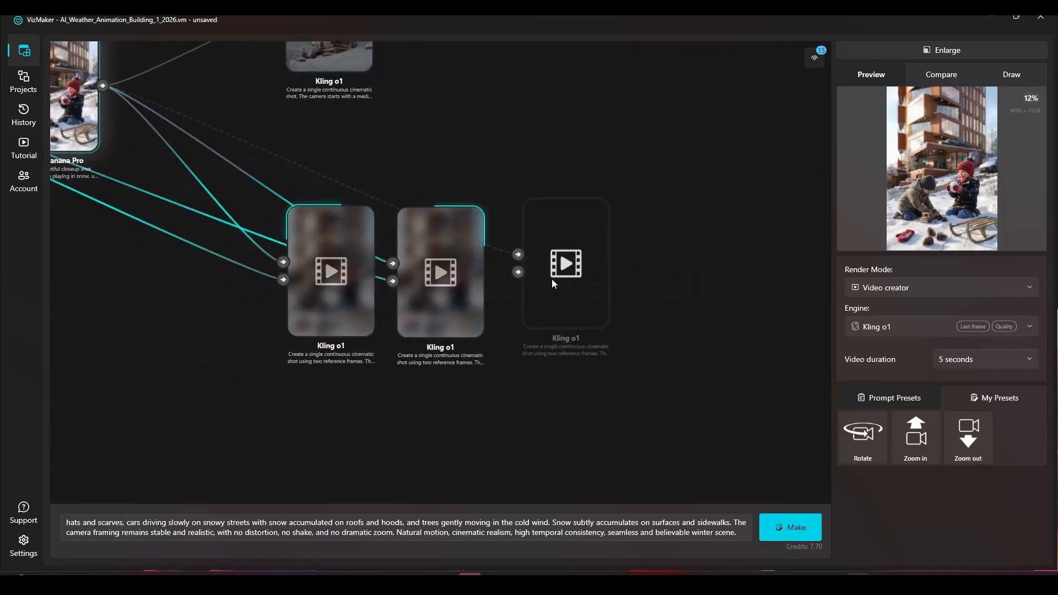
pyautogui.scroll(-3, 484, 289)
pyautogui.moveTo(269, 236); pyautogui.dragTo(420, 277)
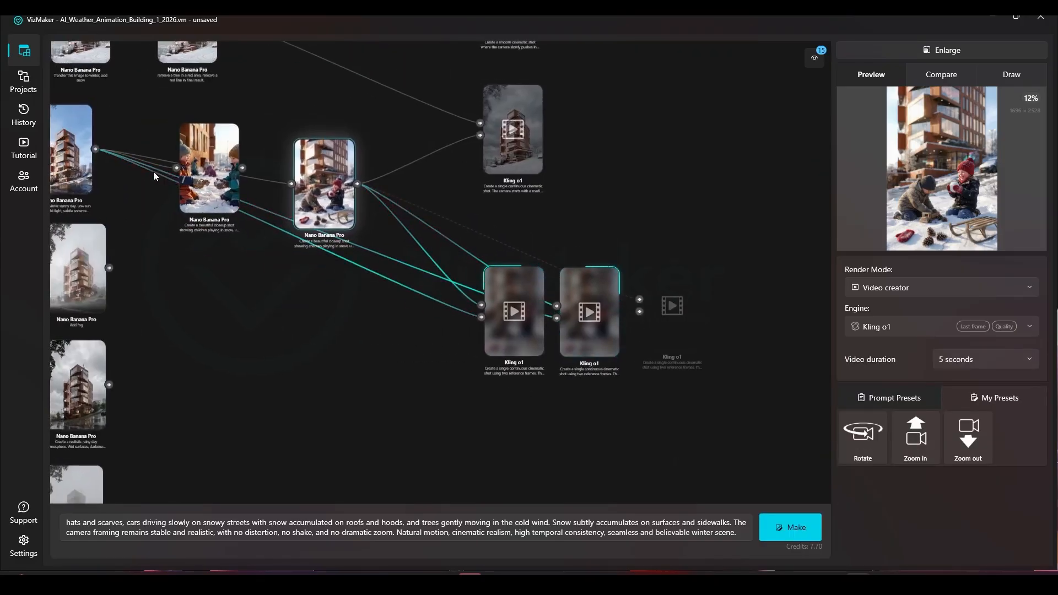
pyautogui.moveTo(96, 149); pyautogui.dragTo(639, 312)
pyautogui.click(798, 527)
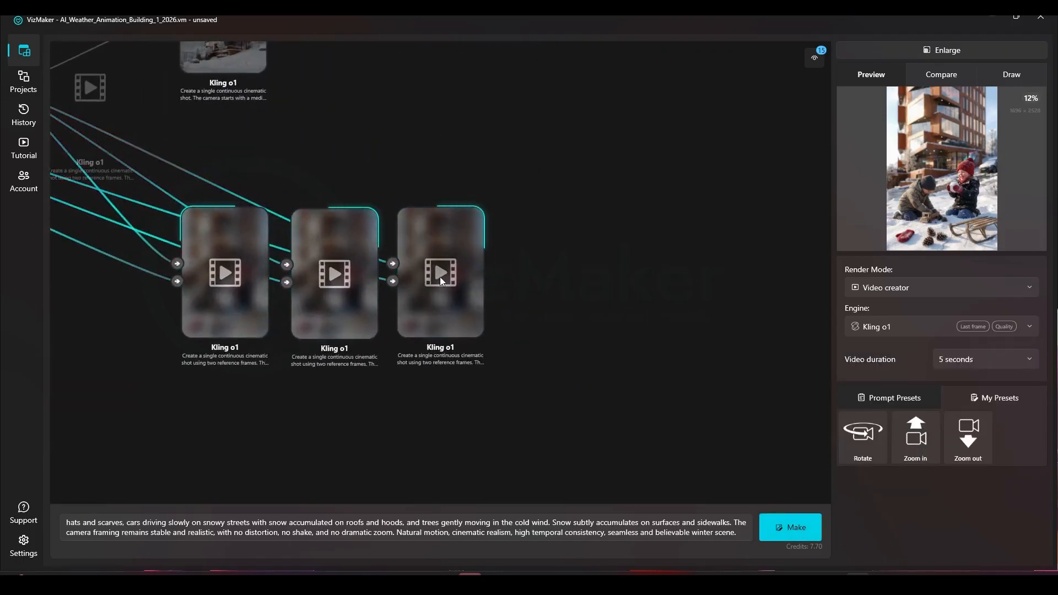
# Space out the three generating Kling o1 videos and reposition them as a group below the snow closeup
pyautogui.moveTo(443, 328); pyautogui.dragTo(458, 326)
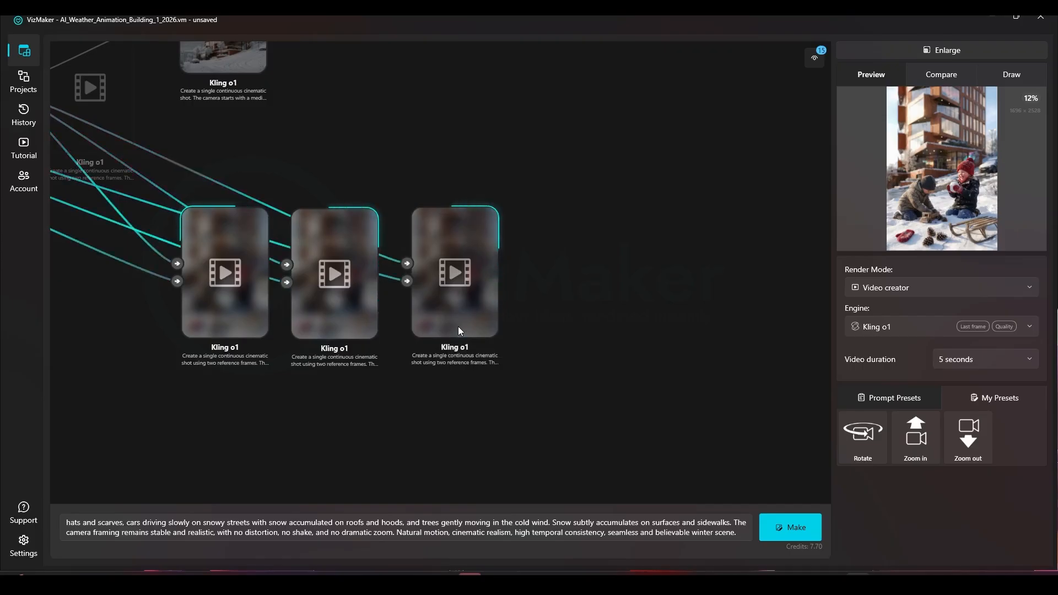
pyautogui.scroll(-3, 461, 300)
pyautogui.moveTo(306, 295); pyautogui.dragTo(346, 309)
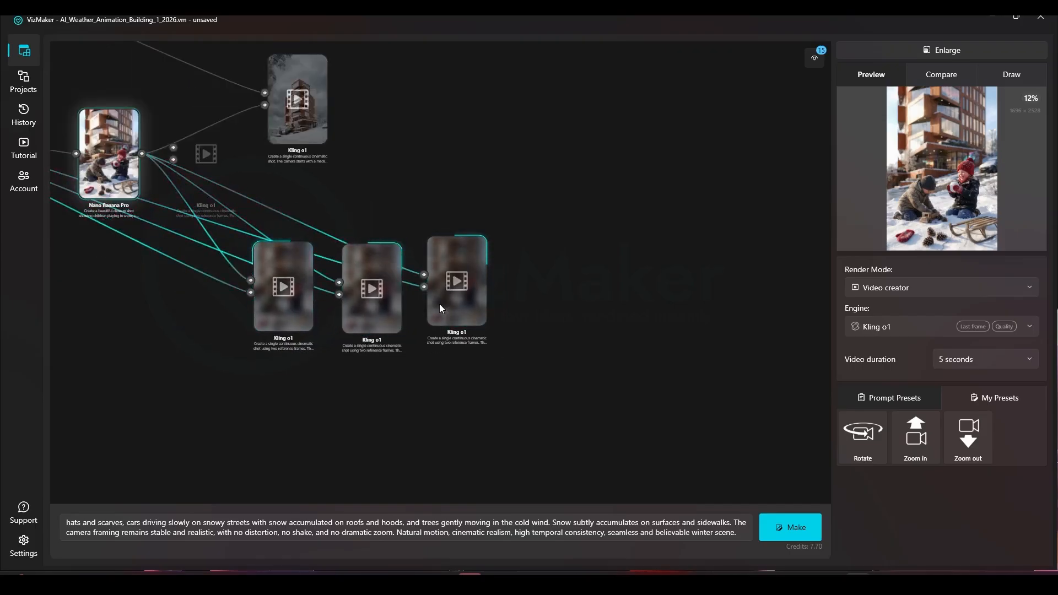
pyautogui.scroll(-3, 447, 309)
pyautogui.moveTo(454, 276); pyautogui.dragTo(332, 284)
pyautogui.moveTo(341, 274); pyautogui.dragTo(336, 275)
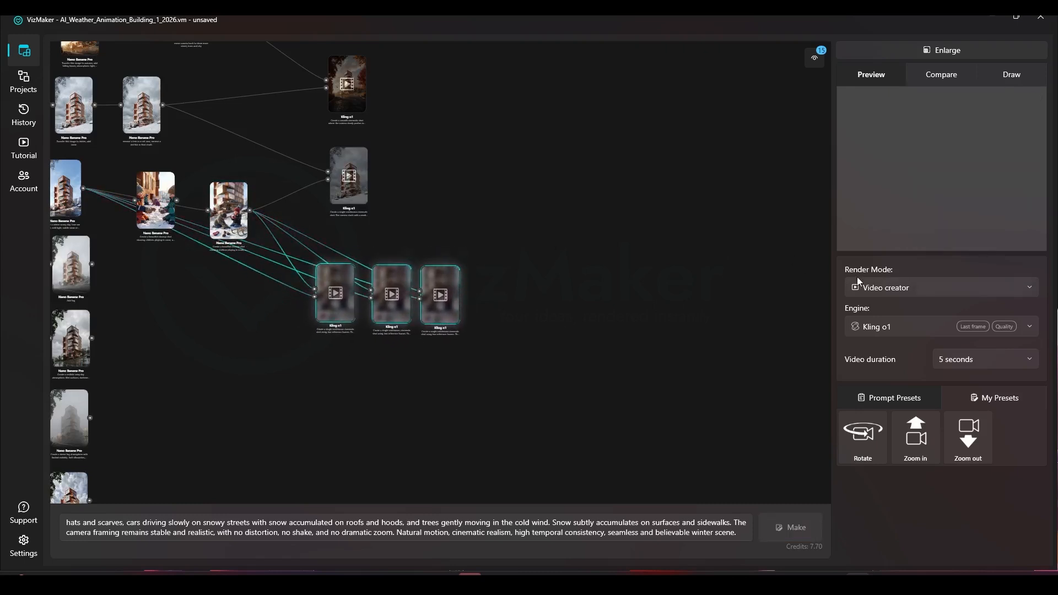
# Go to the finished example node tree and review the available video engines with their last-frame, sound and quality tags
pyautogui.click(919, 51)
pyautogui.click(919, 51)
pyautogui.moveTo(647, 296); pyautogui.dragTo(485, 272)
pyautogui.scroll(-3, 485, 273)
pyautogui.moveTo(553, 293); pyautogui.dragTo(391, 230)
pyautogui.moveTo(645, 323); pyautogui.dragTo(428, 293)
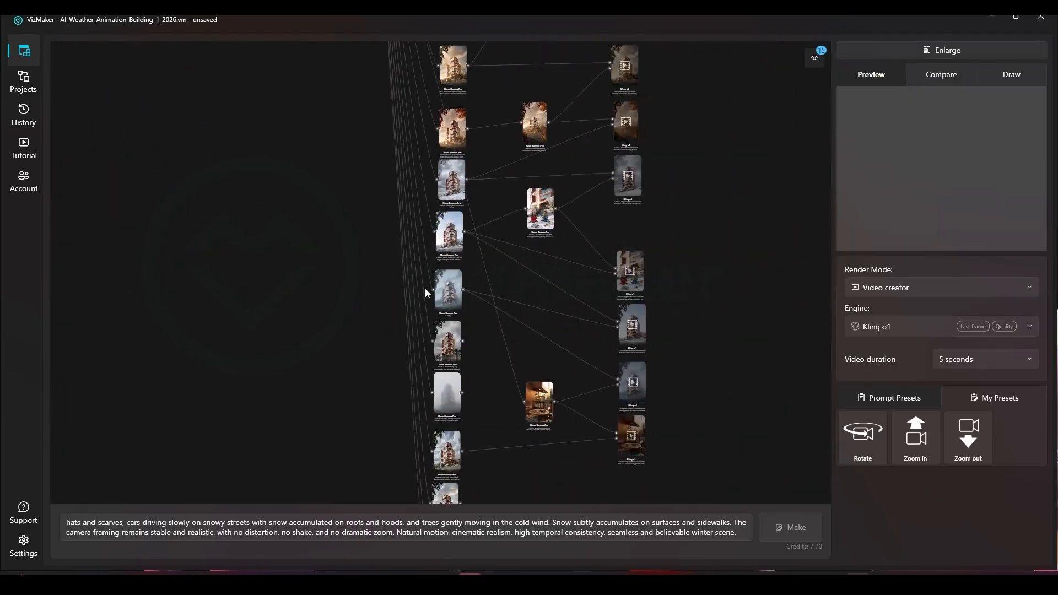
pyautogui.click(870, 327)
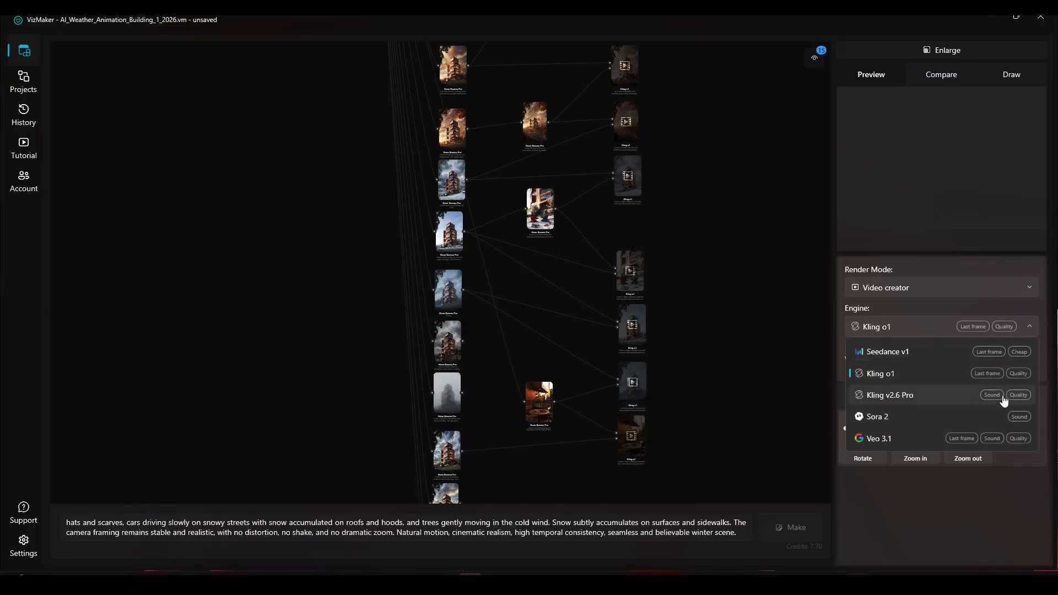
pyautogui.click(1034, 330)
# Move the example tree's children-in-snow Kling o1 video up, away from the winter-to-fog video
pyautogui.scroll(5, 648, 334)
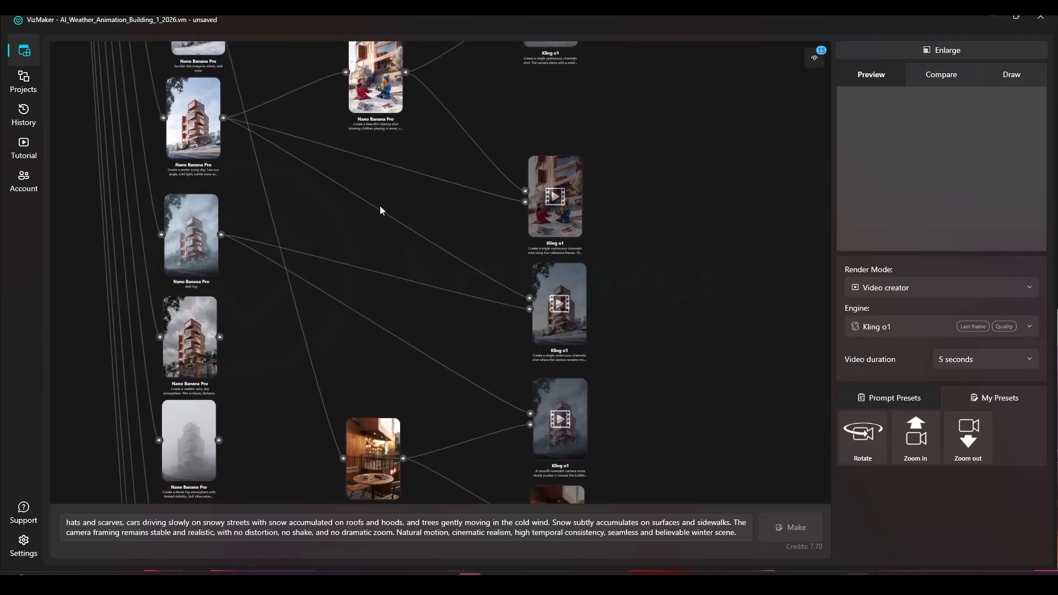
pyautogui.moveTo(562, 166); pyautogui.dragTo(562, 117)
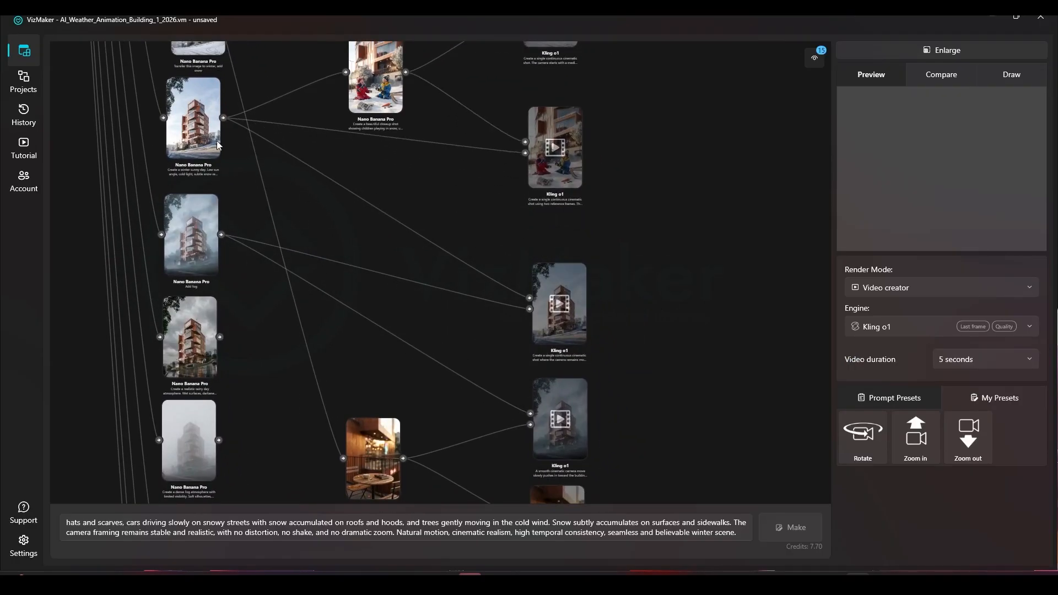
pyautogui.moveTo(406, 157); pyautogui.dragTo(419, 257)
pyautogui.moveTo(401, 197); pyautogui.dragTo(405, 183)
pyautogui.moveTo(513, 355); pyautogui.dragTo(501, 288)
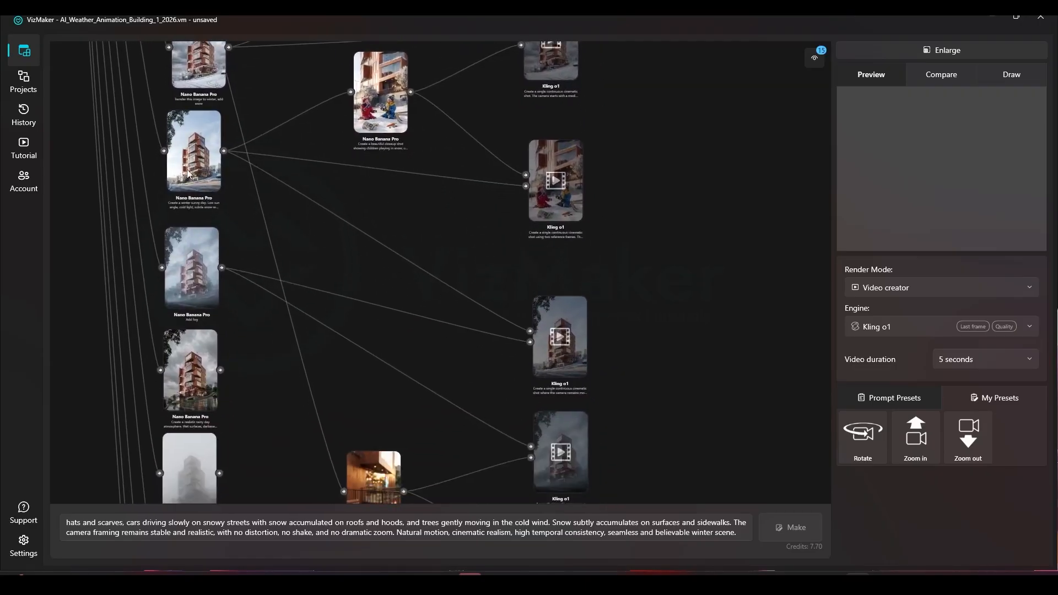
# Play the example winter-to-fog Kling o1 video enlarged and copy its full prompt
pyautogui.scroll(5, 164, 213)
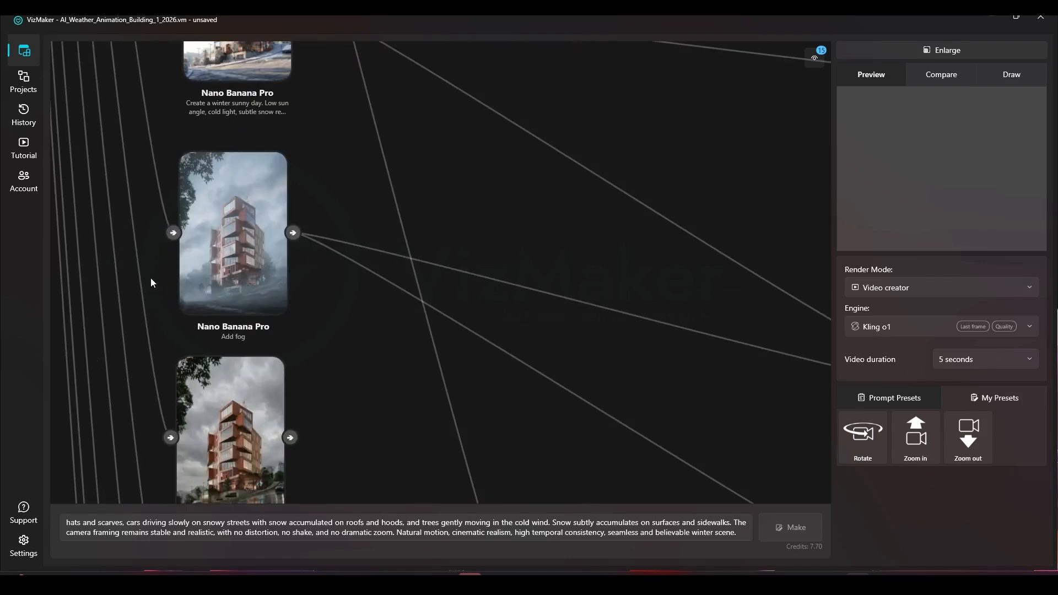
pyautogui.scroll(-3, 223, 155)
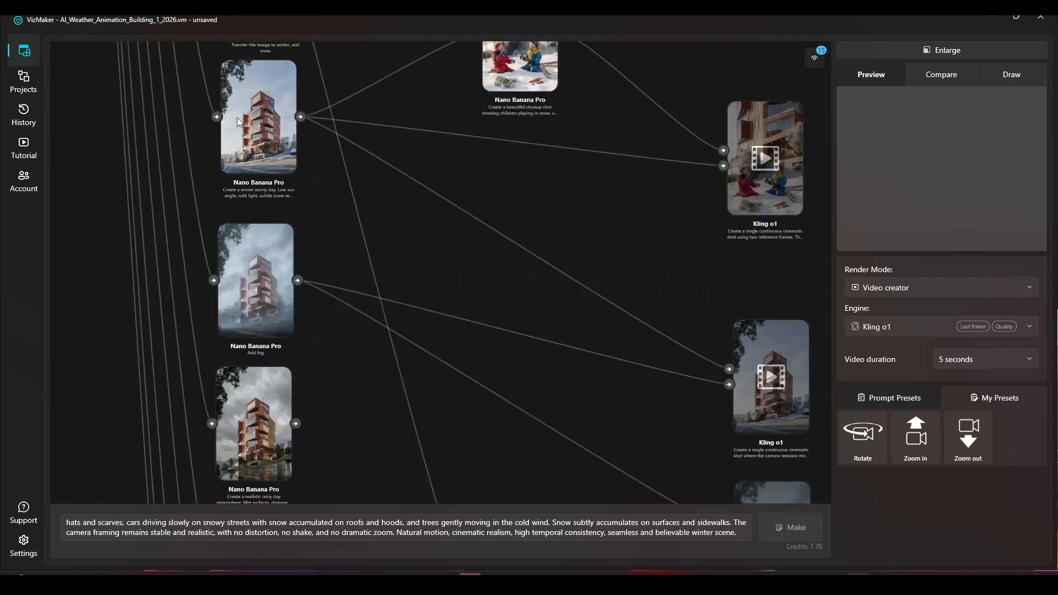
pyautogui.moveTo(468, 255); pyautogui.dragTo(322, 160)
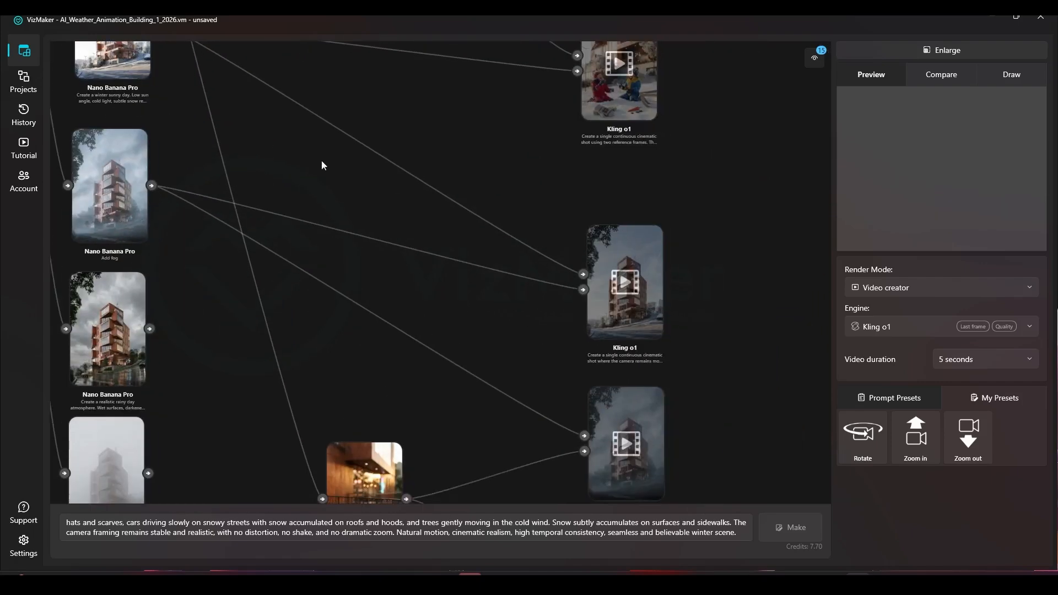
pyautogui.click(623, 331)
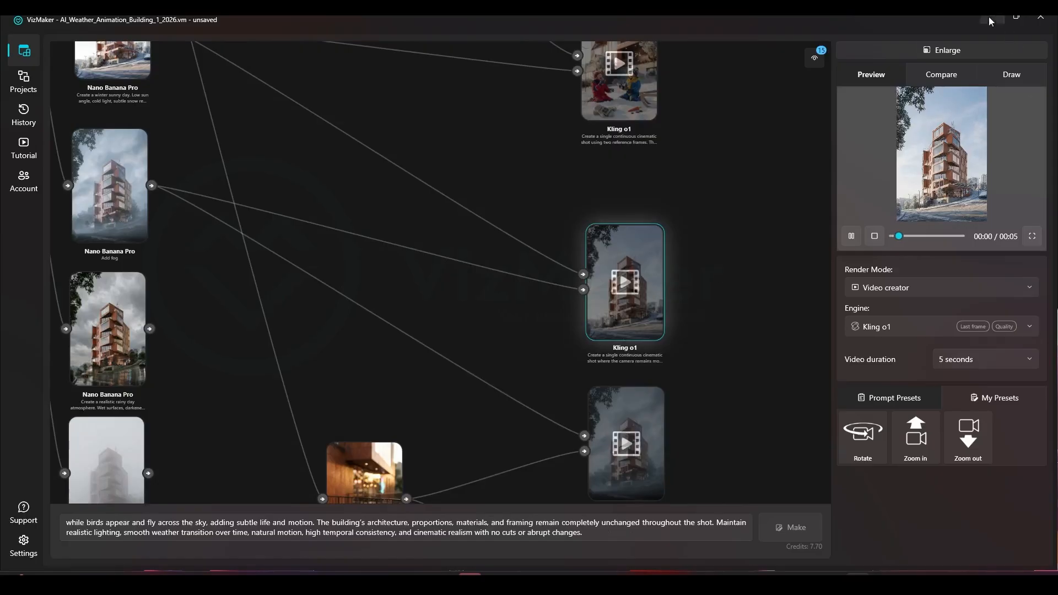
pyautogui.click(968, 45)
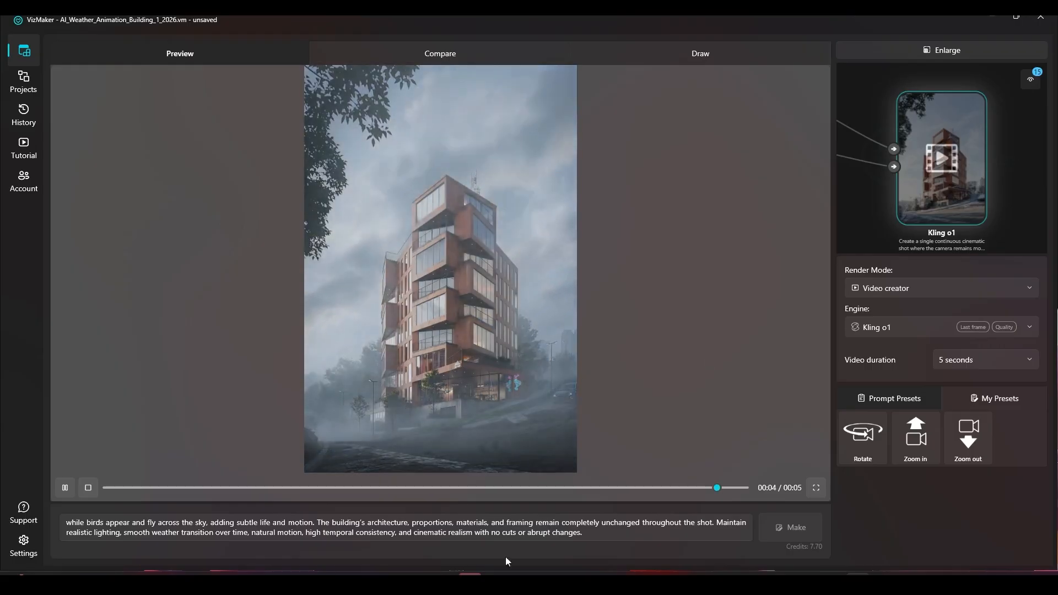
pyautogui.moveTo(590, 530); pyautogui.dragTo(61, 509)
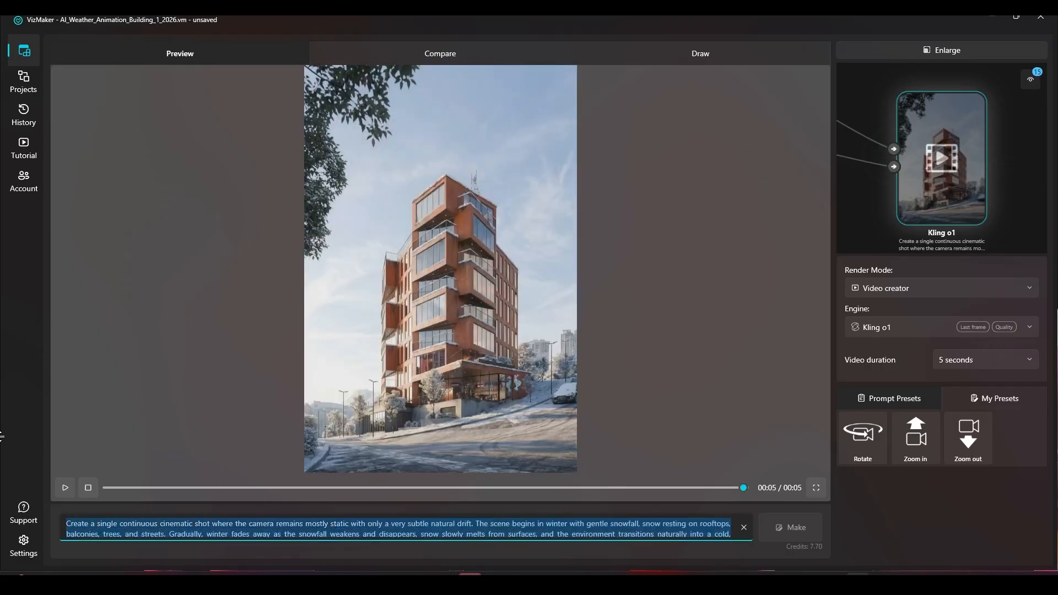
pyautogui.click(977, 49)
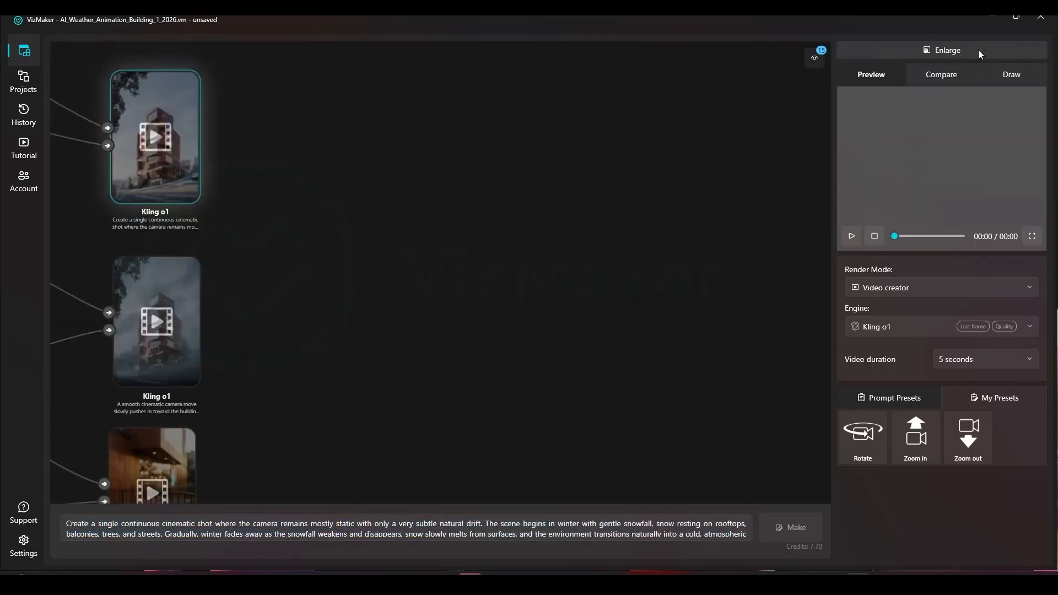
# Align the fog and rainy-day building images under the sunny winter image in the working node tree
pyautogui.scroll(5, 246, 187)
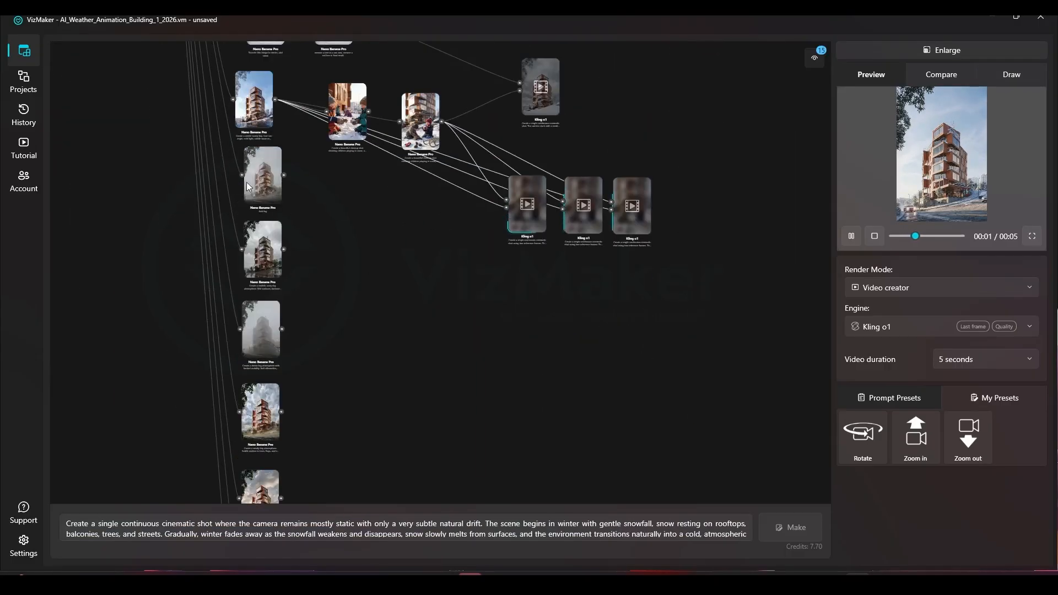
pyautogui.click(238, 84)
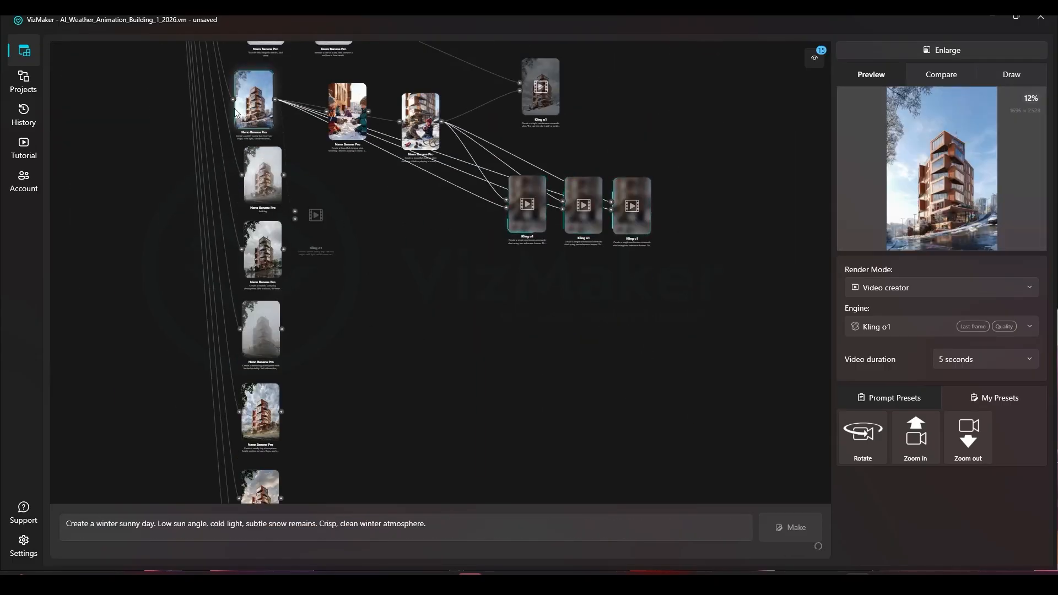
pyautogui.moveTo(371, 281); pyautogui.dragTo(203, 168)
pyautogui.click(292, 180)
pyautogui.moveTo(315, 253); pyautogui.dragTo(249, 185)
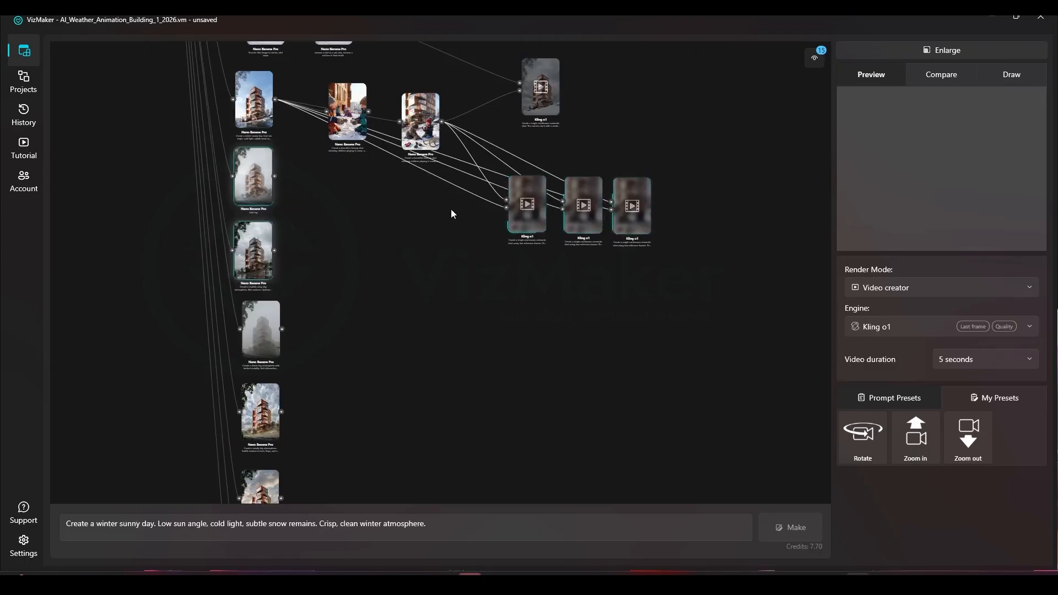
# Compare the example tree's "Add fog" building image with the fog image in the working tree
pyautogui.scroll(-5, 184, 260)
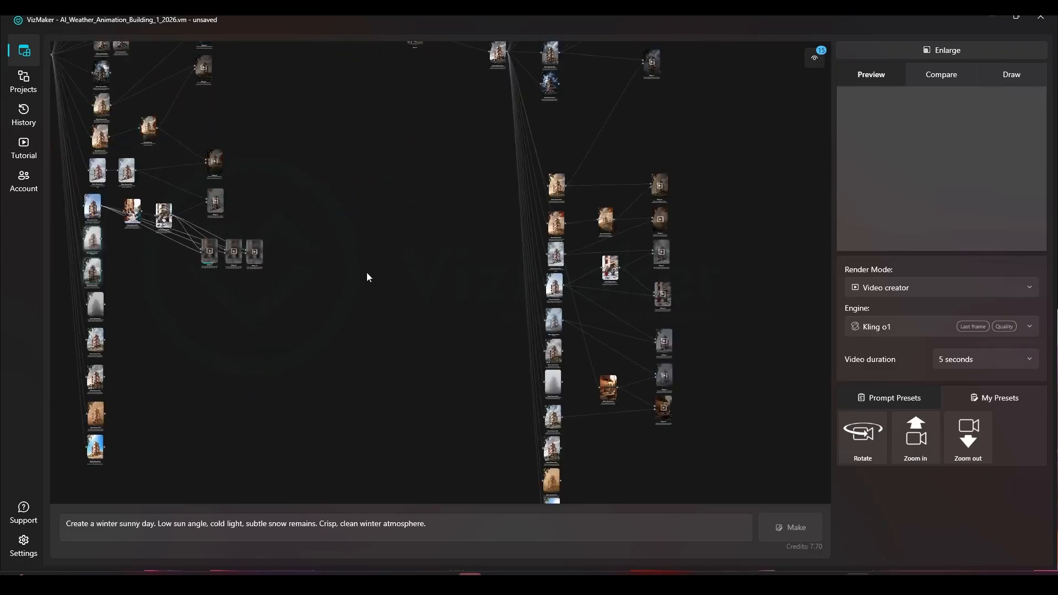
pyautogui.scroll(5, 569, 287)
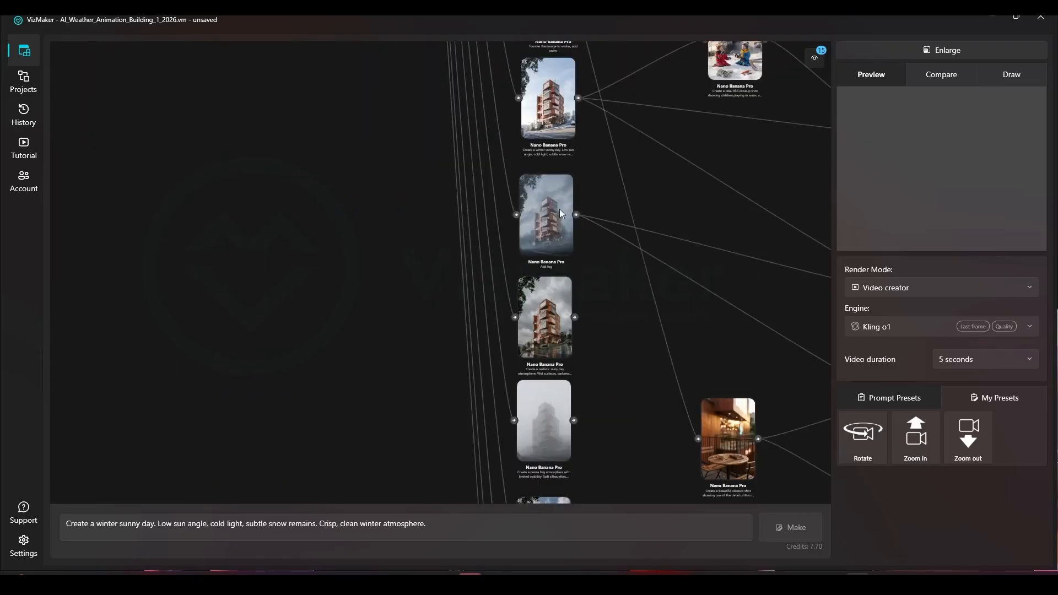
pyautogui.scroll(-3, 595, 254)
pyautogui.moveTo(133, 258); pyautogui.dragTo(603, 286)
pyautogui.scroll(7, 258, 191)
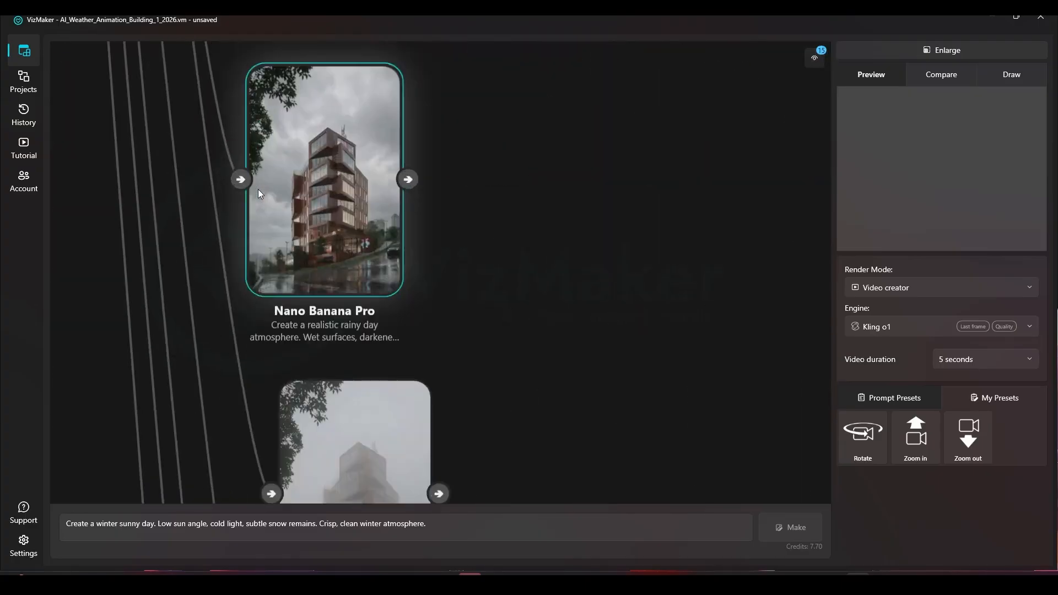
pyautogui.moveTo(258, 191); pyautogui.dragTo(282, 407)
pyautogui.scroll(-3, 376, 209)
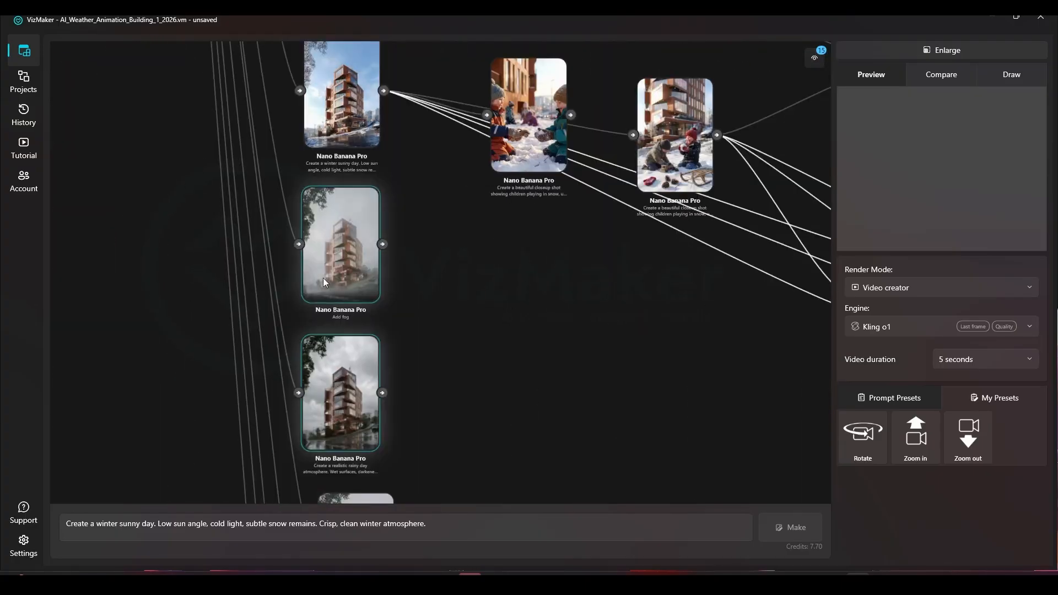
pyautogui.scroll(-2, 319, 243)
pyautogui.moveTo(381, 156); pyautogui.dragTo(406, 217)
pyautogui.scroll(6, 377, 313)
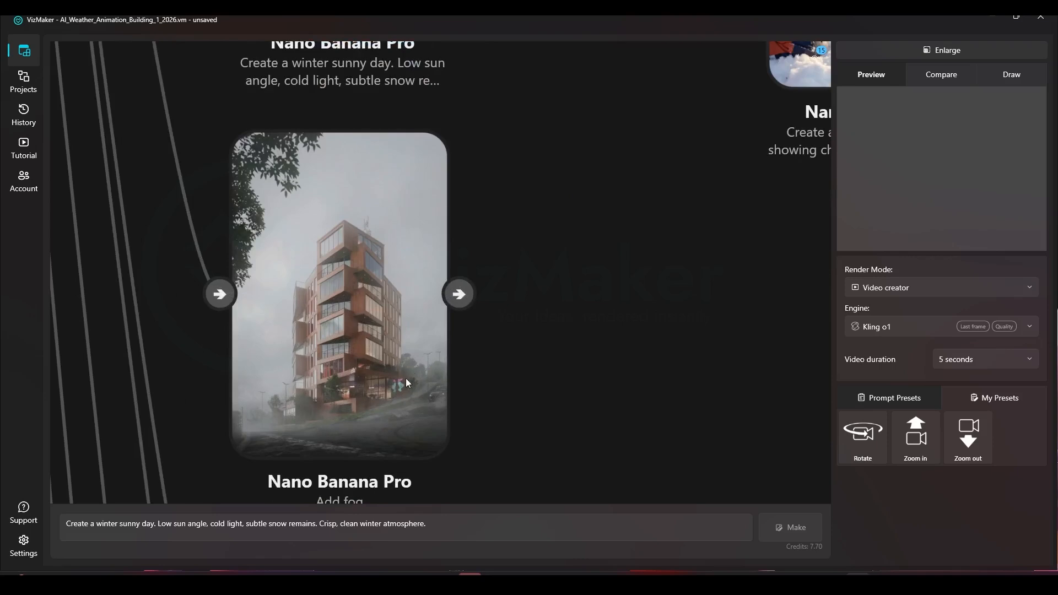
pyautogui.scroll(-5, 353, 406)
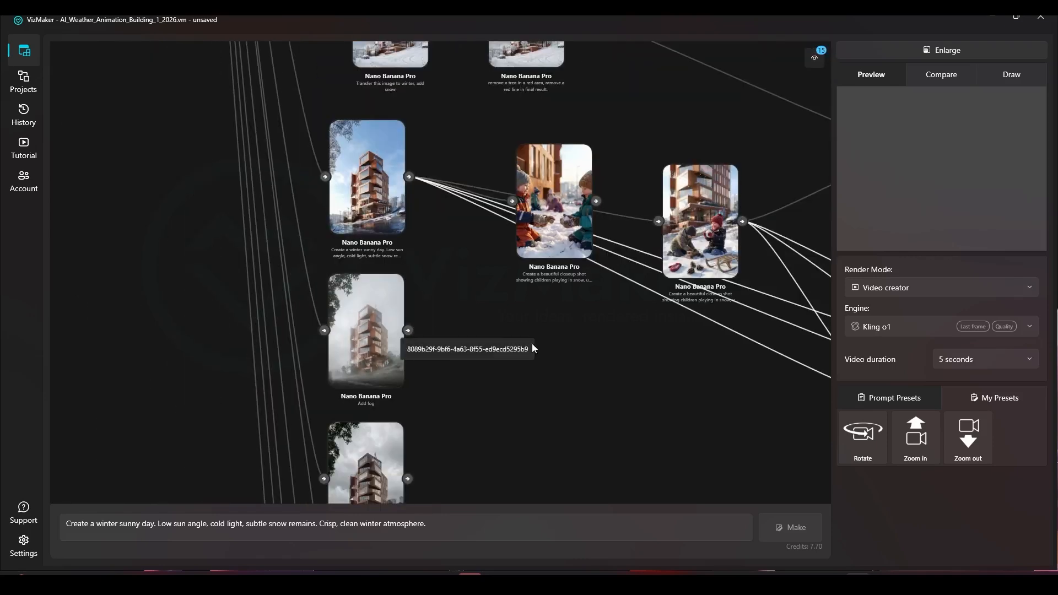
# Place a new Kling o1 video fed by the sunny winter building and connect the fog image to its second input
pyautogui.moveTo(647, 504); pyautogui.dragTo(622, 483)
pyautogui.click(352, 204)
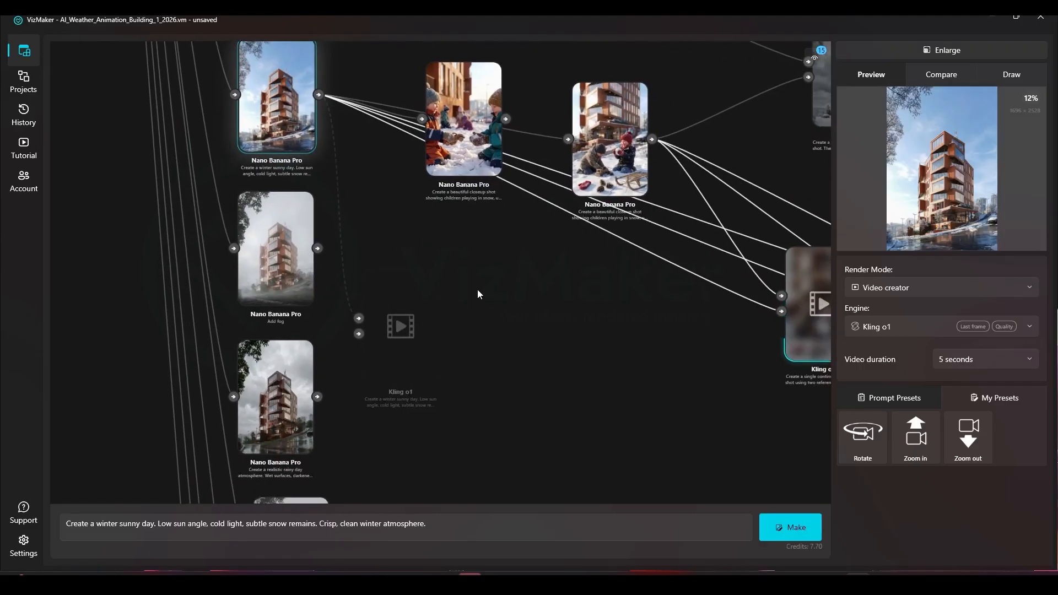
pyautogui.moveTo(402, 328); pyautogui.dragTo(537, 328)
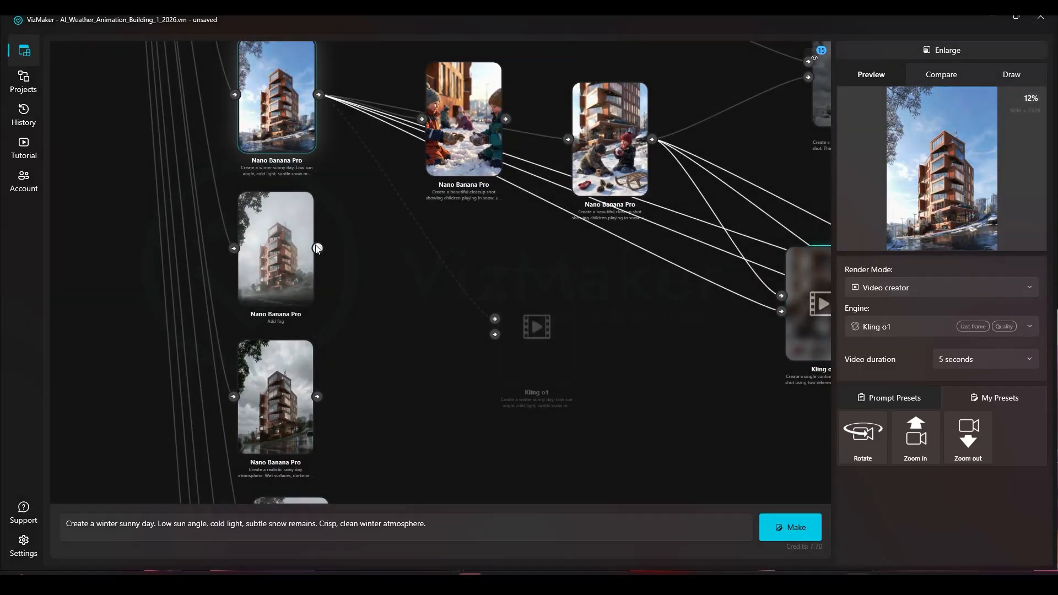
pyautogui.moveTo(317, 248); pyautogui.dragTo(452, 377)
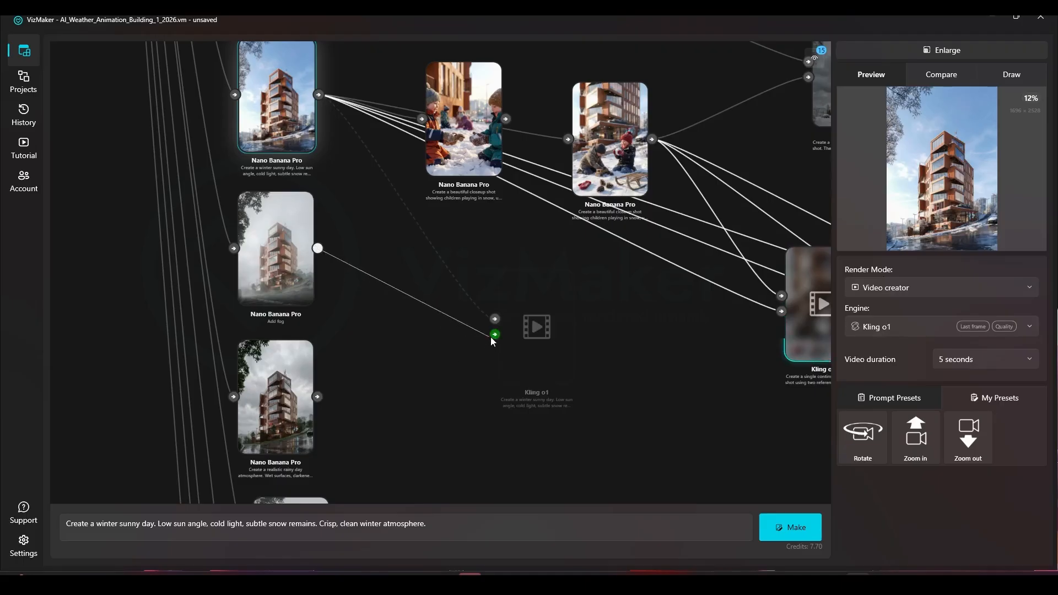
pyautogui.moveTo(489, 337); pyautogui.dragTo(492, 338)
# Replace the sunny-day prompt with the copied one starting "Create a single continuous cinematic shot where the camera remains mostly static"
pyautogui.moveTo(427, 524); pyautogui.dragTo(65, 524)
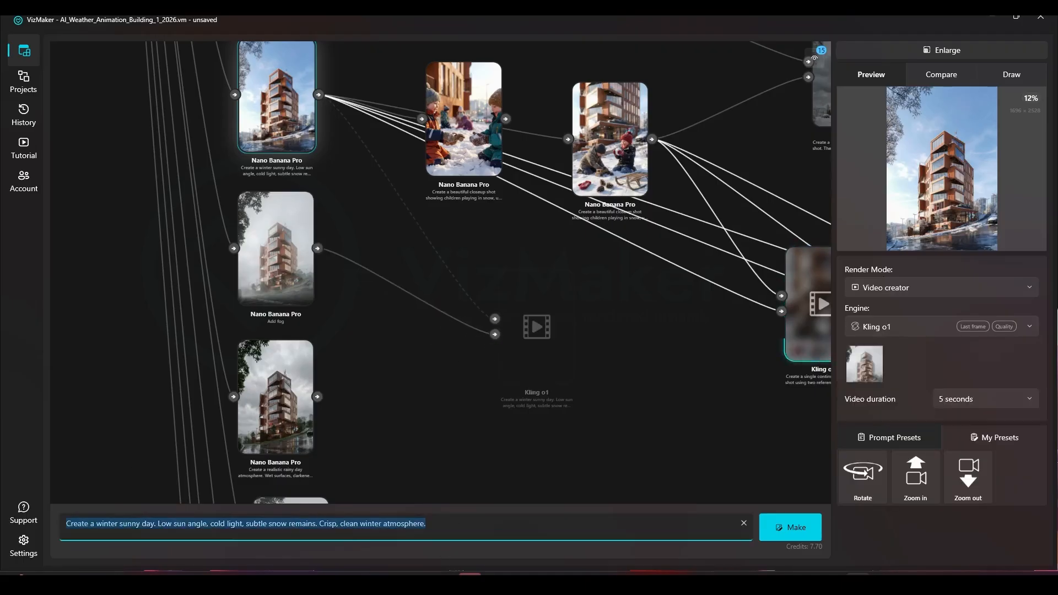
pyautogui.hotkey('ctrl', 'v')
pyautogui.scroll(4, 145, 523)
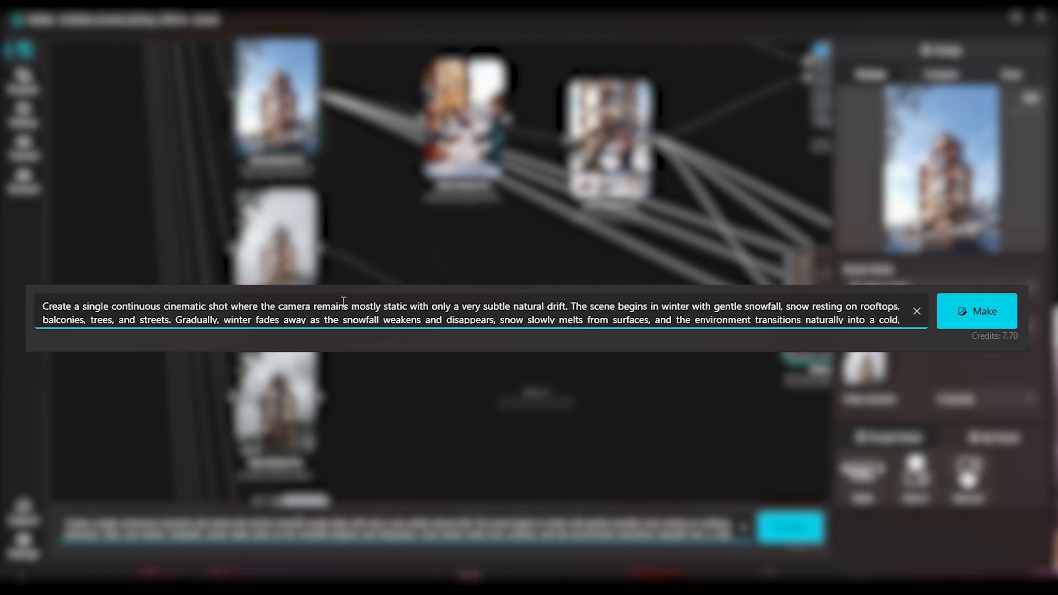
# Check the prompt's snowfall, melting, fog and bird details and generate the 5-second Kling o1 winter-to-fog video
pyautogui.moveTo(349, 307); pyautogui.dragTo(364, 310)
pyautogui.moveTo(611, 307); pyautogui.dragTo(821, 304)
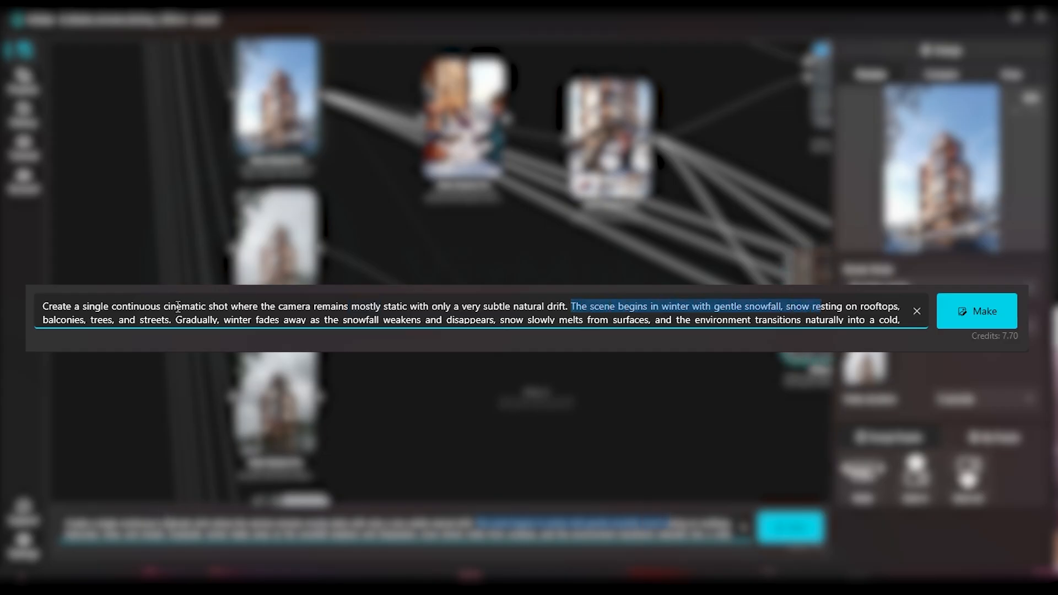
pyautogui.moveTo(222, 317); pyautogui.dragTo(458, 318)
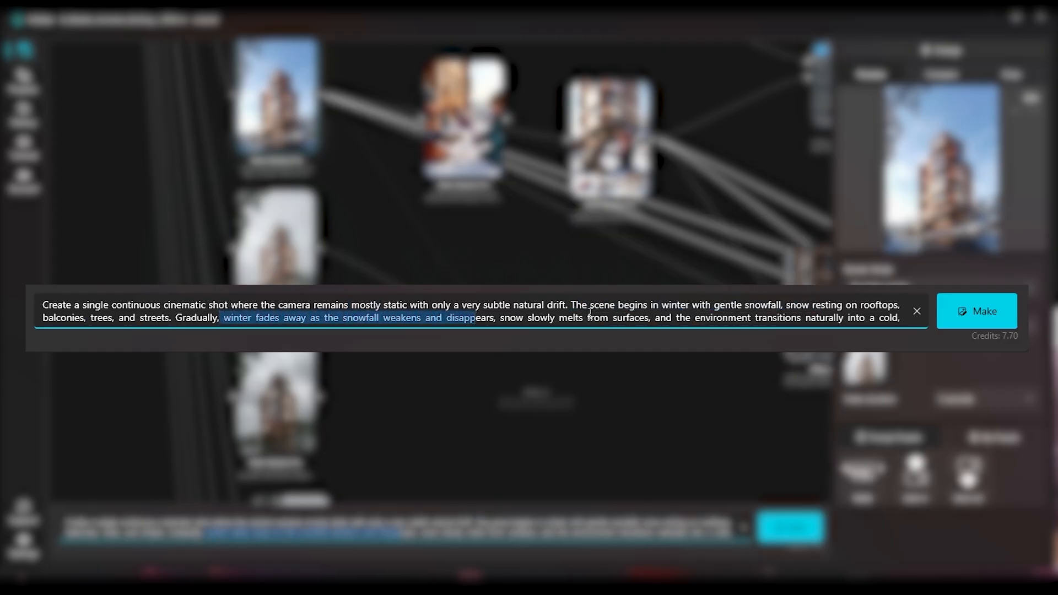
pyautogui.click(668, 315)
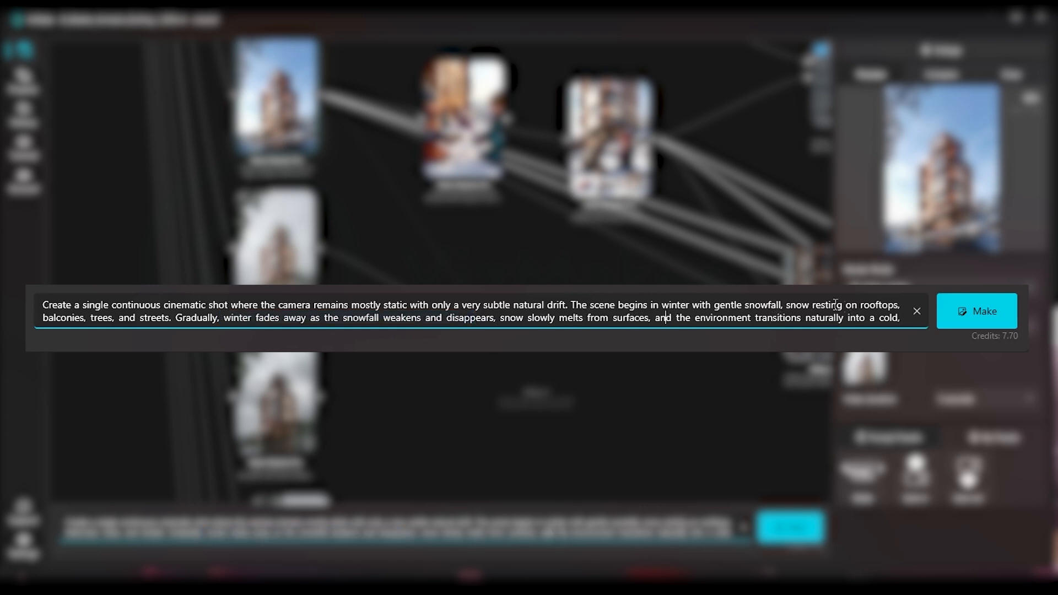
pyautogui.scroll(-3, 711, 304)
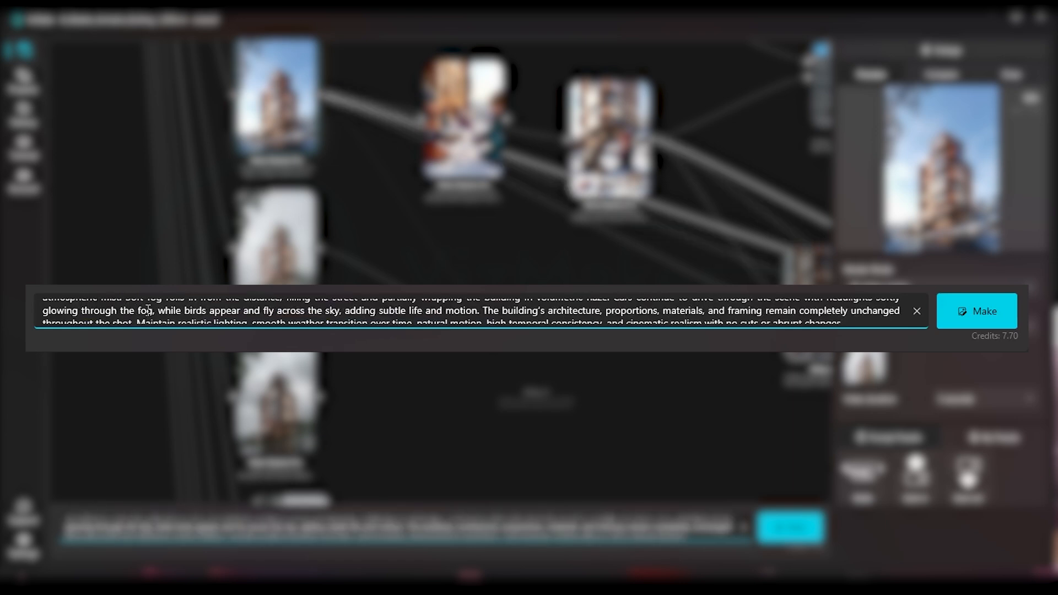
pyautogui.moveTo(173, 312); pyautogui.dragTo(268, 318)
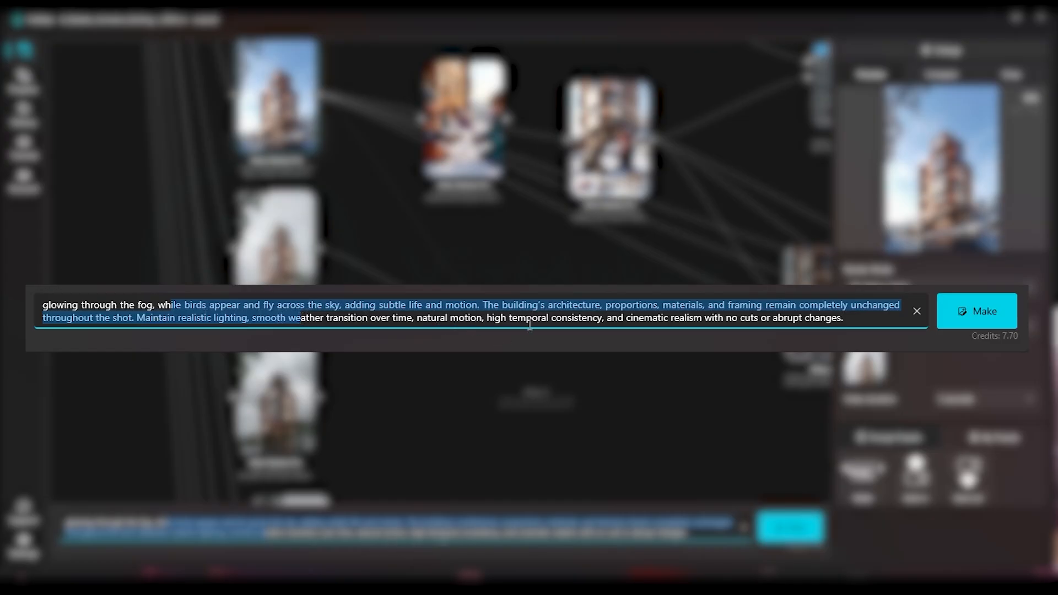
pyautogui.click(1000, 304)
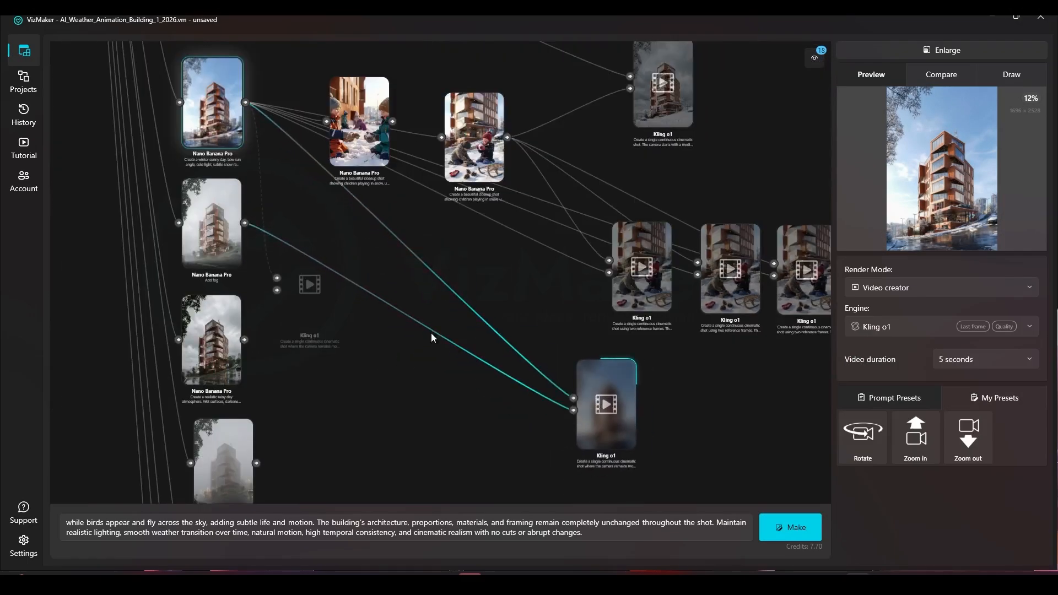
pyautogui.click(418, 408)
pyautogui.click(230, 126)
pyautogui.moveTo(331, 289); pyautogui.dragTo(549, 400)
pyautogui.moveTo(249, 223); pyautogui.dragTo(492, 402)
pyautogui.moveTo(551, 383); pyautogui.dragTo(524, 333)
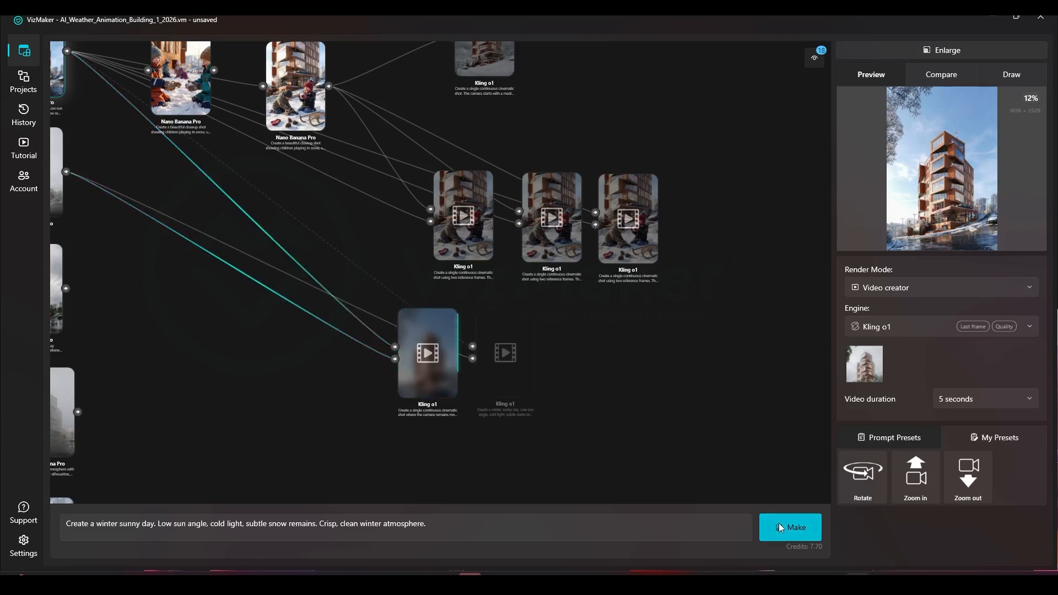
pyautogui.click(780, 527)
pyautogui.click(448, 328)
pyautogui.scroll(-3, 497, 319)
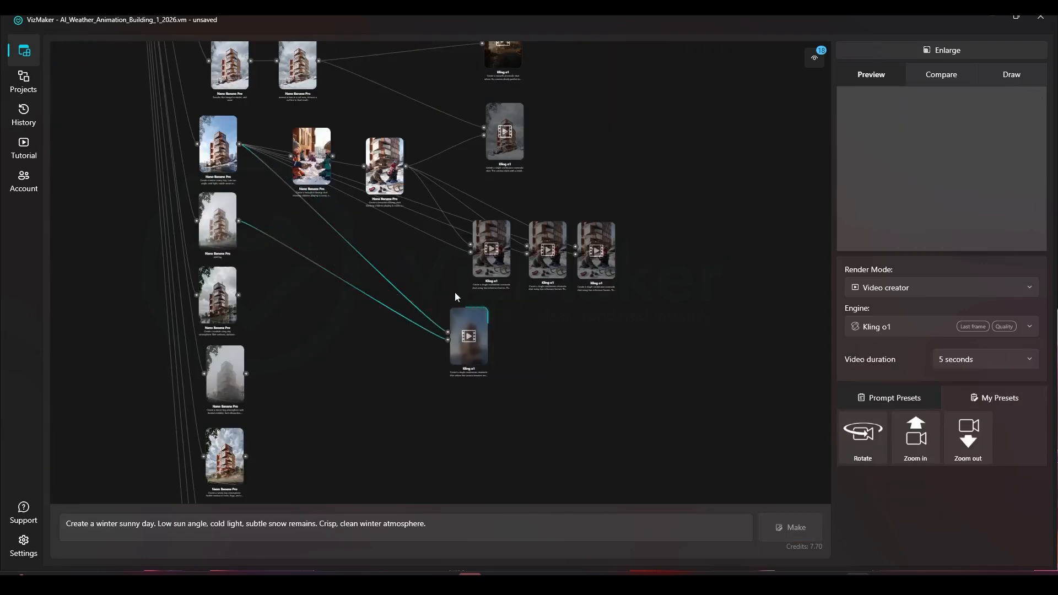
# Generate a second 5-second Kling o1 video from the sunny winter and fog images, replacing the sunny-day prompt with the copied continuous-shot prompt
pyautogui.click(231, 155)
pyautogui.moveTo(287, 261); pyautogui.dragTo(375, 306)
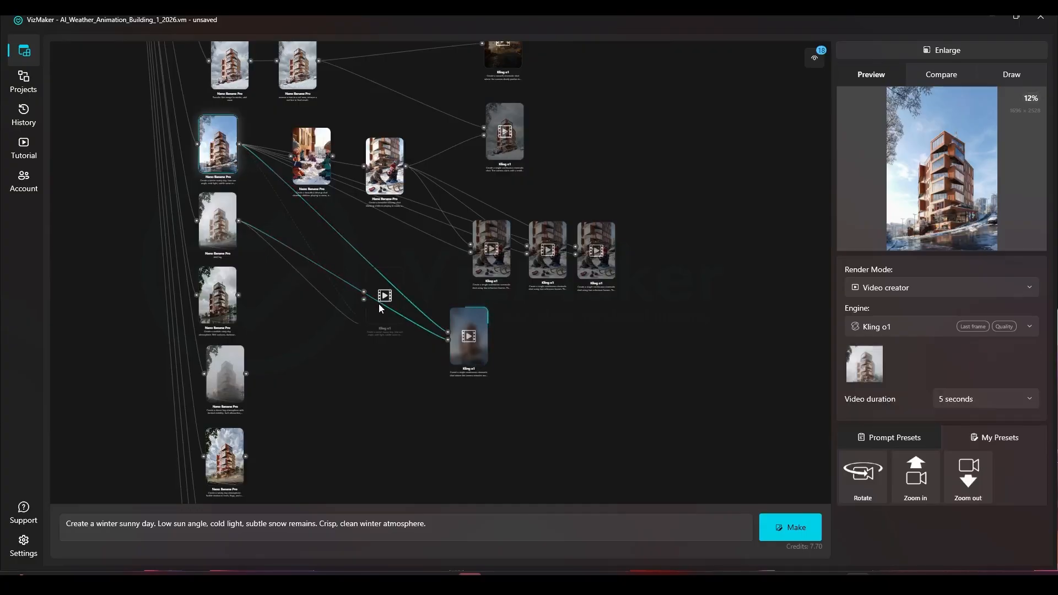
pyautogui.moveTo(427, 524); pyautogui.dragTo(126, 501)
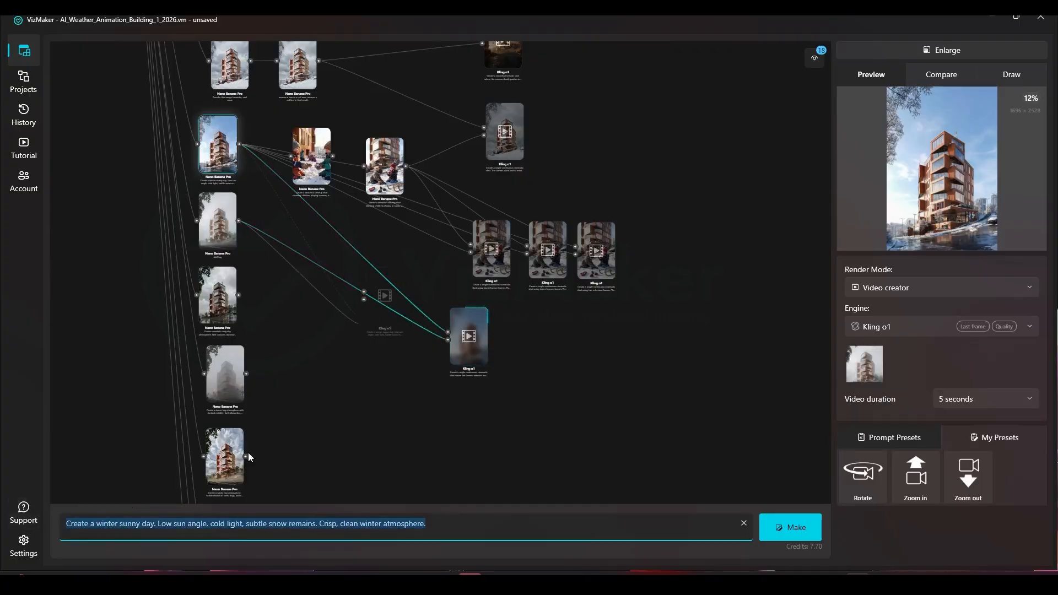
pyautogui.hotkey('ctrl', 'v')
pyautogui.click(788, 526)
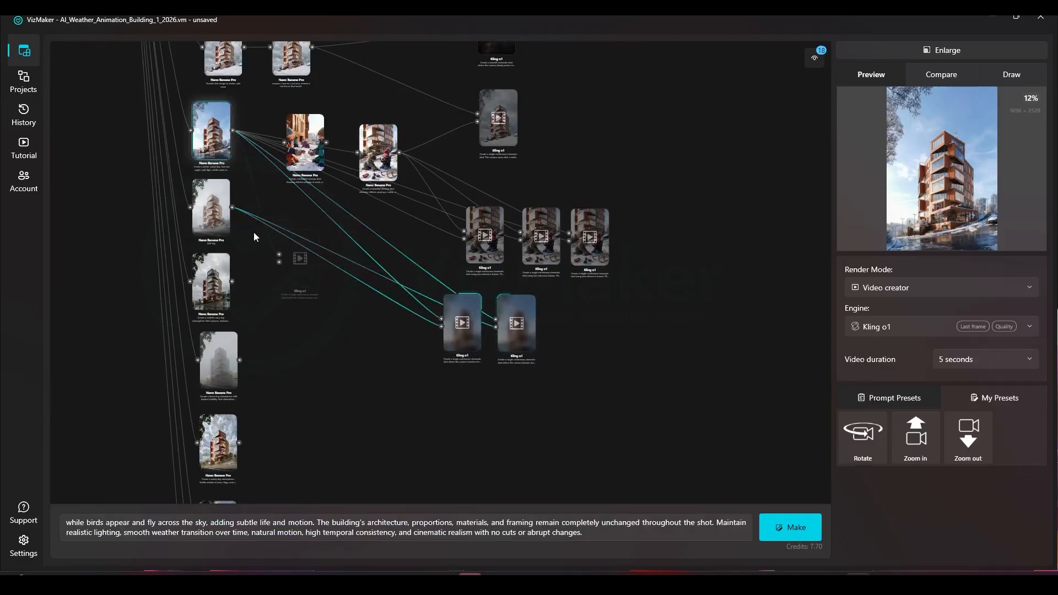
# Connect the fog image to the sunny winter building's new Kling o1 video, apply the copied prompt and generate a third variation
pyautogui.scroll(3, 225, 205)
pyautogui.moveTo(223, 196); pyautogui.dragTo(289, 275)
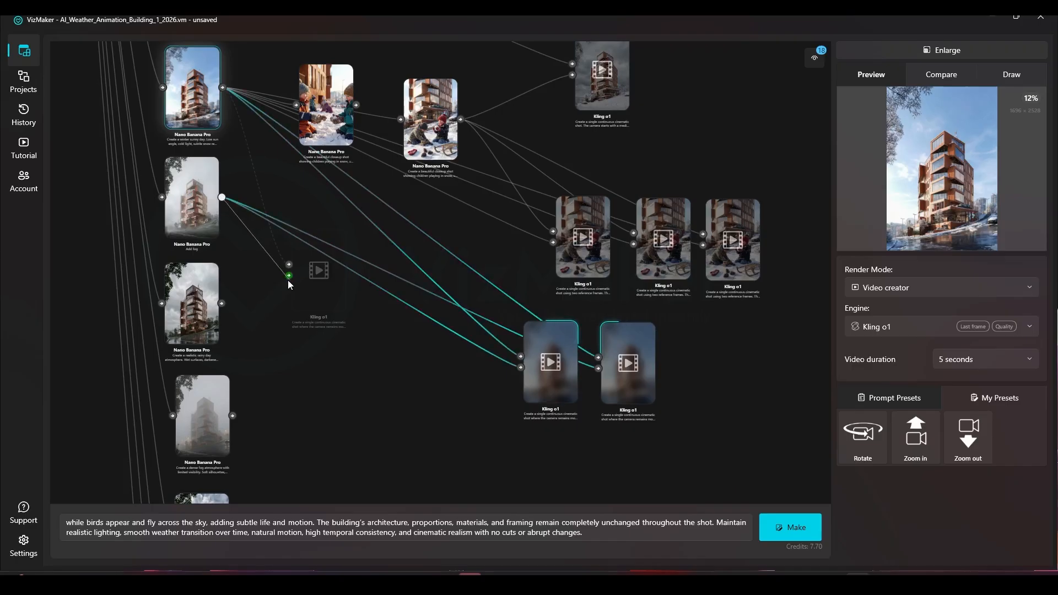
pyautogui.click(591, 529)
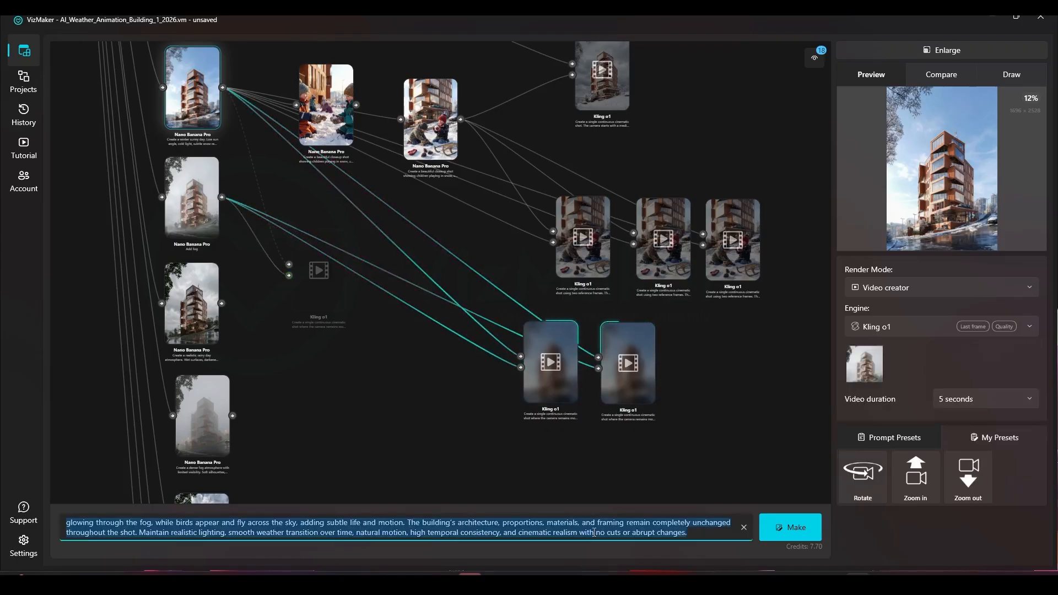
pyautogui.click(793, 527)
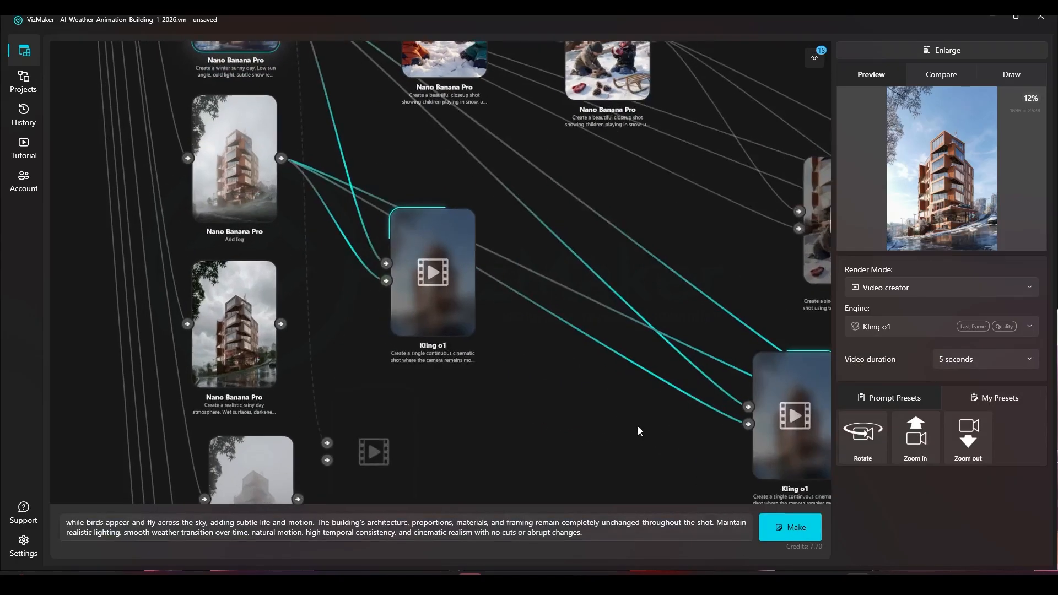
# Arrange the third winter-to-fog video in an even row beside the two other generating variations
pyautogui.moveTo(299, 217); pyautogui.dragTo(564, 276)
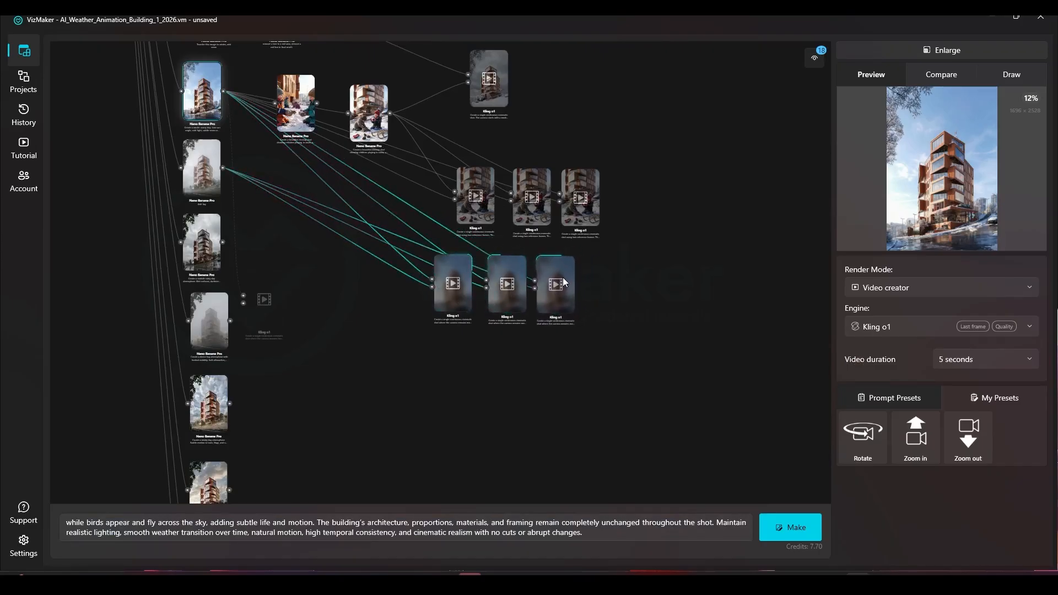
pyautogui.moveTo(468, 285); pyautogui.dragTo(476, 287)
pyautogui.moveTo(547, 286); pyautogui.dragTo(545, 286)
pyautogui.moveTo(587, 361); pyautogui.dragTo(492, 317)
pyautogui.moveTo(659, 144); pyautogui.dragTo(472, 208)
pyautogui.moveTo(484, 212); pyautogui.dragTo(499, 203)
# Play the first of the three Kling o1 videos that use the children-in-snow closeup as a reference frame
pyautogui.click(618, 253)
pyautogui.scroll(3, 518, 136)
pyautogui.scroll(2, 518, 138)
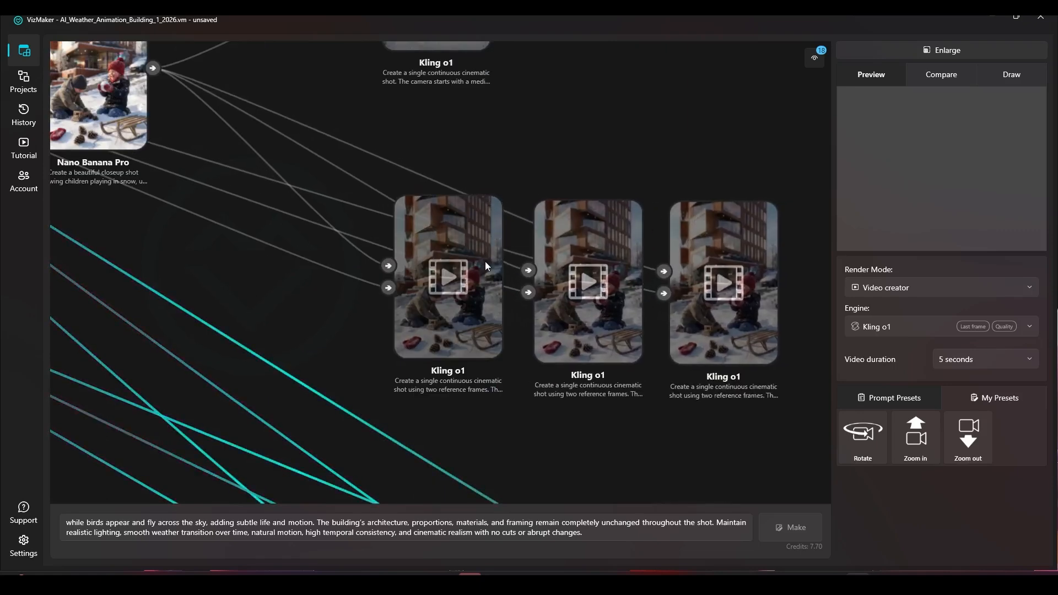
pyautogui.scroll(-2, 484, 261)
pyautogui.moveTo(438, 302); pyautogui.dragTo(617, 307)
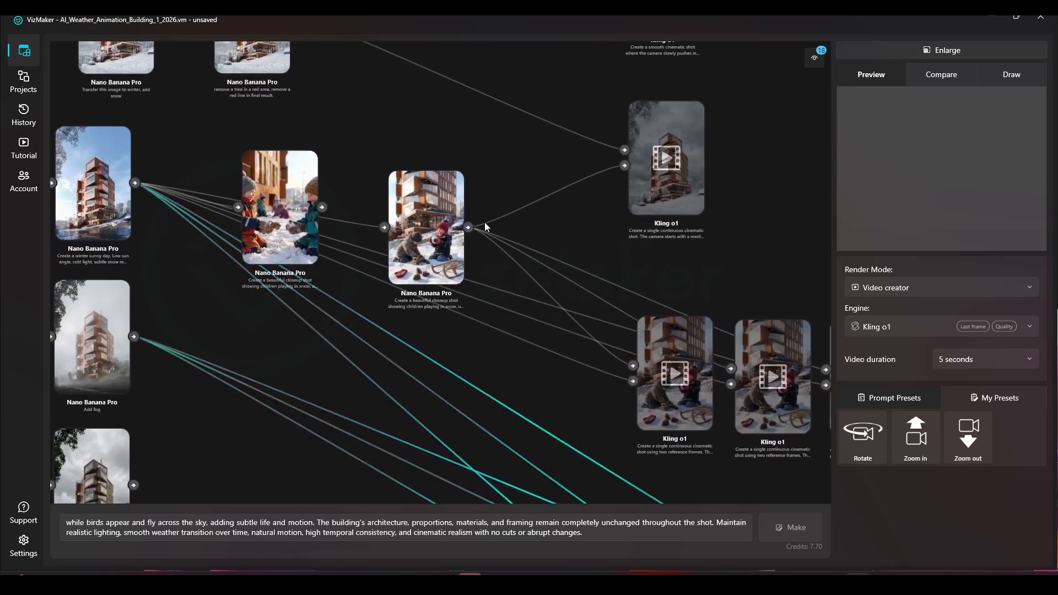
pyautogui.moveTo(613, 267); pyautogui.dragTo(571, 375)
pyautogui.scroll(6, 491, 275)
pyautogui.click(523, 344)
# Compare the first snow closeup video with its source images and inspect it in the enlarged preview
pyautogui.scroll(-4, 475, 303)
pyautogui.scroll(-2, 521, 230)
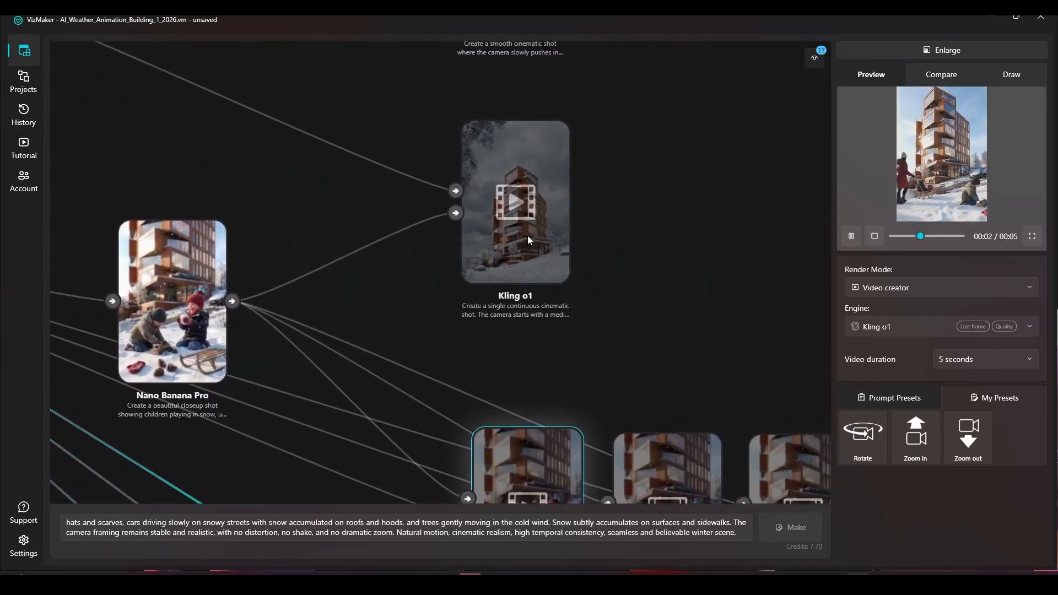
pyautogui.scroll(-2, 526, 237)
pyautogui.scroll(4, 202, 94)
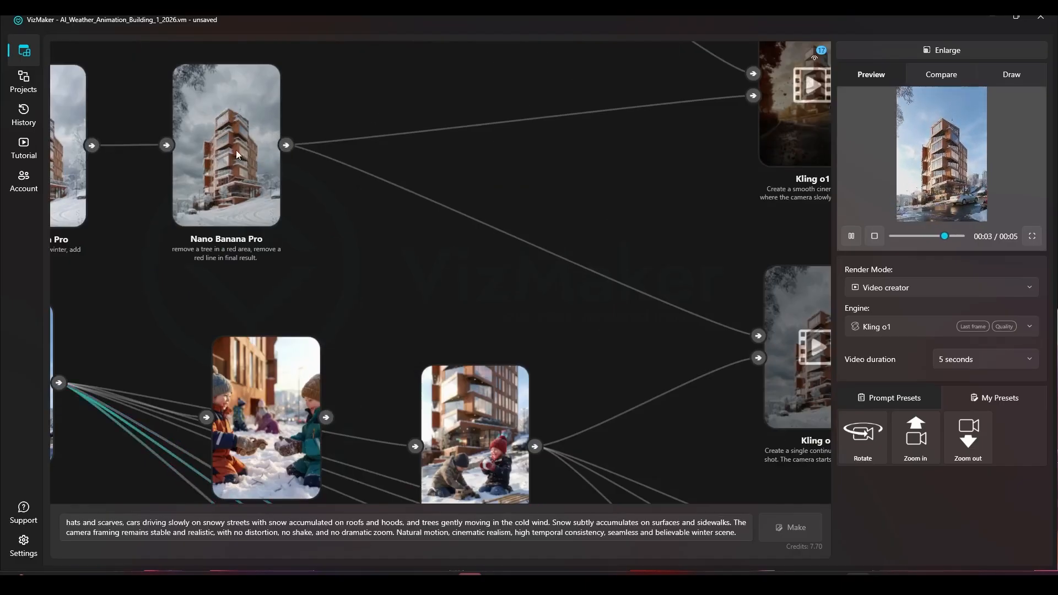
pyautogui.moveTo(494, 389); pyautogui.dragTo(417, 265)
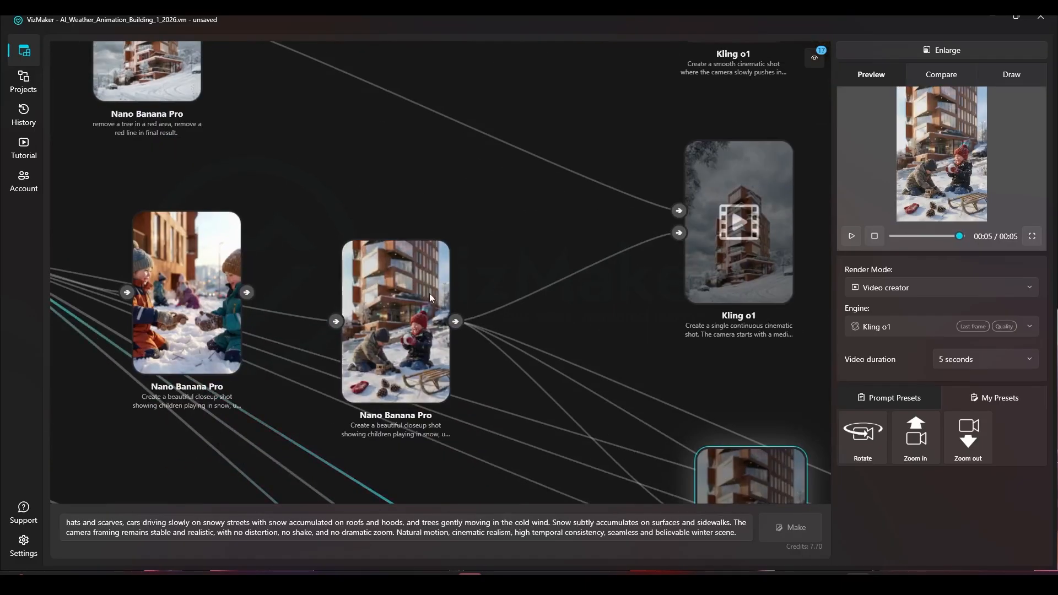
pyautogui.scroll(-2, 489, 262)
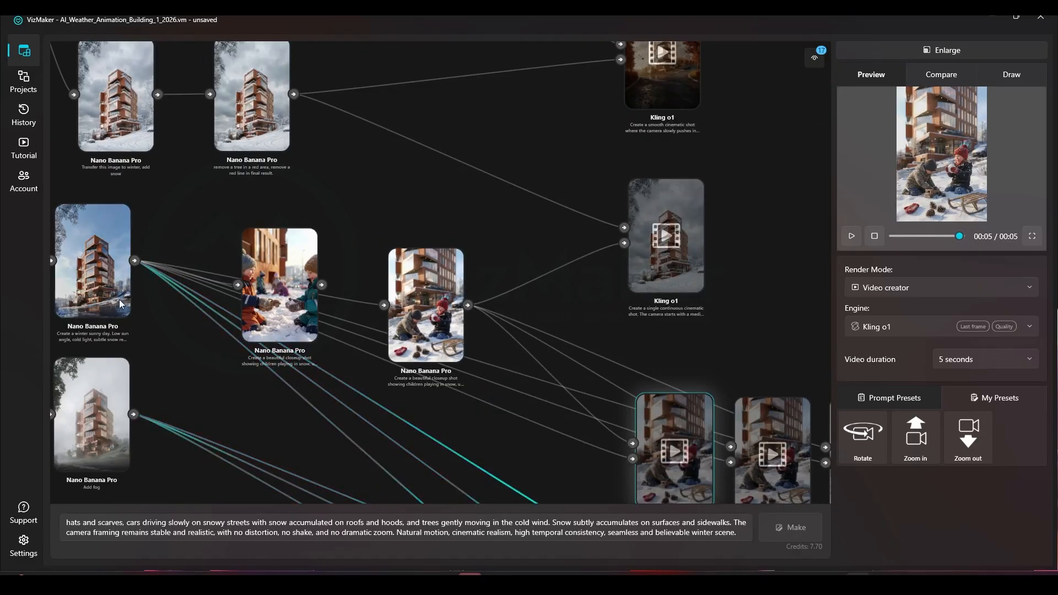
pyautogui.moveTo(782, 370); pyautogui.dragTo(775, 356)
pyautogui.scroll(5, 491, 309)
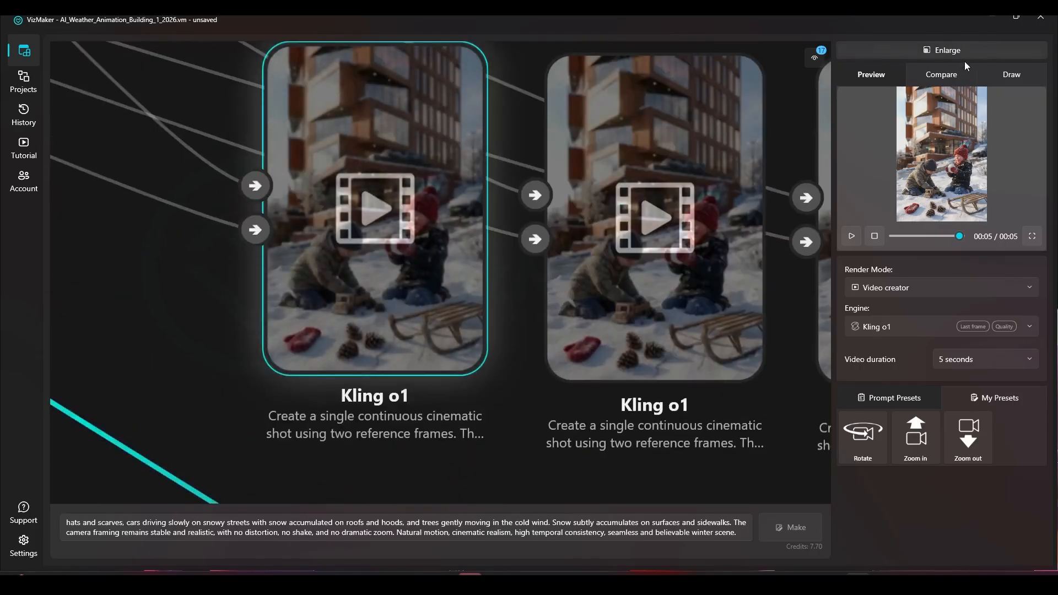
pyautogui.click(947, 52)
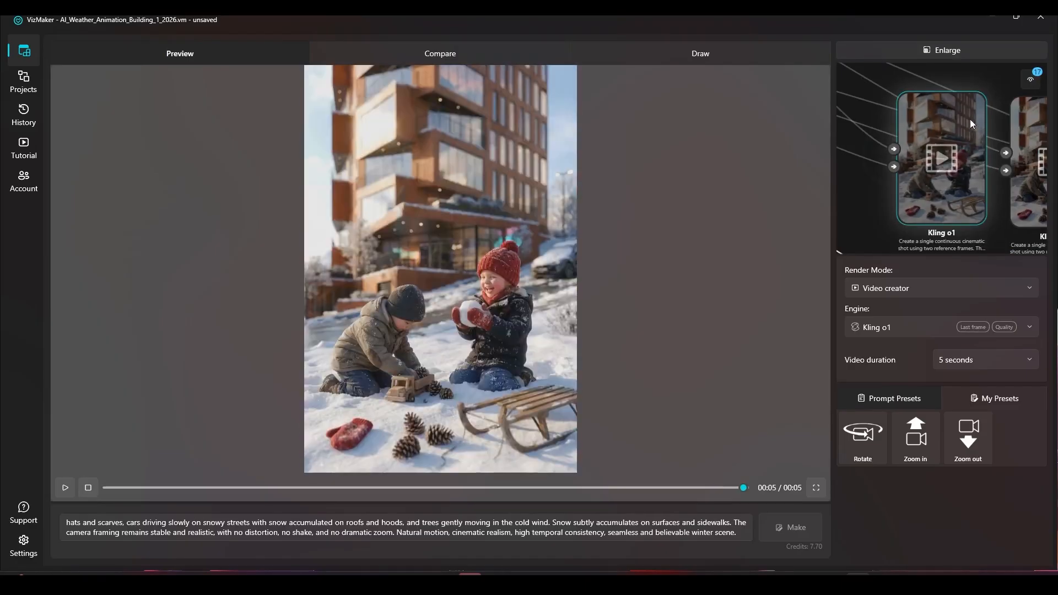
pyautogui.click(987, 52)
# Watch the second snow closeup video in the enlarged preview
pyautogui.moveTo(472, 130); pyautogui.dragTo(649, 197)
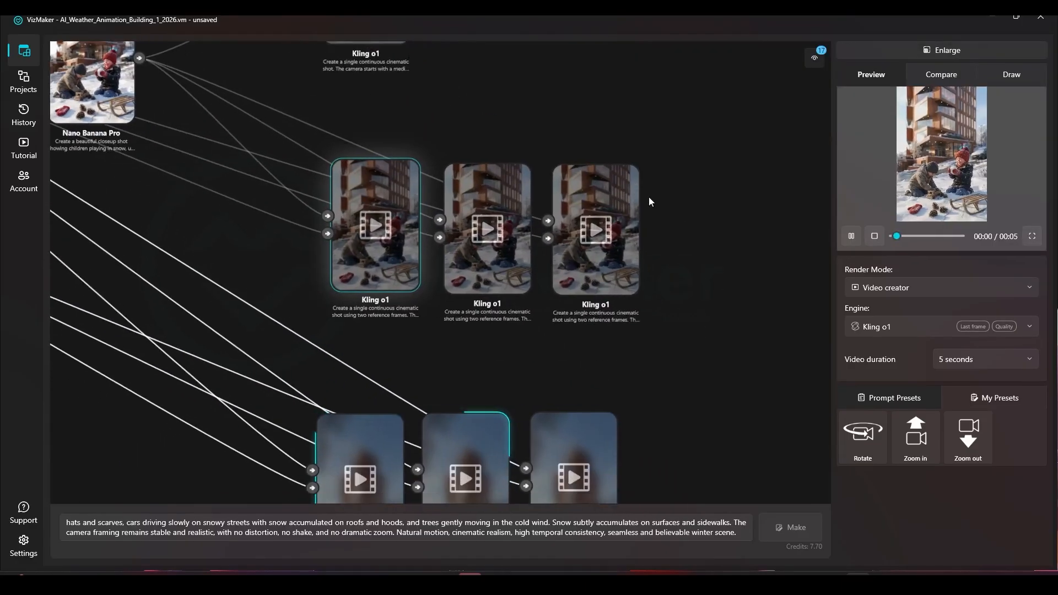
pyautogui.click(450, 187)
pyautogui.click(971, 46)
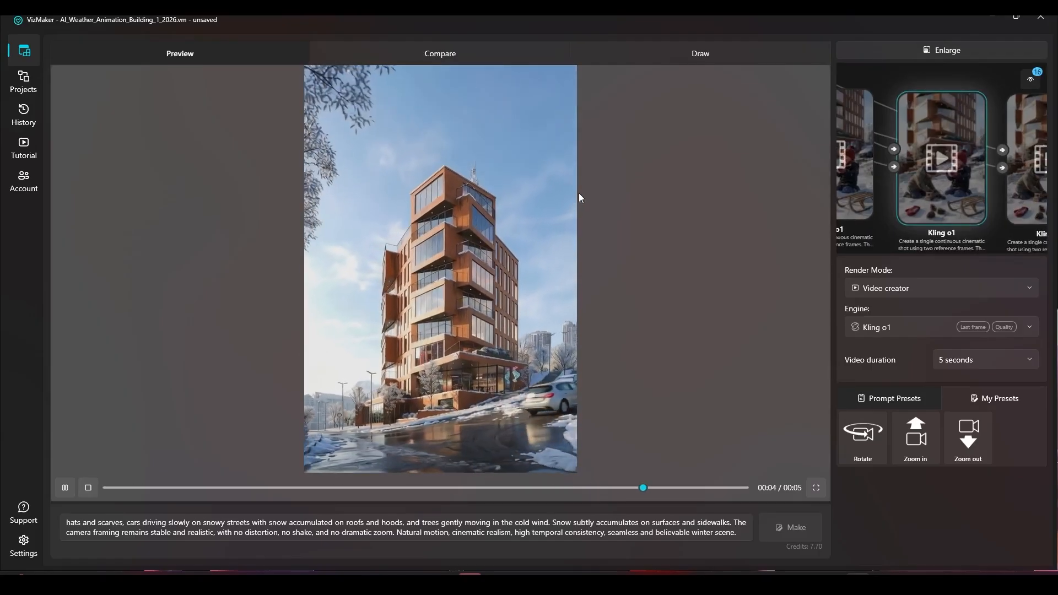
pyautogui.click(897, 49)
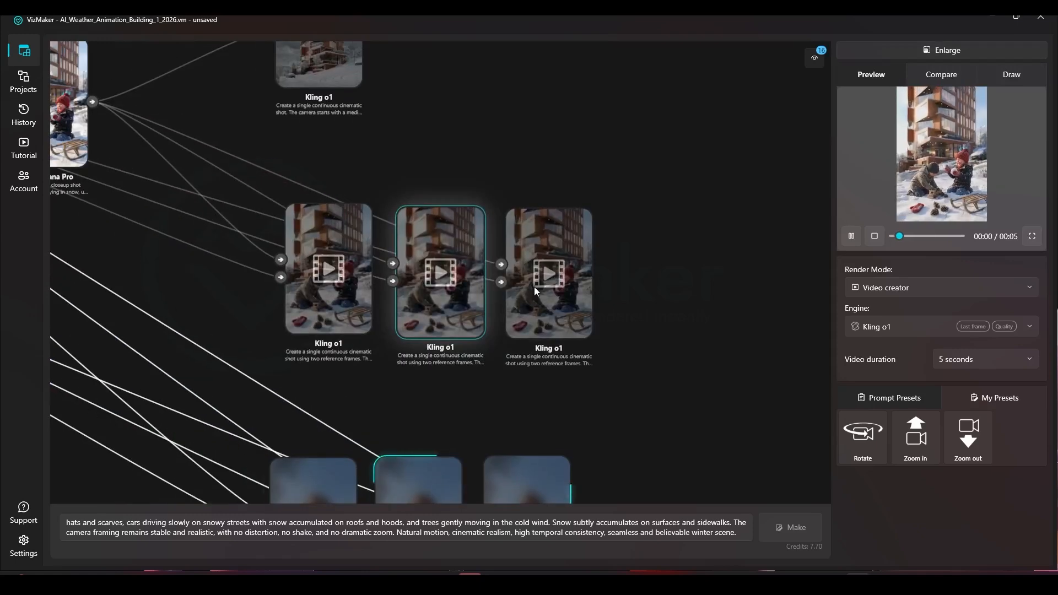
# Watch the third snow closeup video enlarged and replay it
pyautogui.click(926, 50)
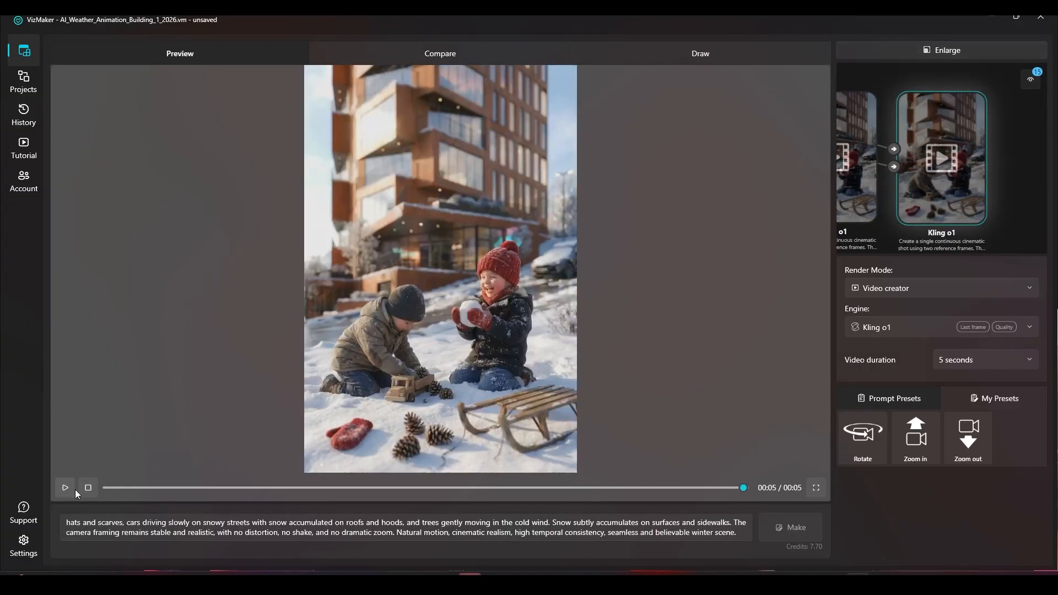
pyautogui.click(66, 488)
pyautogui.click(944, 51)
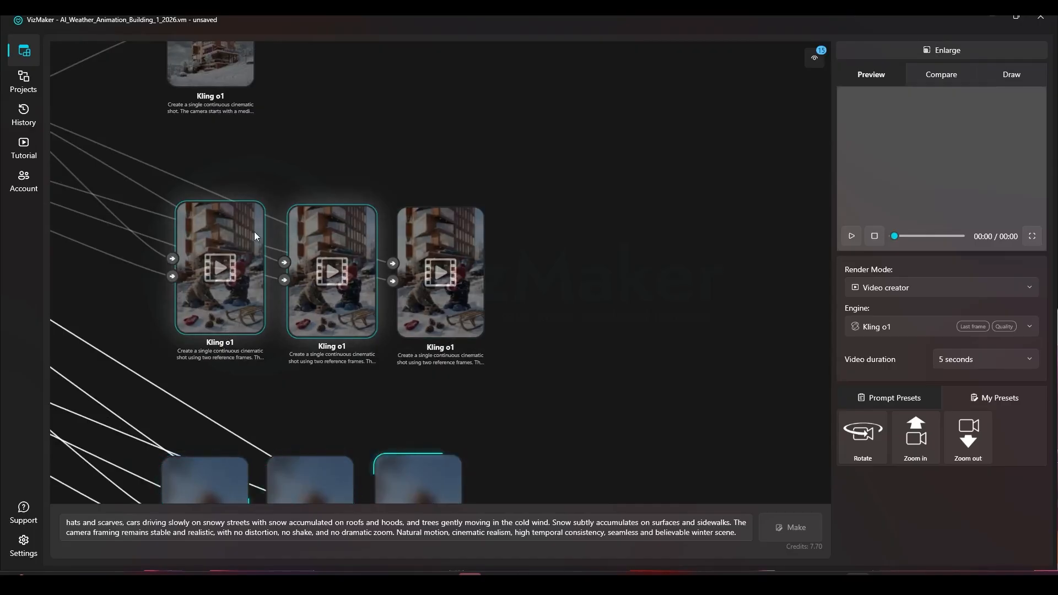
# Delete the first two snow closeup video variations and move the remaining one into their place beneath the upper Kling o1 video
pyautogui.moveTo(238, 242); pyautogui.dragTo(229, 244)
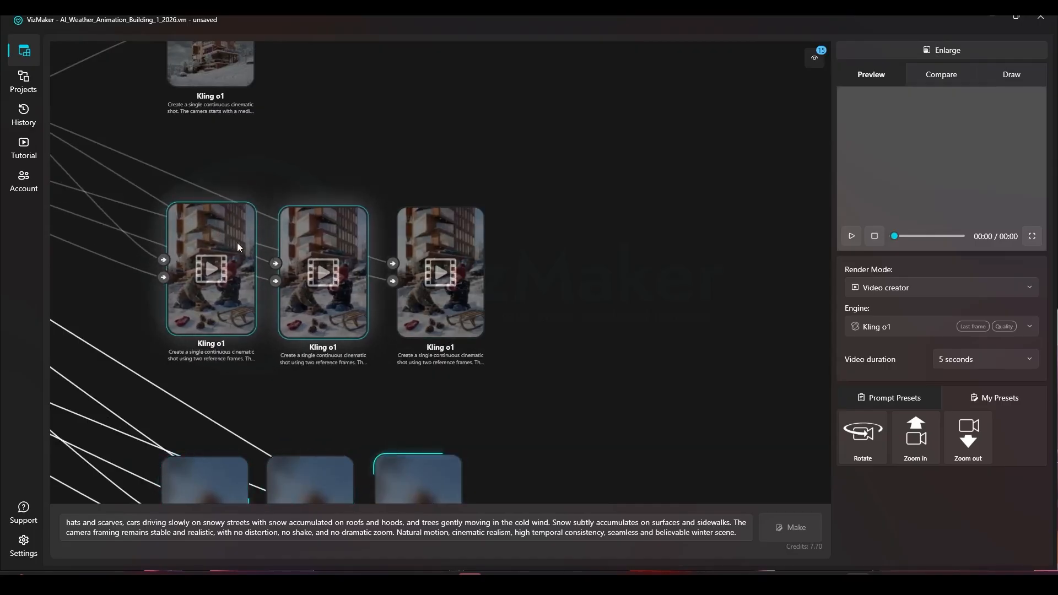
pyautogui.press('Delete')
pyautogui.moveTo(431, 221); pyautogui.dragTo(196, 203)
pyautogui.moveTo(351, 251); pyautogui.dragTo(550, 230)
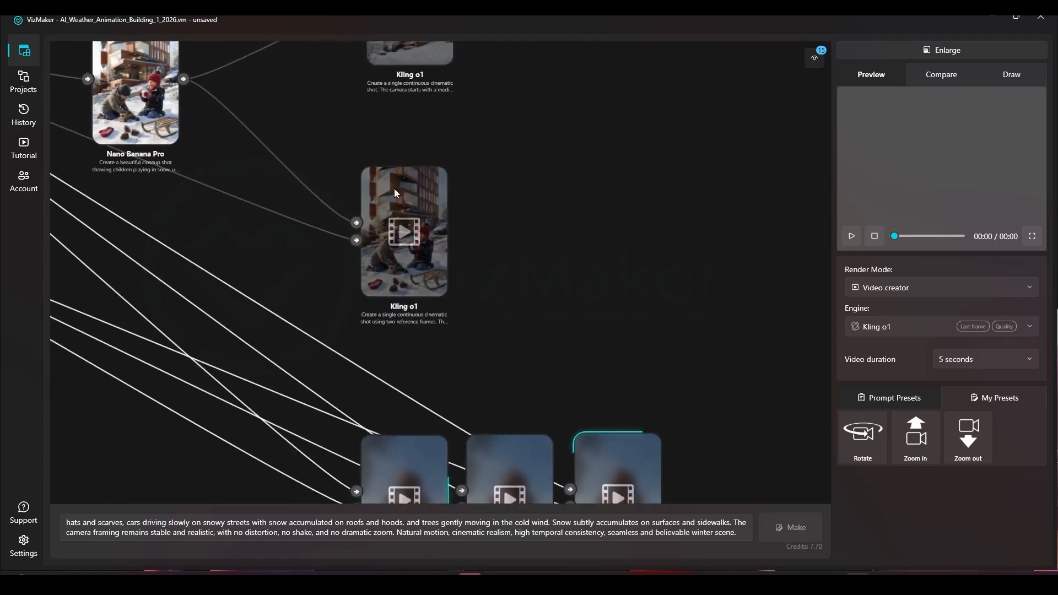
pyautogui.click(395, 189)
# Examine how the example tree links its fog image and café terrace closeup to the Kling o1 videos
pyautogui.scroll(-4, 396, 247)
pyautogui.moveTo(416, 309); pyautogui.dragTo(422, 246)
pyautogui.scroll(5, 431, 343)
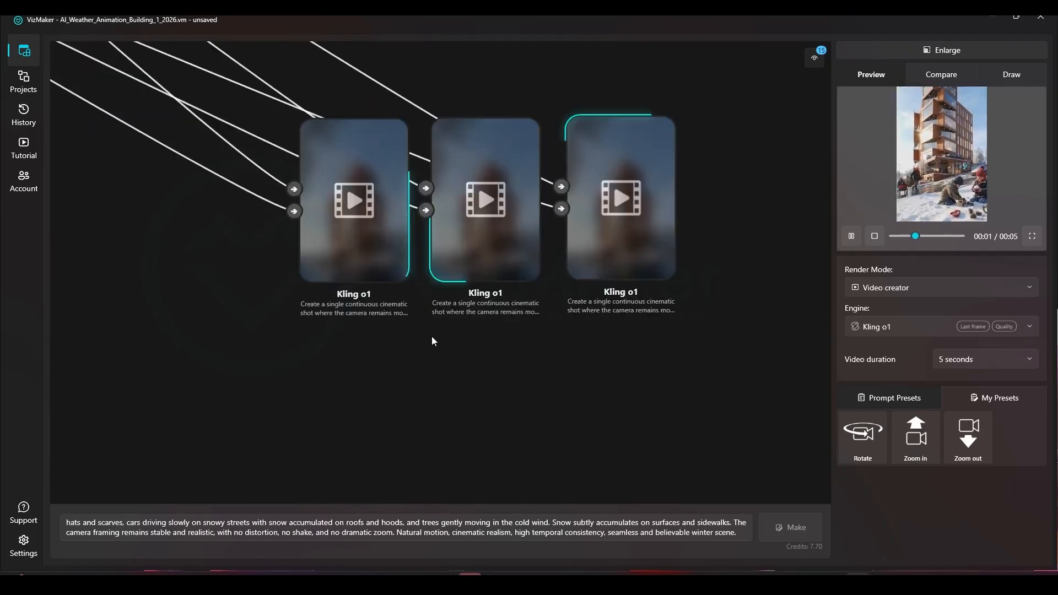
pyautogui.scroll(-5, 386, 329)
pyautogui.scroll(-5, 460, 237)
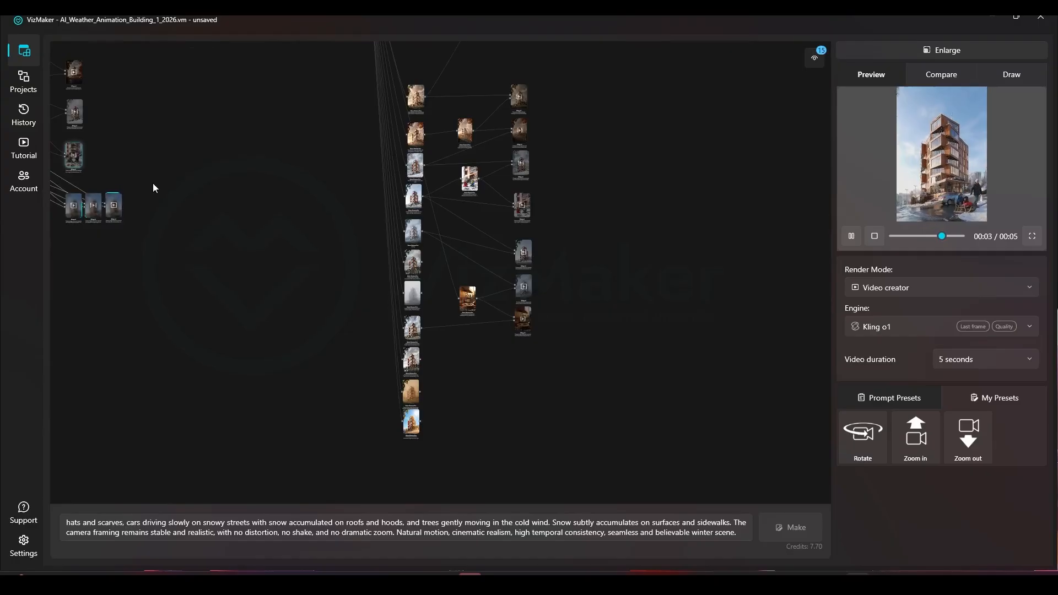
pyautogui.scroll(6, 532, 245)
pyautogui.moveTo(445, 202); pyautogui.dragTo(424, 257)
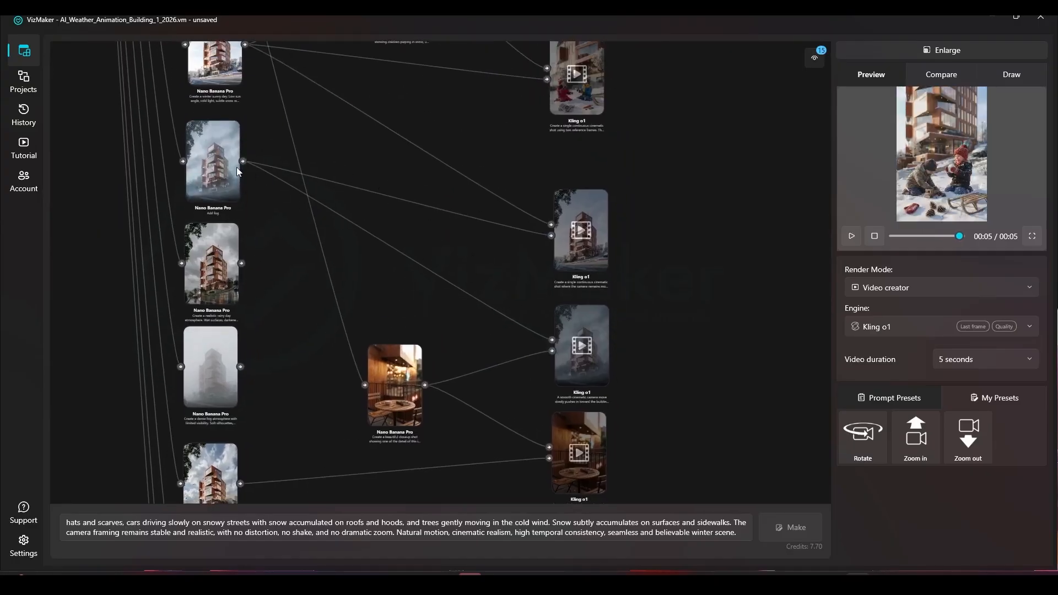
pyautogui.moveTo(431, 325); pyautogui.dragTo(411, 220)
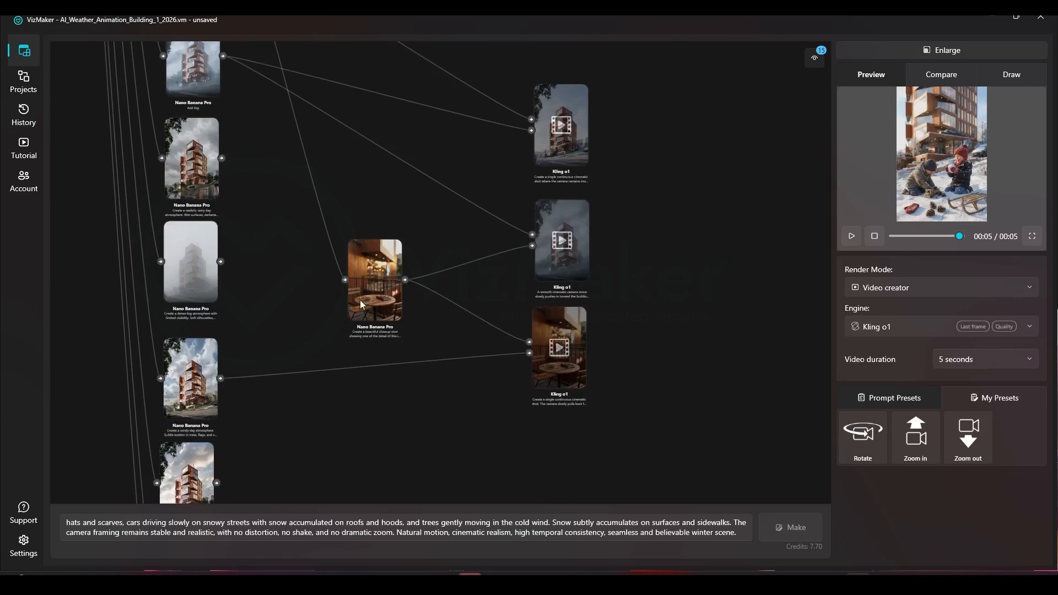
# Select the example tree's café terrace closeup, shift it slightly upward and copy its full closeup prompt
pyautogui.moveTo(365, 269); pyautogui.dragTo(359, 239)
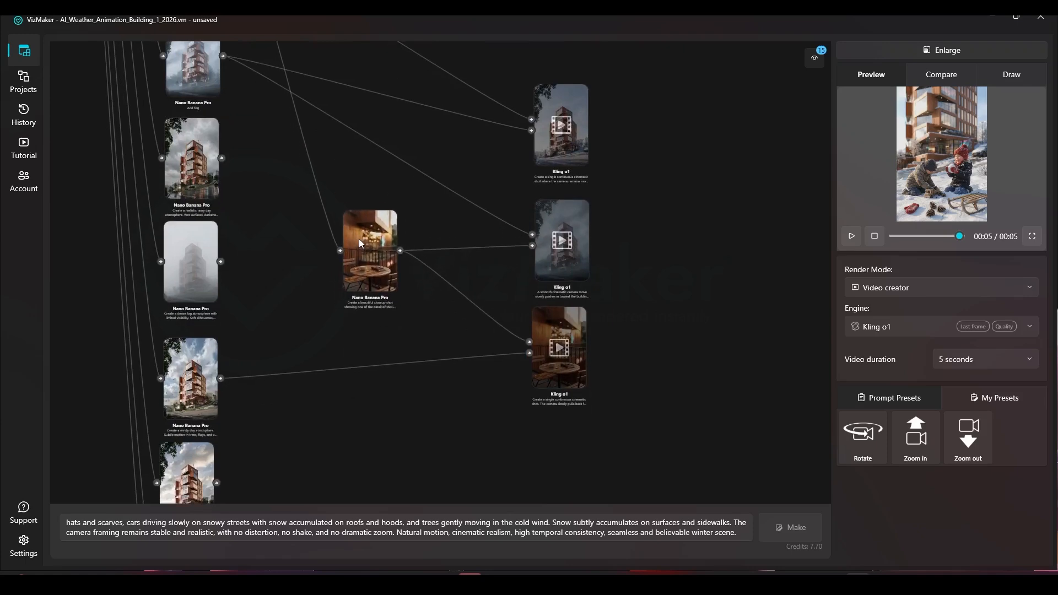
pyautogui.click(628, 523)
pyautogui.moveTo(627, 523); pyautogui.dragTo(241, 525)
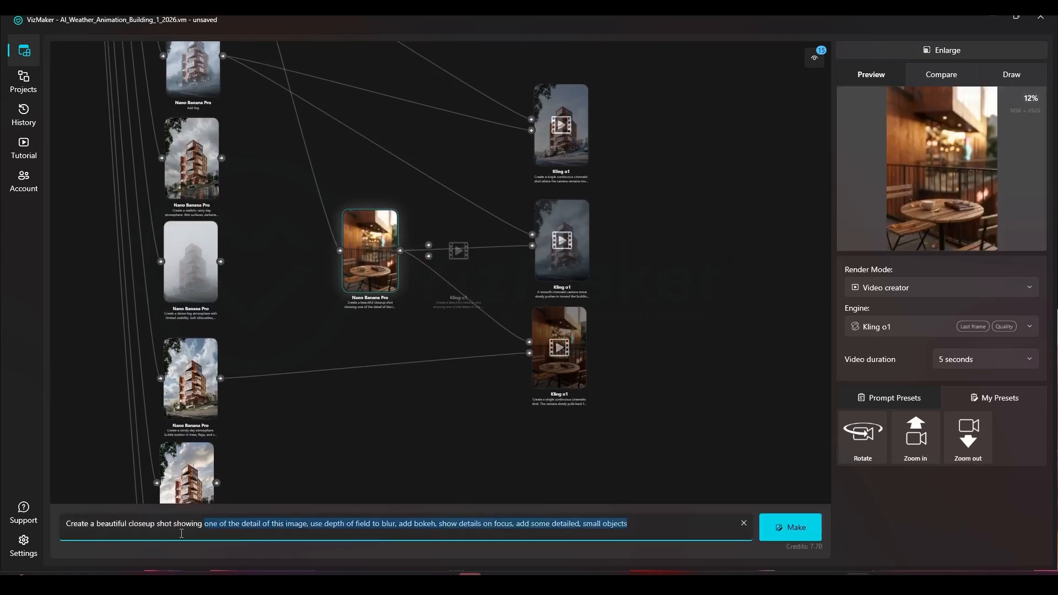
pyautogui.hotkey('ctrl', 'a')
pyautogui.hotkey('ctrl', 'c')
# Return to the working tree and select the "Enhance photorealism" building image that feeds all the weather variations
pyautogui.click(468, 443)
pyautogui.scroll(-10, 469, 443)
pyautogui.moveTo(219, 212); pyautogui.dragTo(314, 74)
pyautogui.scroll(6, 246, 212)
pyautogui.moveTo(418, 275); pyautogui.dragTo(264, 136)
pyautogui.scroll(-5, 265, 136)
pyautogui.scroll(3, 712, 223)
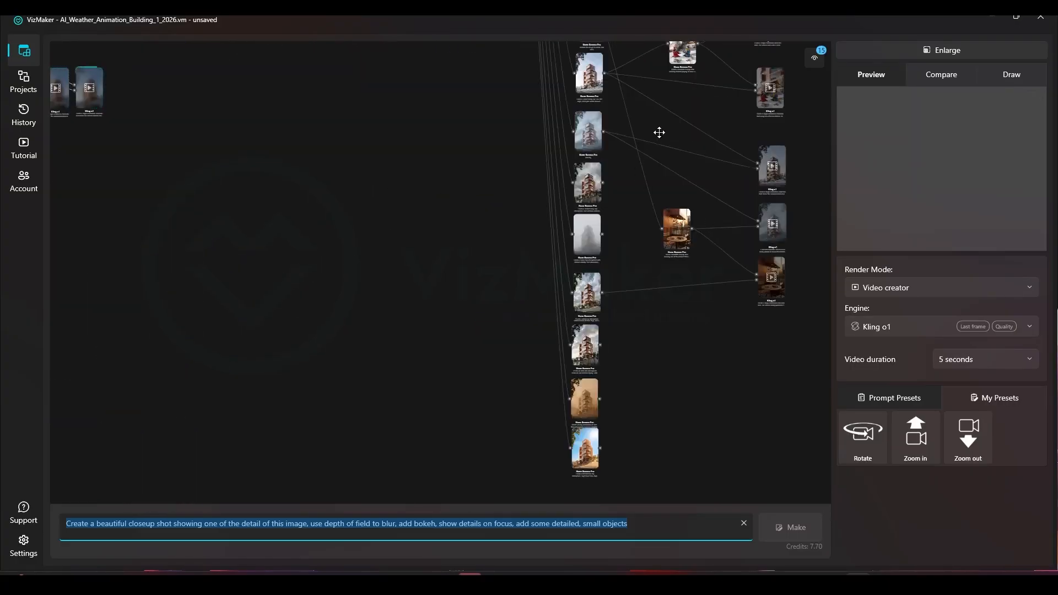
pyautogui.moveTo(659, 132); pyautogui.dragTo(625, 296)
pyautogui.scroll(6, 565, 185)
pyautogui.scroll(-4, 524, 183)
pyautogui.moveTo(524, 184); pyautogui.dragTo(513, 353)
pyautogui.scroll(-3, 512, 353)
pyautogui.scroll(-3, 512, 352)
pyautogui.scroll(9, 473, 173)
pyautogui.scroll(-9, 483, 240)
pyautogui.moveTo(84, 165); pyautogui.dragTo(248, 227)
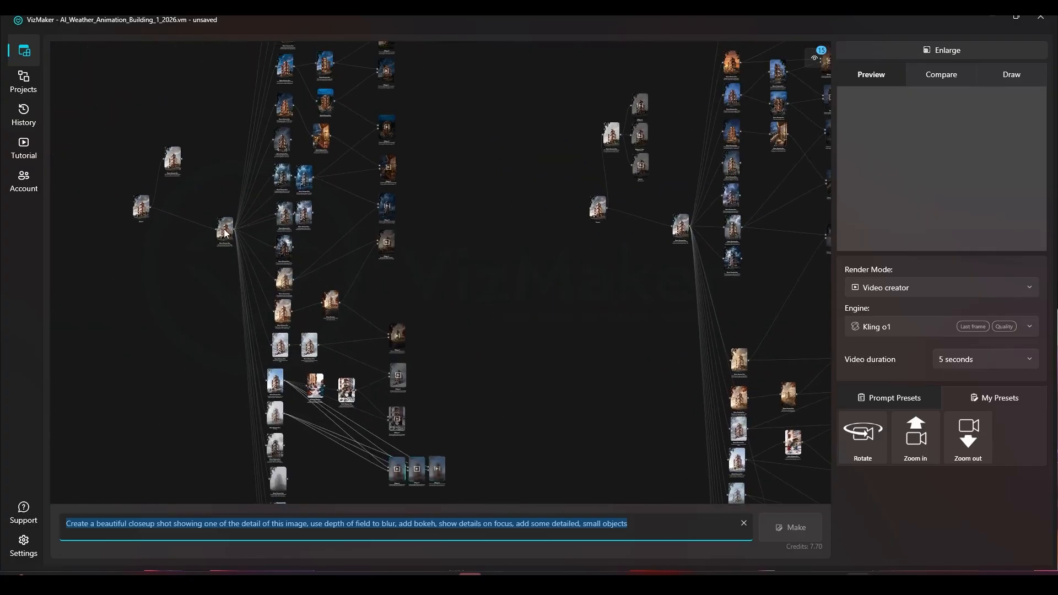
pyautogui.click(225, 233)
pyautogui.scroll(6, 225, 232)
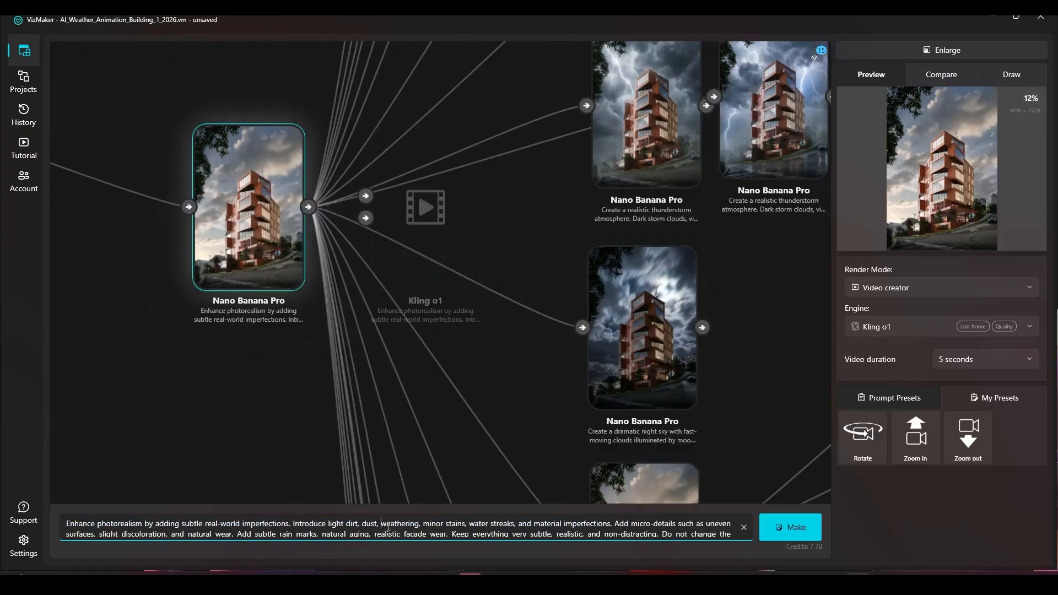
# Replace the base image's prompt with the copied closeup prompt calling for depth of field, bokeh and detailed, small objects
pyautogui.hotkey('ctrl', 'a')
pyautogui.hotkey('ctrl', 'v')
pyautogui.moveTo(157, 523); pyautogui.dragTo(653, 523)
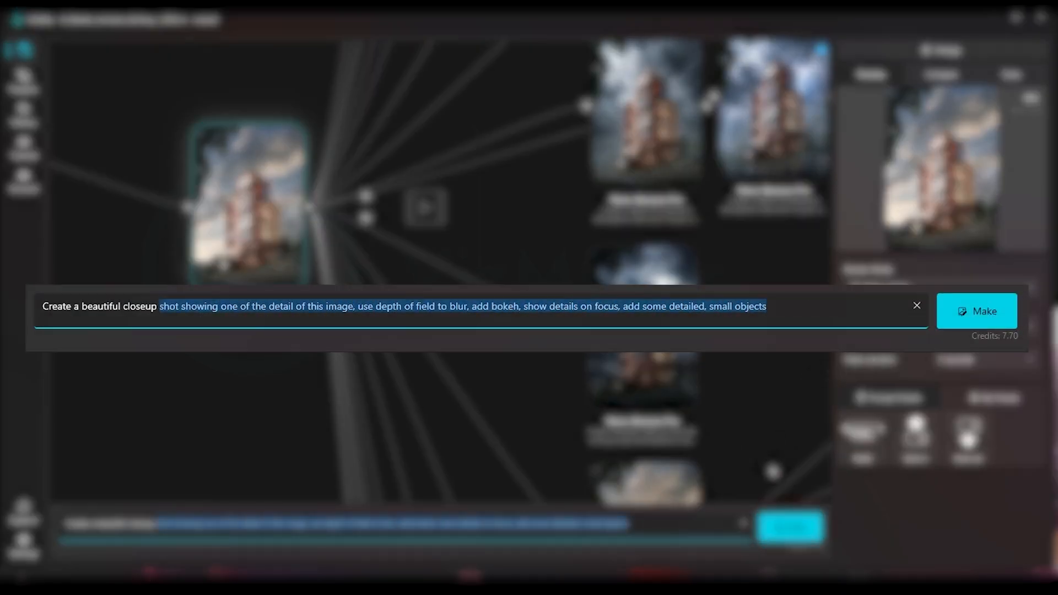
# Switch the render mode to Image editor and generate the closeup variations with Nano Banana Pro at 2k and the original aspect ratio
pyautogui.click(928, 289)
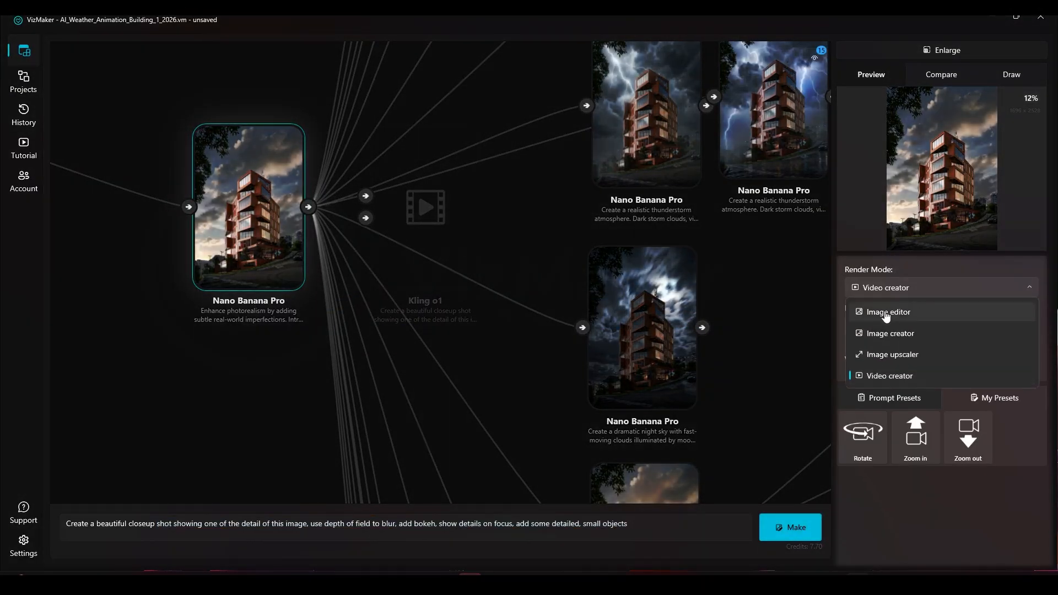
pyautogui.click(886, 310)
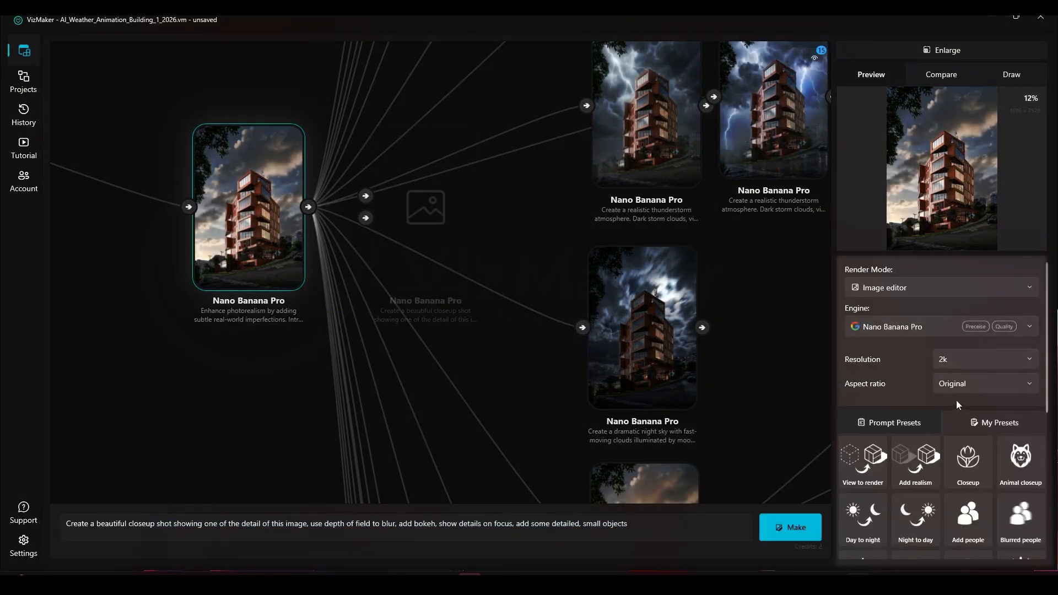
pyautogui.click(812, 530)
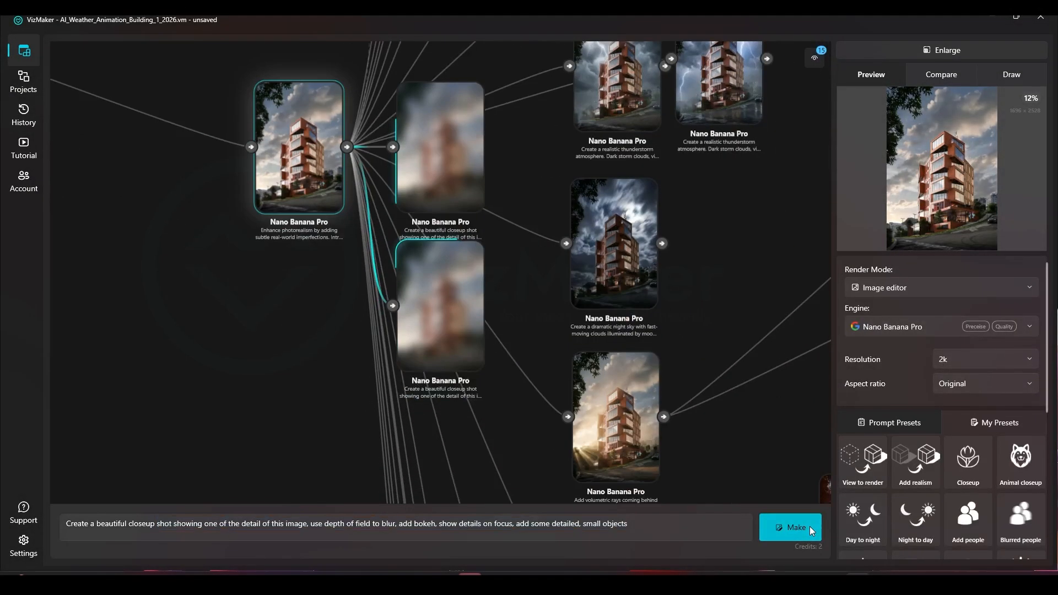
# Arrange the four new closeup nodes in a row between the weather images and the lower Kling o1 videos
pyautogui.scroll(-10, 435, 196)
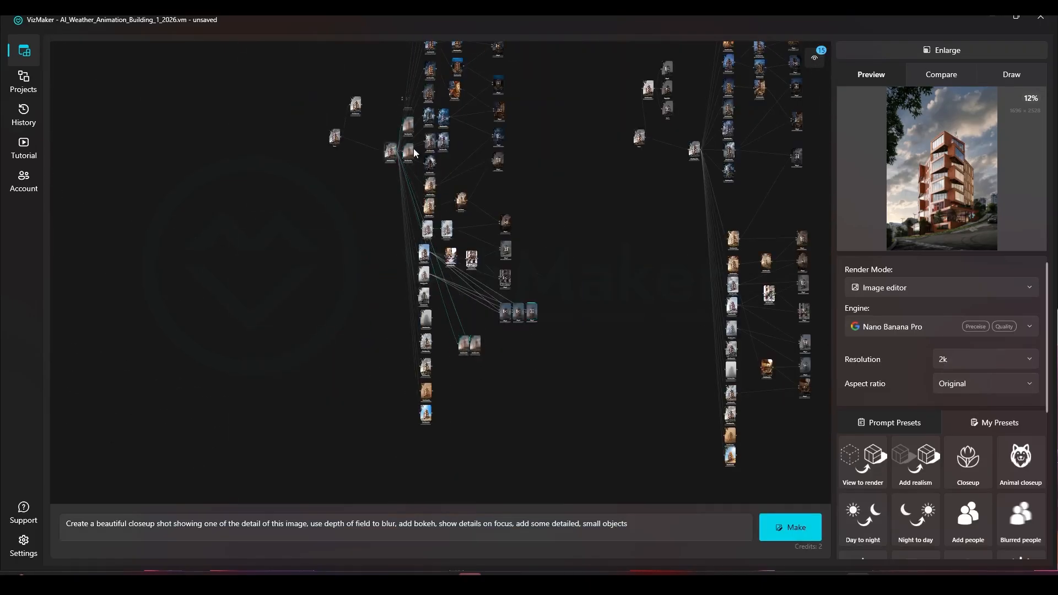
pyautogui.moveTo(410, 131); pyautogui.dragTo(499, 355)
pyautogui.scroll(8, 502, 356)
pyautogui.moveTo(237, 270); pyautogui.dragTo(175, 178)
pyautogui.moveTo(325, 266); pyautogui.dragTo(381, 290)
pyautogui.moveTo(502, 363); pyautogui.dragTo(441, 278)
pyautogui.moveTo(581, 372); pyautogui.dragTo(515, 272)
pyautogui.keyDown('ctrl'); pyautogui.click(321, 269); pyautogui.keyUp('ctrl')
pyautogui.moveTo(322, 268); pyautogui.dragTo(240, 243)
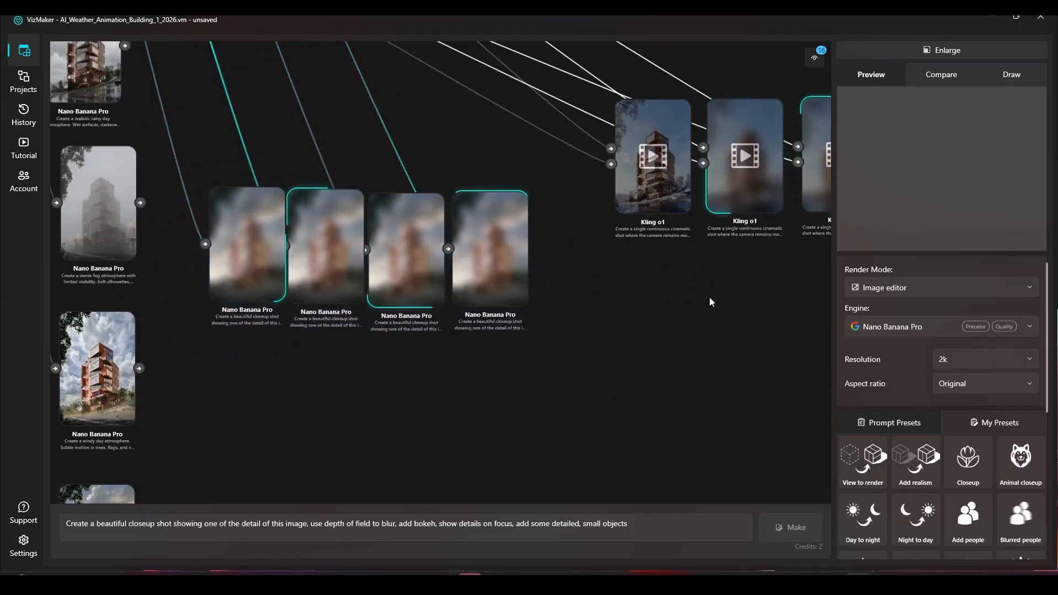
# Review the first winter-to-fog Kling o1 video in the enlarged preview, replaying it once
pyautogui.moveTo(709, 303); pyautogui.dragTo(468, 422)
pyautogui.click(408, 299)
pyautogui.scroll(6, 420, 291)
pyautogui.moveTo(425, 287); pyautogui.dragTo(449, 341)
pyautogui.scroll(-3, 474, 325)
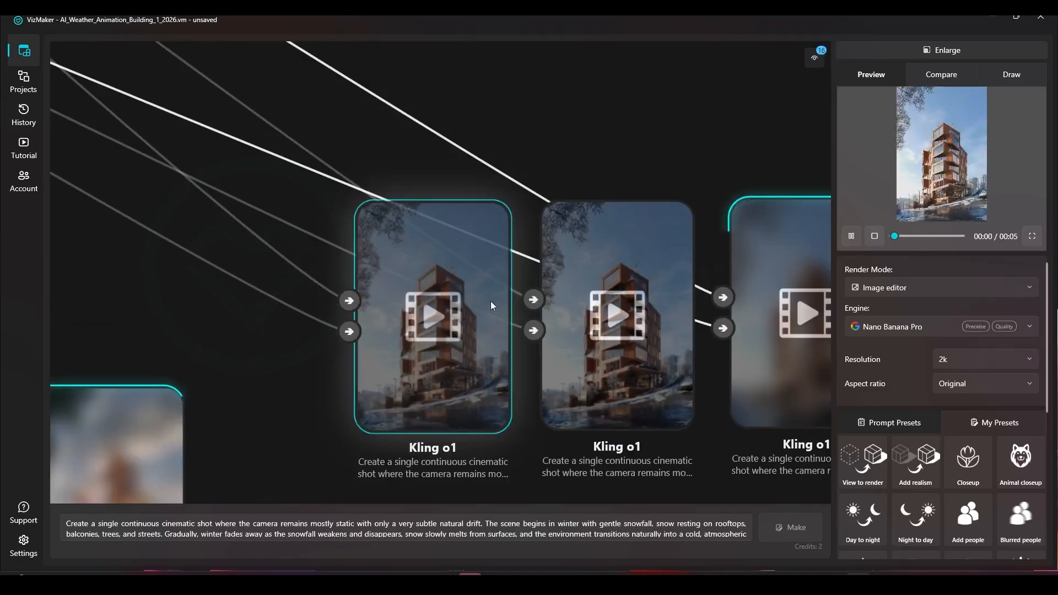
pyautogui.scroll(-3, 474, 303)
pyautogui.scroll(3, 452, 314)
pyautogui.click(929, 50)
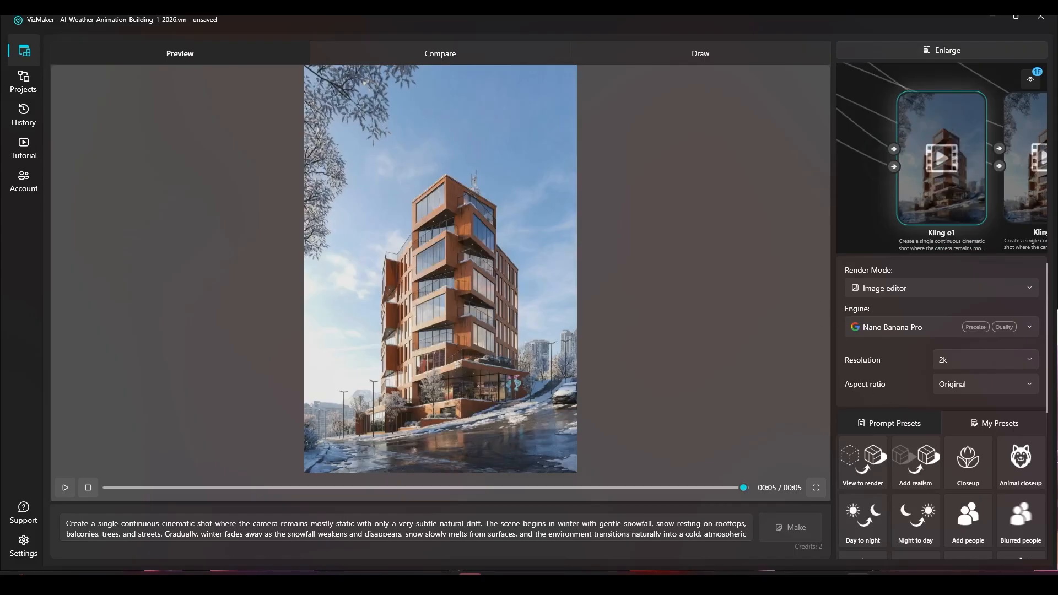
pyautogui.click(65, 488)
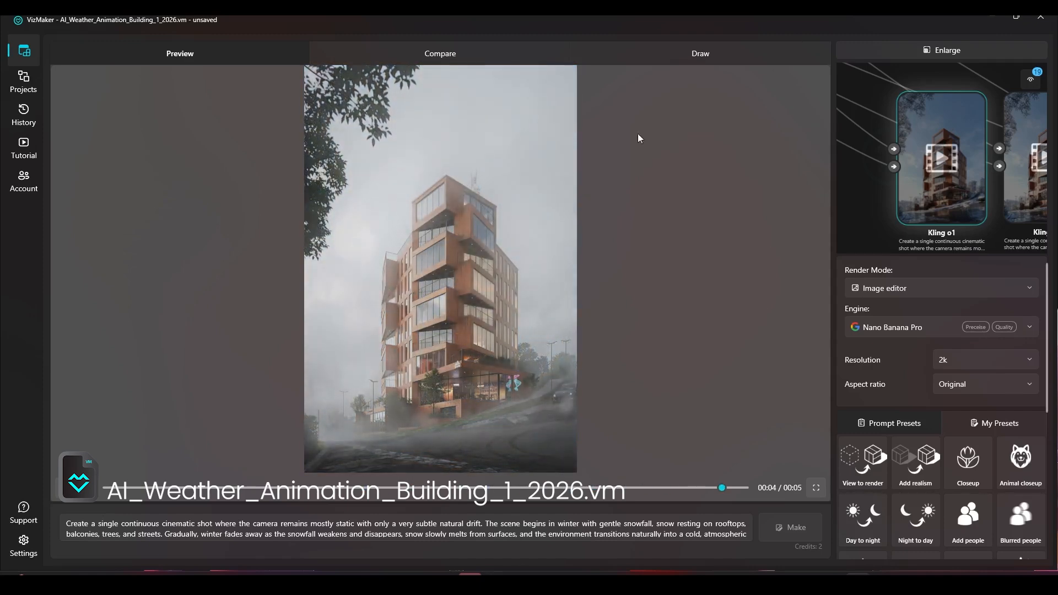
pyautogui.click(900, 50)
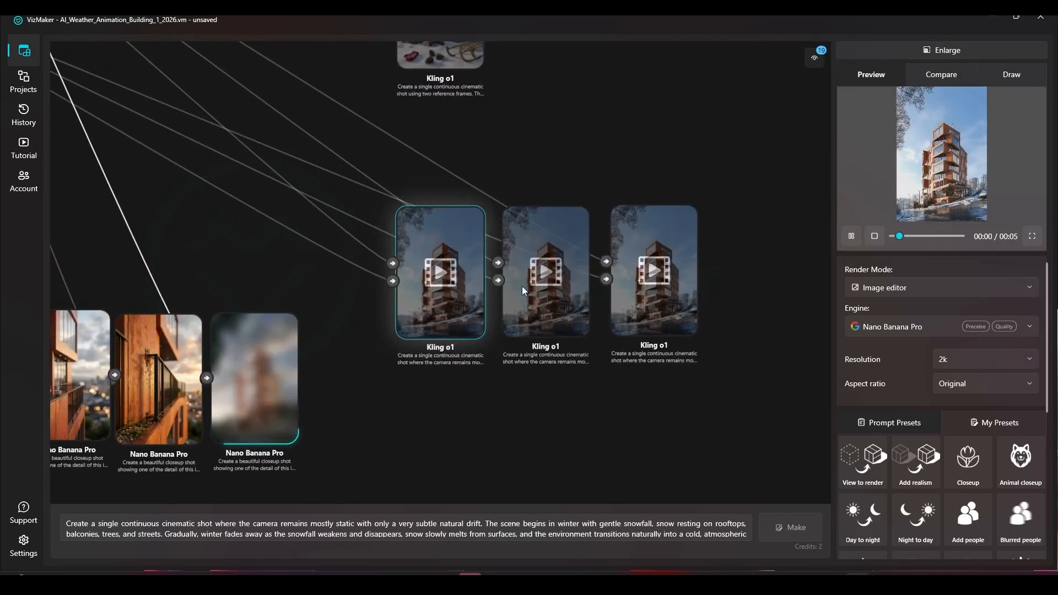
# Review the second and third winter-to-fog Kling o1 videos in the enlarged preview
pyautogui.click(938, 54)
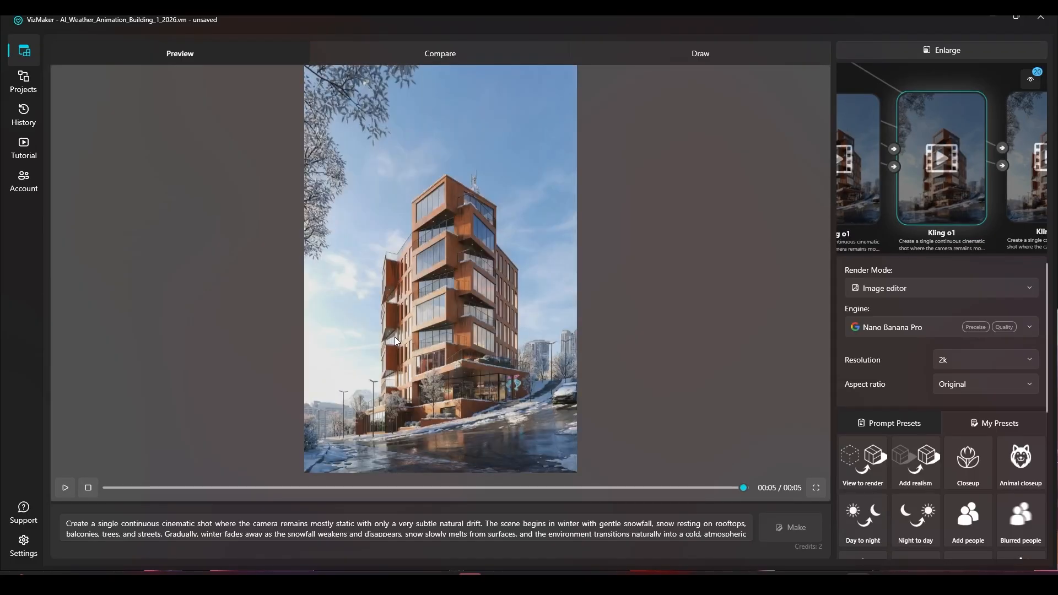
pyautogui.click(995, 55)
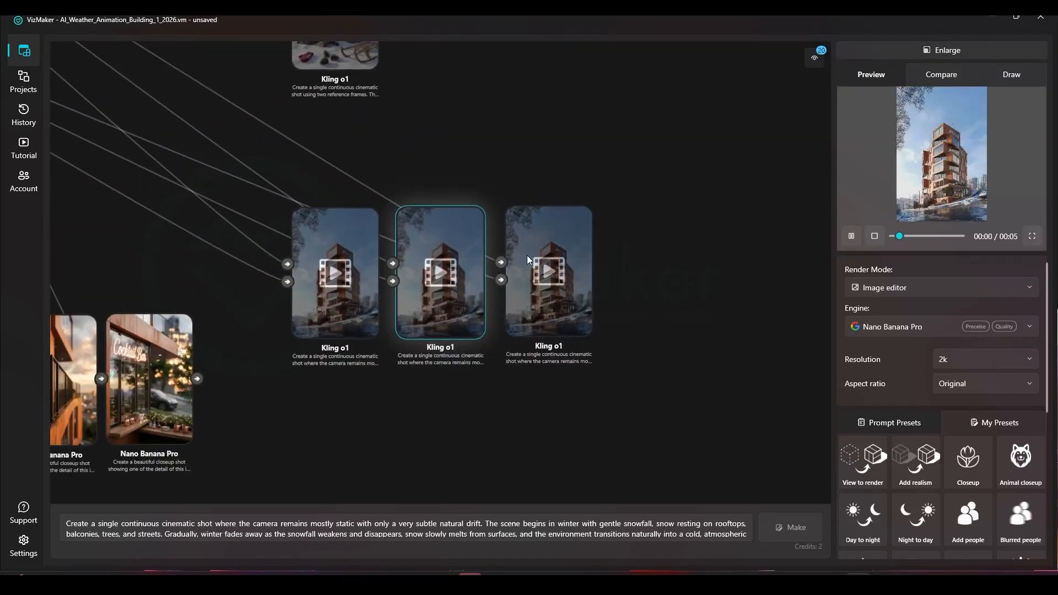
pyautogui.click(928, 52)
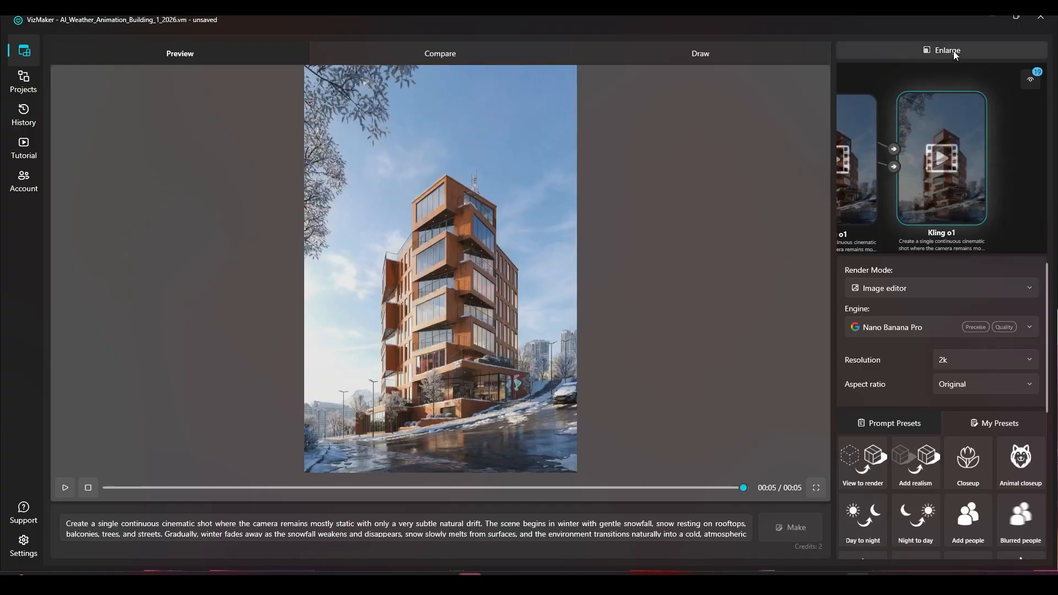
pyautogui.click(953, 51)
# Delete the second and third winter-to-fog videos and move the first one slightly upward
pyautogui.moveTo(645, 325); pyautogui.dragTo(485, 345)
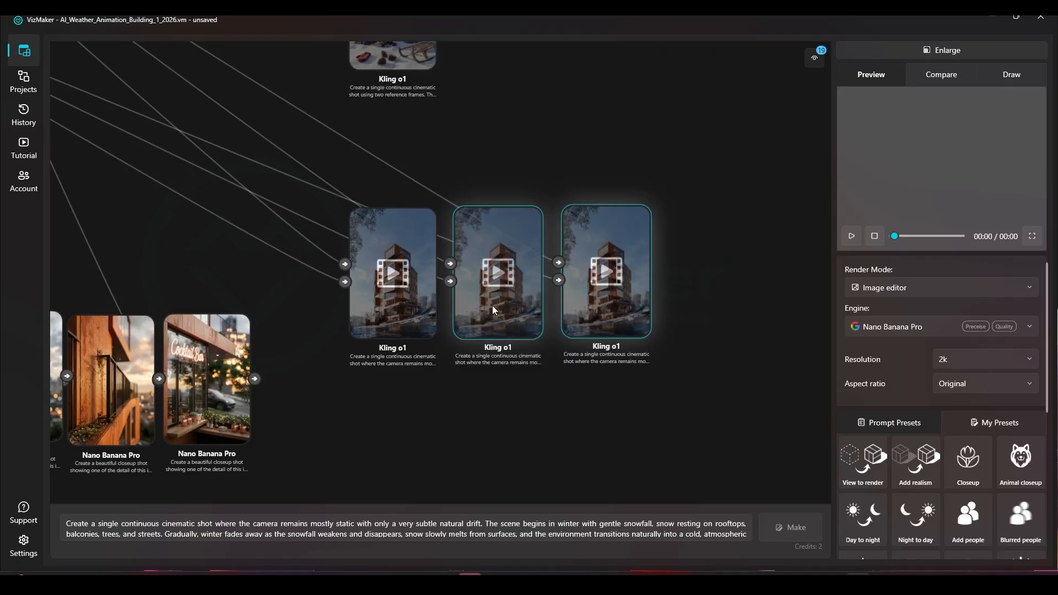
pyautogui.moveTo(381, 311); pyautogui.dragTo(394, 257)
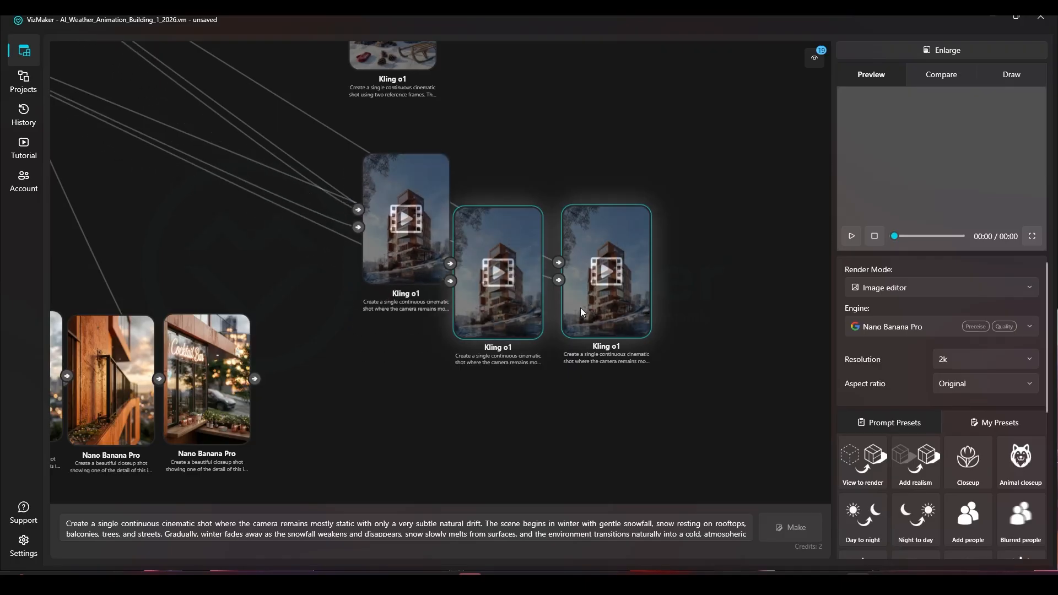
pyautogui.press('Delete')
# Examine the four generated closeups, previewing the balcony railing and the "Cocktail Bar" images
pyautogui.moveTo(340, 387); pyautogui.dragTo(646, 310)
pyautogui.scroll(6, 481, 340)
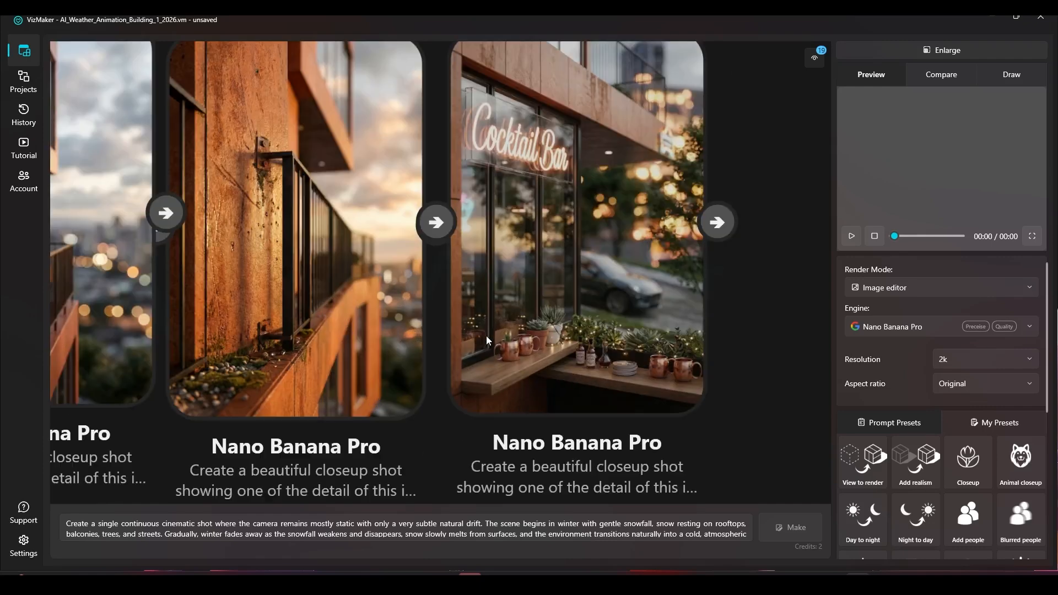
pyautogui.scroll(-4, 528, 345)
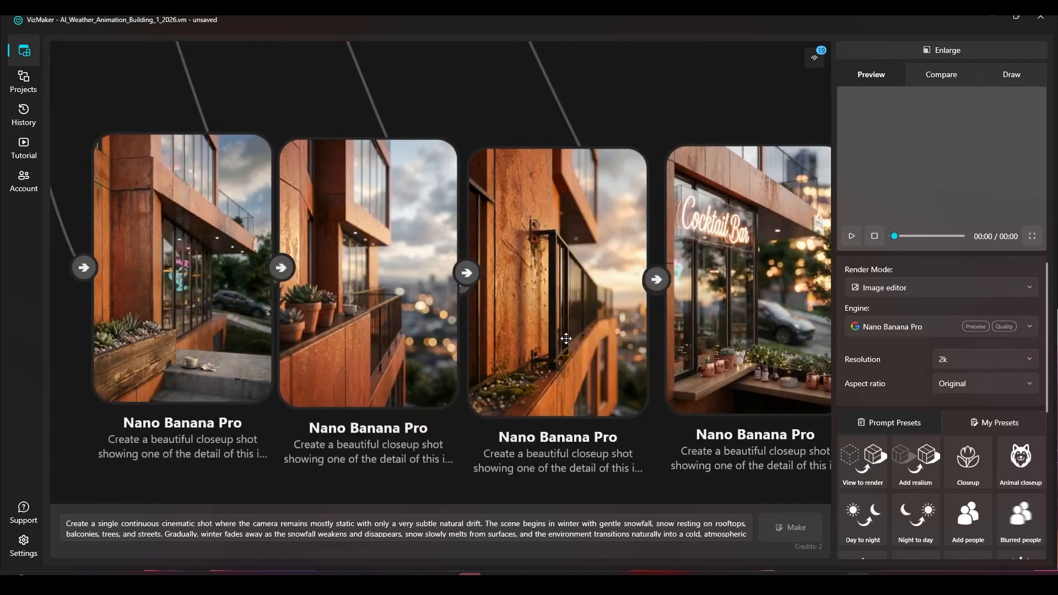
pyautogui.click(511, 336)
pyautogui.scroll(6, 408, 309)
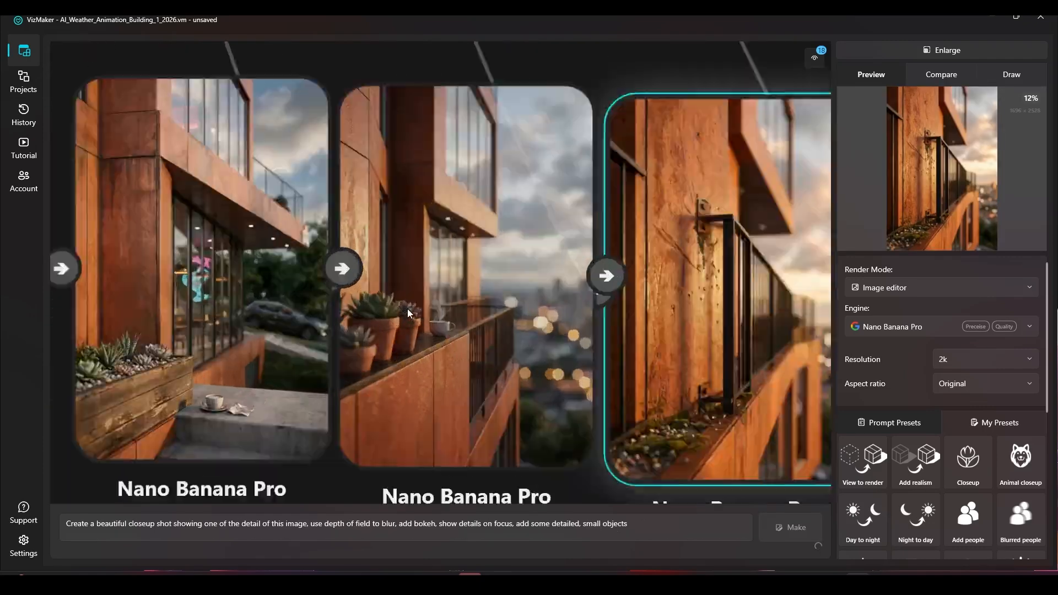
pyautogui.scroll(-3, 565, 310)
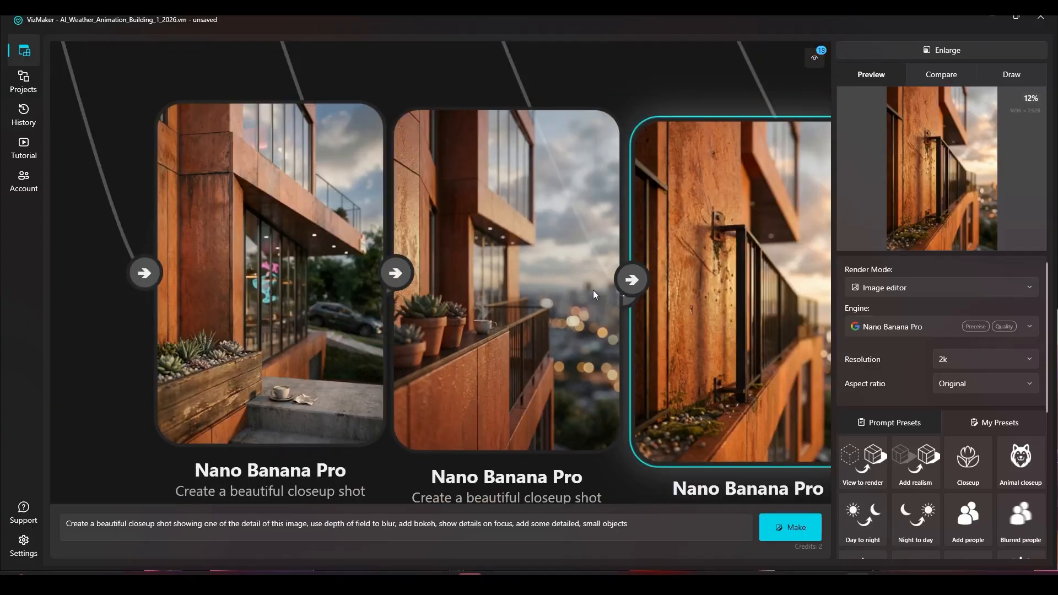
pyautogui.scroll(-4, 664, 302)
pyautogui.scroll(2, 594, 306)
pyautogui.moveTo(638, 307); pyautogui.dragTo(311, 305)
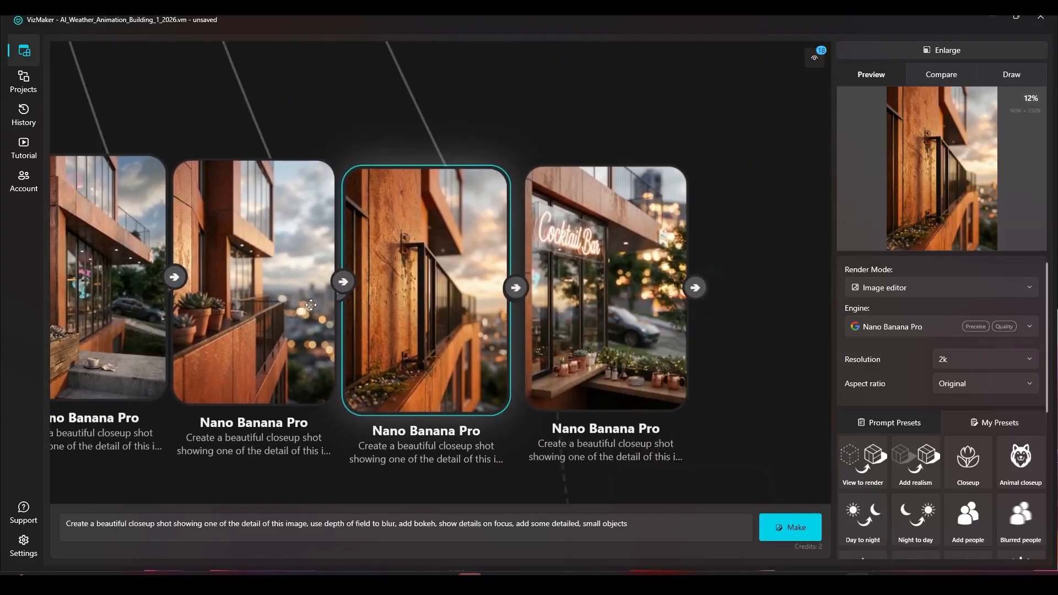
pyautogui.click(608, 307)
pyautogui.scroll(-2, 595, 305)
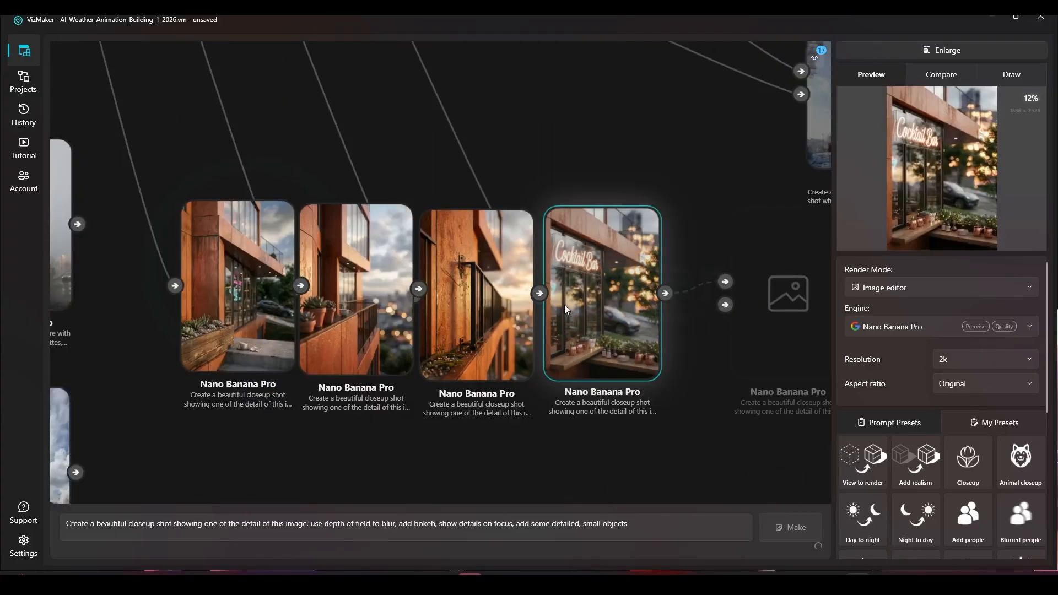
# Stack the three other closeups in a compact group and set the "Cocktail Bar" closeup apart beside them
pyautogui.moveTo(489, 452); pyautogui.dragTo(261, 295)
pyautogui.moveTo(263, 295); pyautogui.dragTo(354, 444)
pyautogui.scroll(-2, 242, 216)
pyautogui.click(389, 414)
pyautogui.moveTo(203, 295); pyautogui.dragTo(309, 363)
pyautogui.moveTo(446, 416); pyautogui.dragTo(359, 310)
pyautogui.moveTo(373, 308); pyautogui.dragTo(306, 278)
pyautogui.moveTo(513, 282); pyautogui.dragTo(506, 255)
pyautogui.moveTo(460, 302); pyautogui.dragTo(440, 320)
# Examine the example tree's winter-to-fog video, its fog image and the café terrace closeup with its prompt
pyautogui.scroll(-5, 433, 324)
pyautogui.moveTo(544, 309); pyautogui.dragTo(223, 306)
pyautogui.scroll(-3, 470, 243)
pyautogui.scroll(6, 484, 226)
pyautogui.scroll(5, 540, 192)
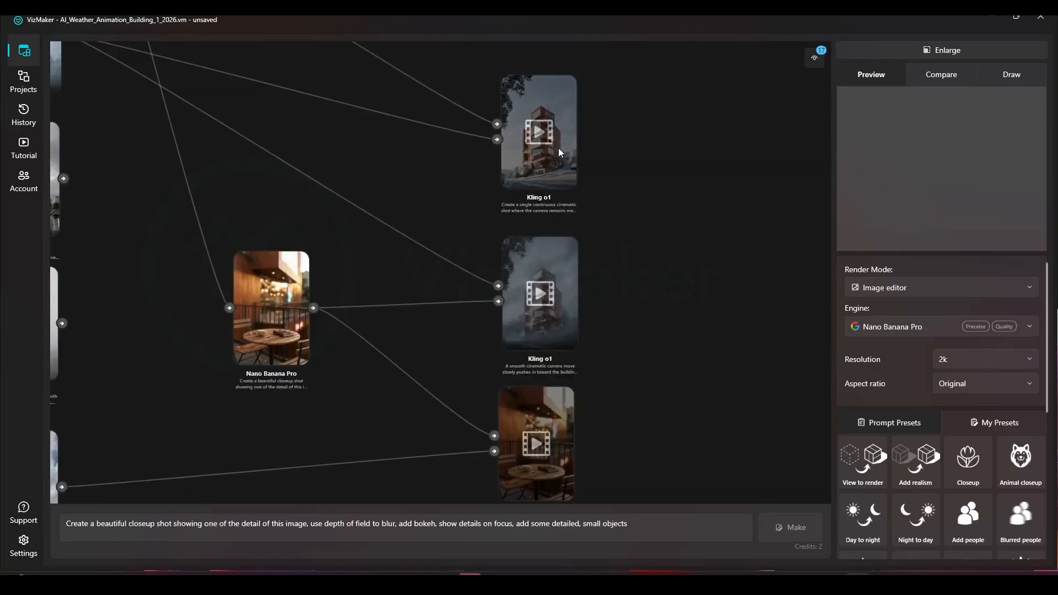
pyautogui.click(559, 152)
pyautogui.moveTo(427, 174); pyautogui.dragTo(678, 442)
pyautogui.moveTo(345, 316); pyautogui.dragTo(259, 140)
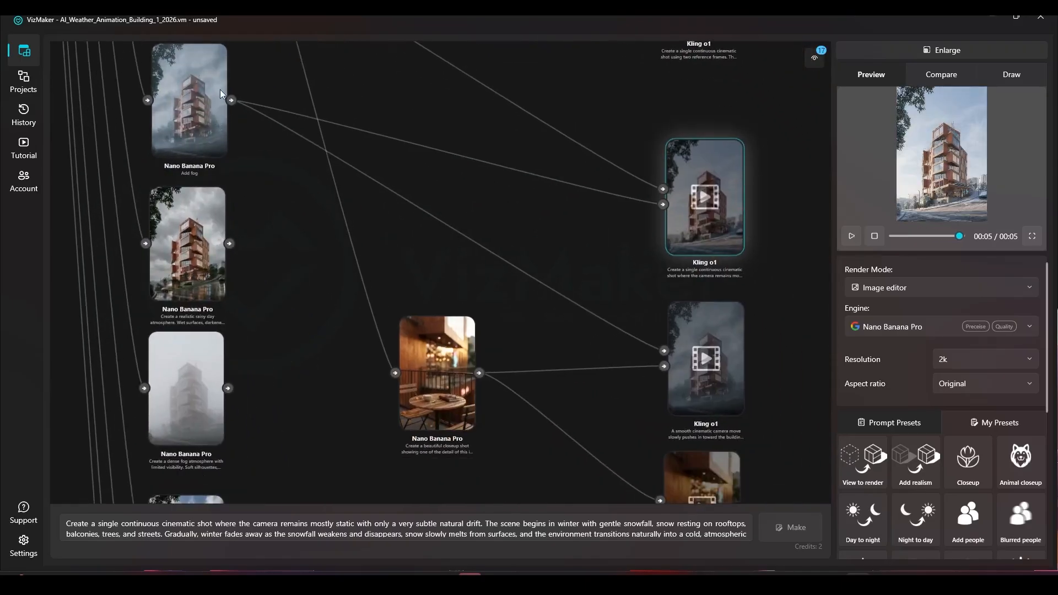
pyautogui.scroll(6, 463, 430)
pyautogui.moveTo(488, 441); pyautogui.dragTo(487, 370)
pyautogui.scroll(-2, 487, 371)
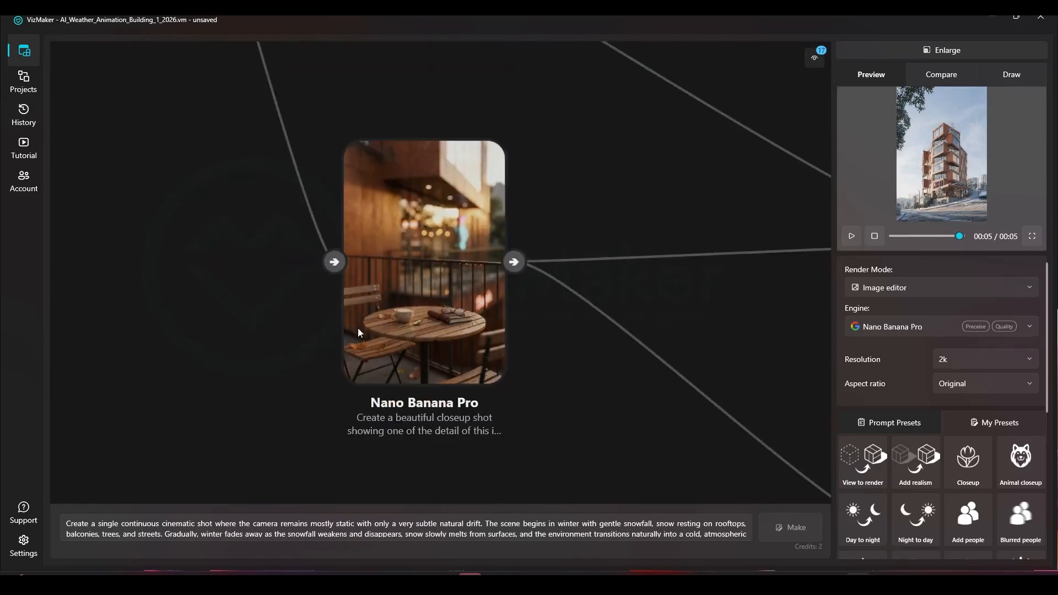
pyautogui.click(393, 280)
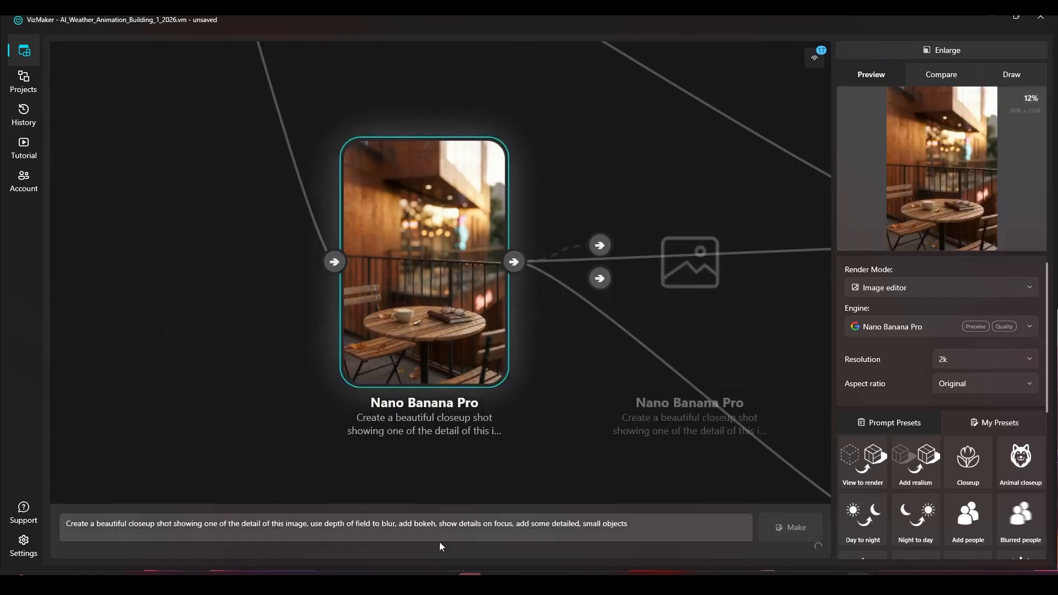
pyautogui.tripleClick(423, 514)
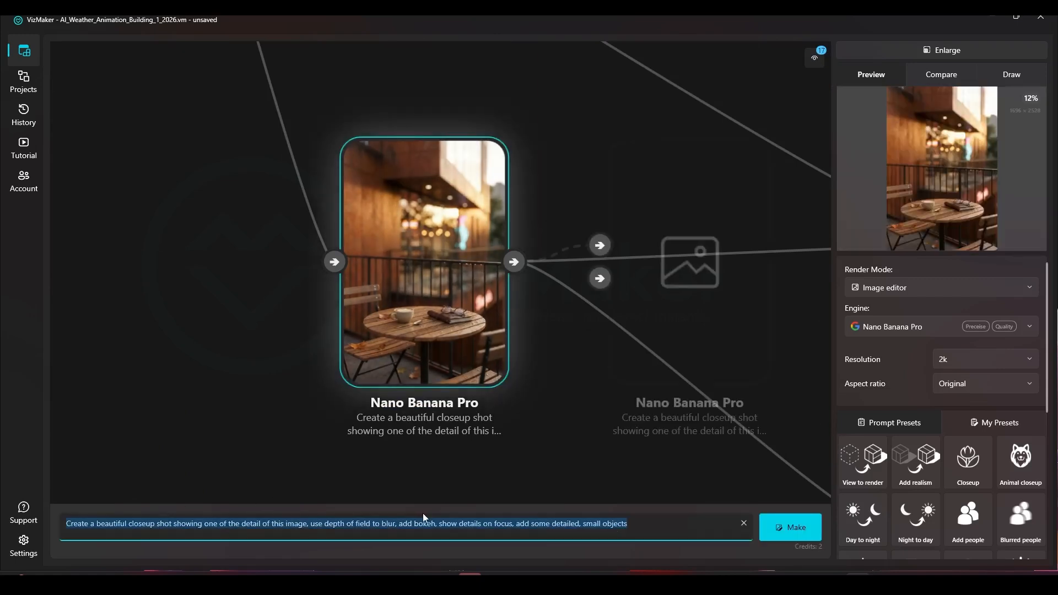
pyautogui.click(699, 434)
# Locate the "Add fog" building image in the working tree and preview it
pyautogui.scroll(-9, 702, 434)
pyautogui.moveTo(475, 358); pyautogui.dragTo(711, 300)
pyautogui.moveTo(214, 207); pyautogui.dragTo(269, 232)
pyautogui.moveTo(218, 186); pyautogui.dragTo(254, 220)
pyautogui.scroll(5, 133, 160)
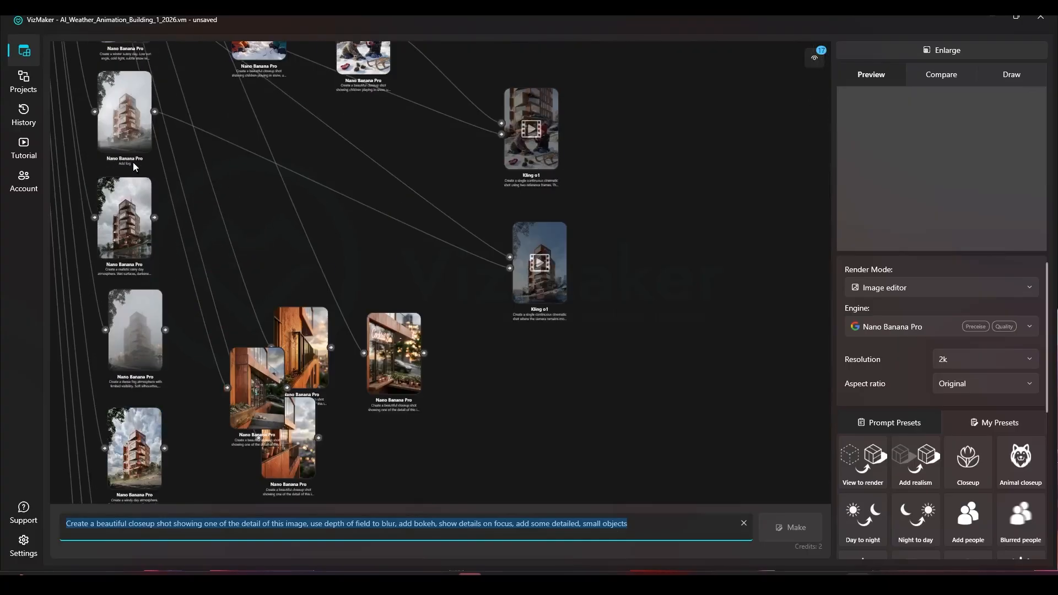
pyautogui.moveTo(178, 192); pyautogui.dragTo(273, 257)
pyautogui.click(235, 194)
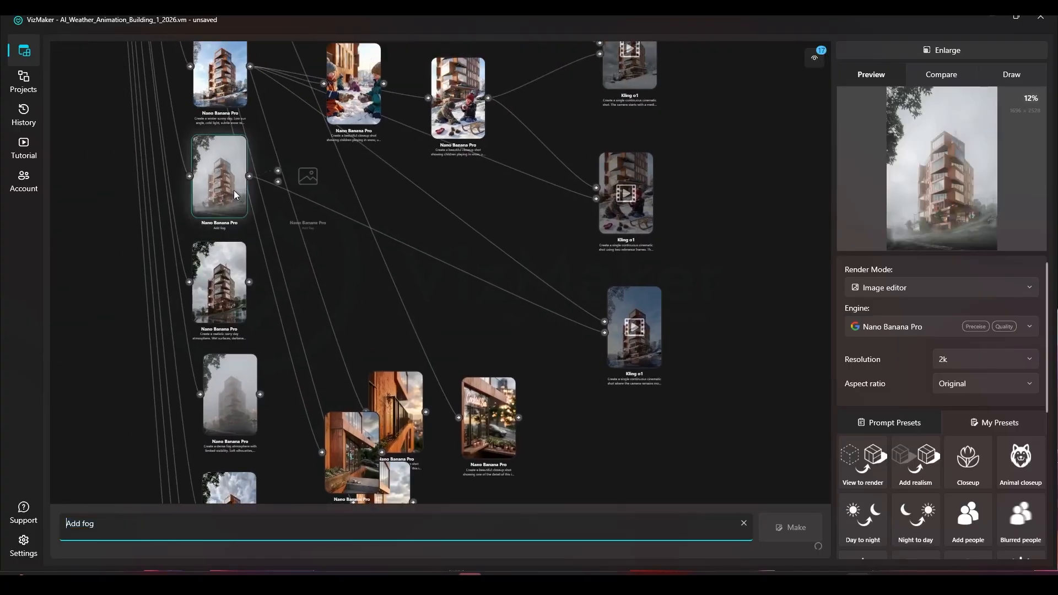
# Select the example tree's fog-to-closeup Kling o1 video, watch it and copy its full camera push-in prompt
pyautogui.scroll(-10, 263, 230)
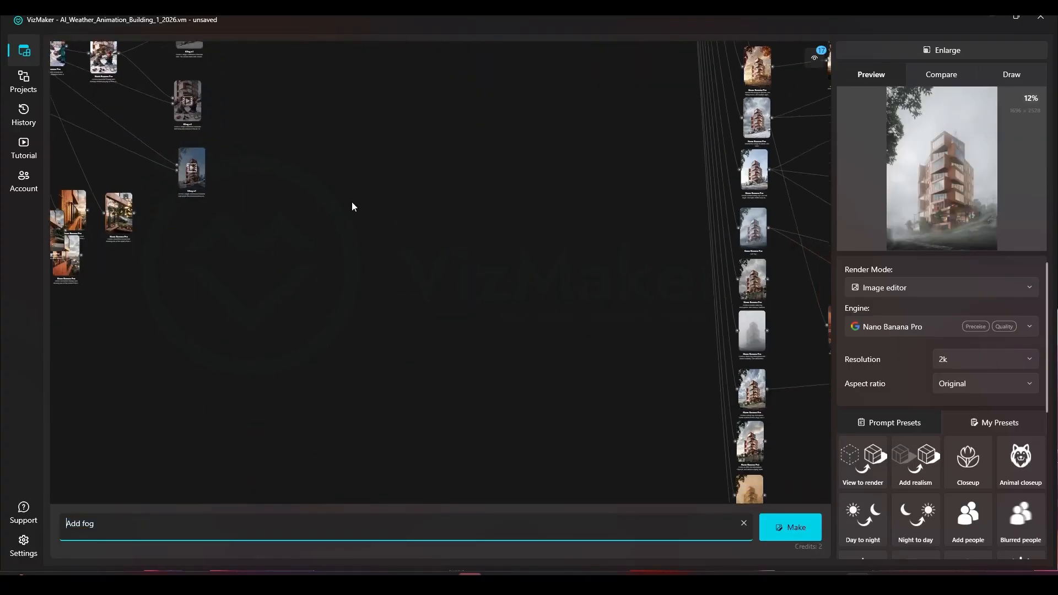
pyautogui.scroll(10, 542, 247)
pyautogui.click(542, 246)
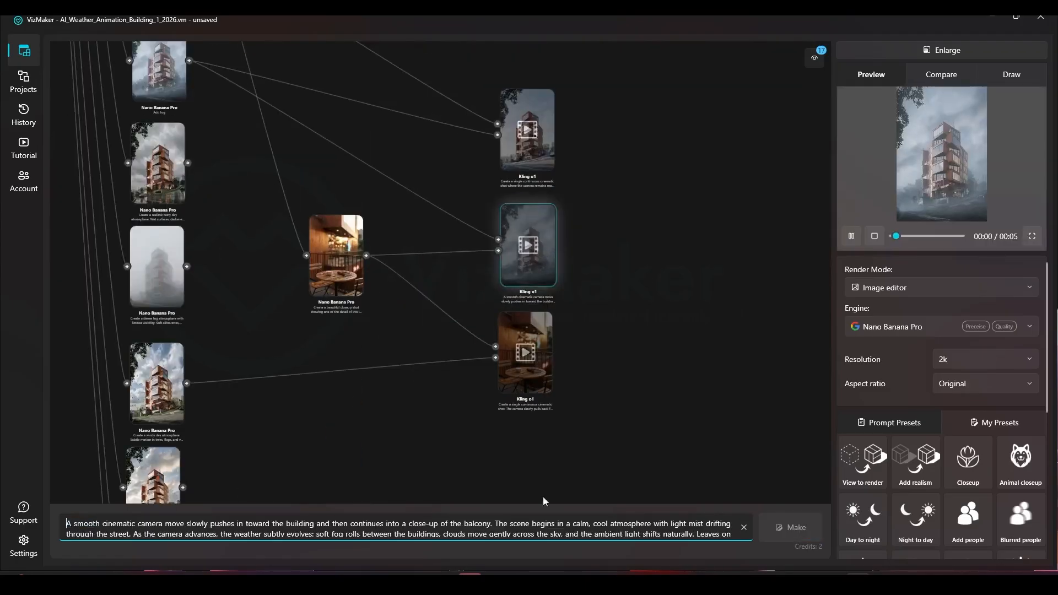
pyautogui.hotkey('ctrl', 'a')
pyautogui.scroll(5, 565, 163)
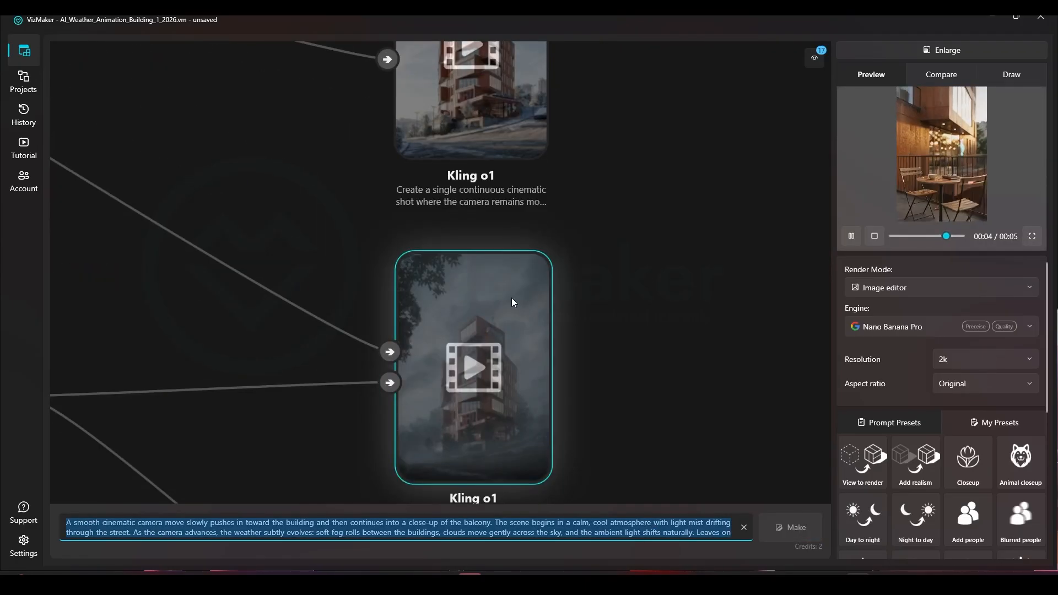
pyautogui.scroll(-10, 511, 298)
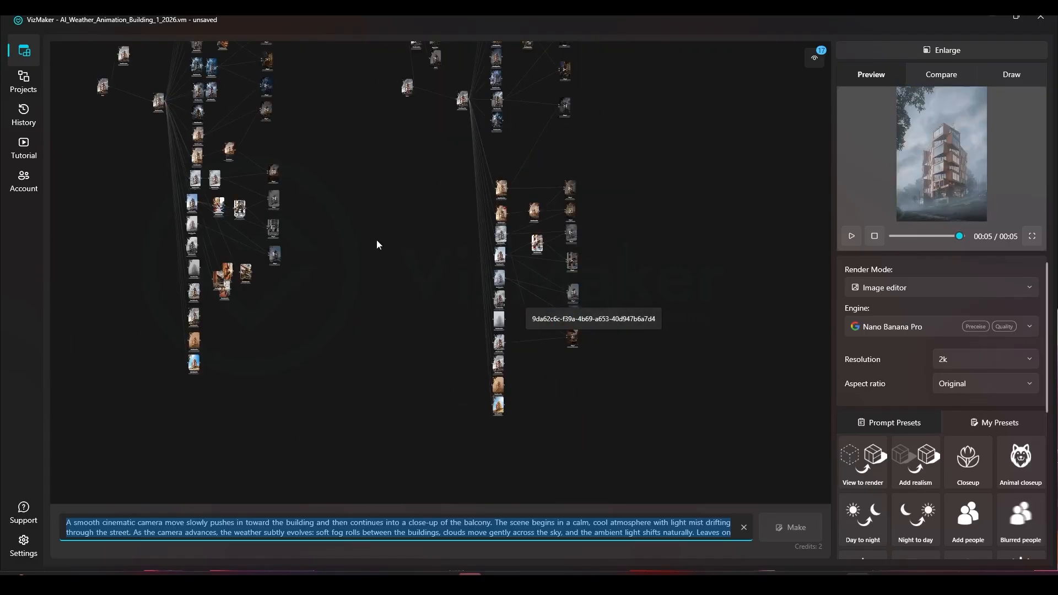
# Select the "Add fog" building image, place its pending output below the winter-to-fog video, and set it to Video creator with Kling o1
pyautogui.scroll(3, 209, 175)
pyautogui.scroll(5, 262, 285)
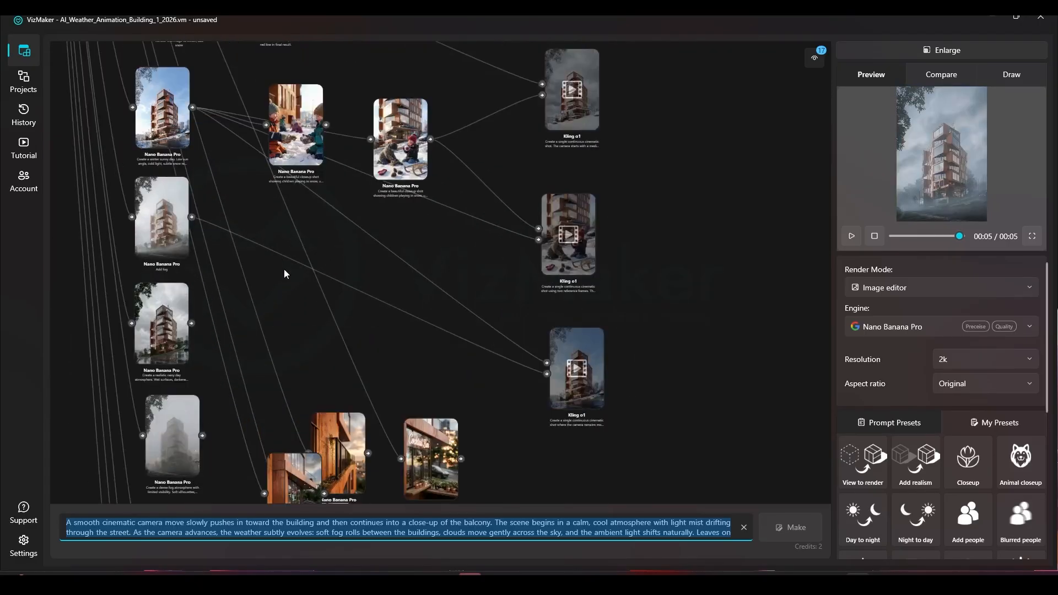
pyautogui.click(167, 161)
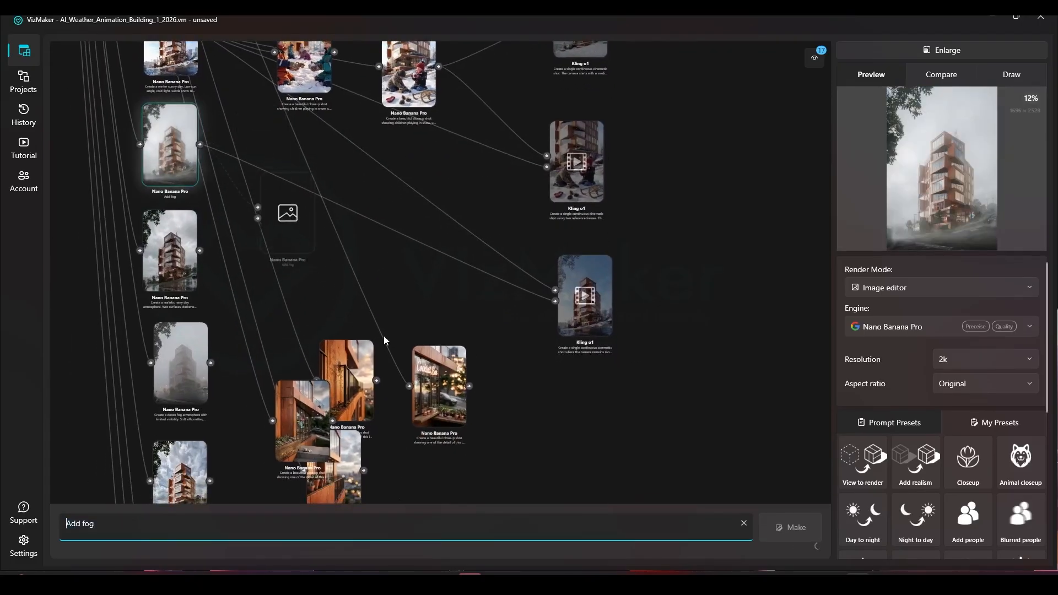
pyautogui.moveTo(434, 343); pyautogui.dragTo(594, 385)
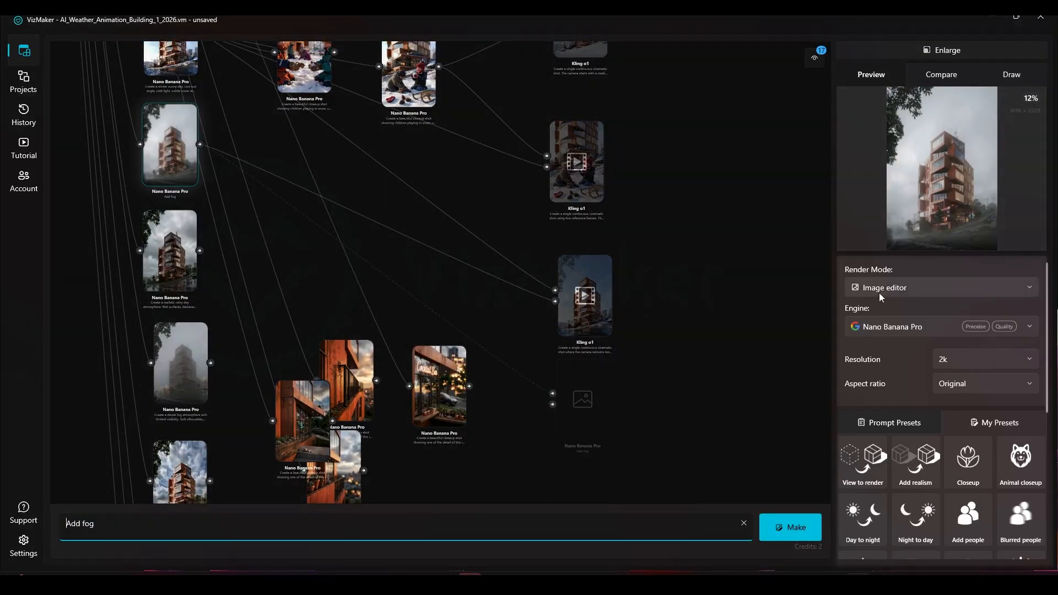
pyautogui.click(878, 292)
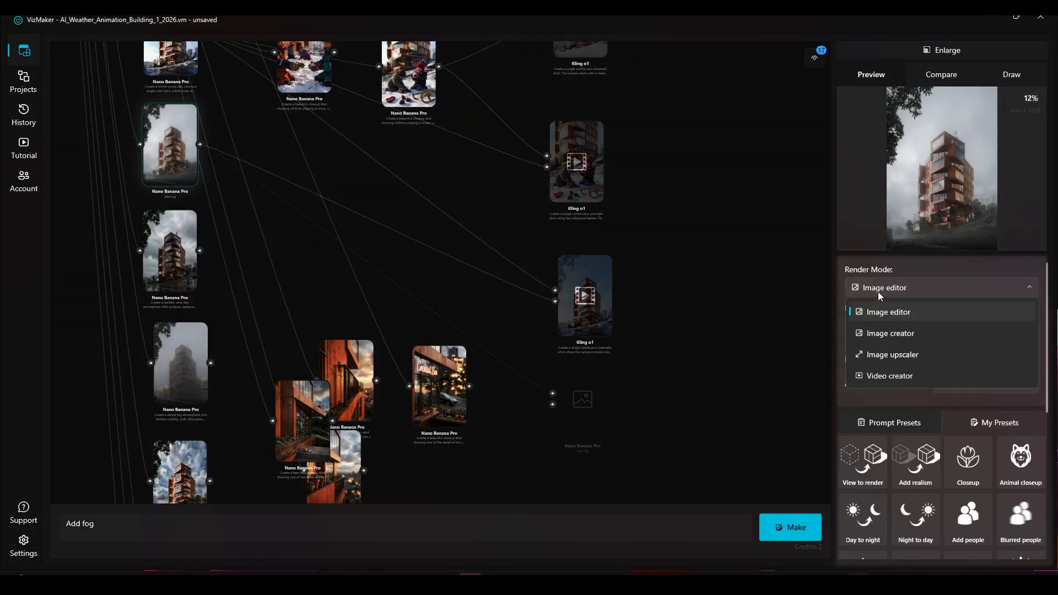
pyautogui.click(879, 375)
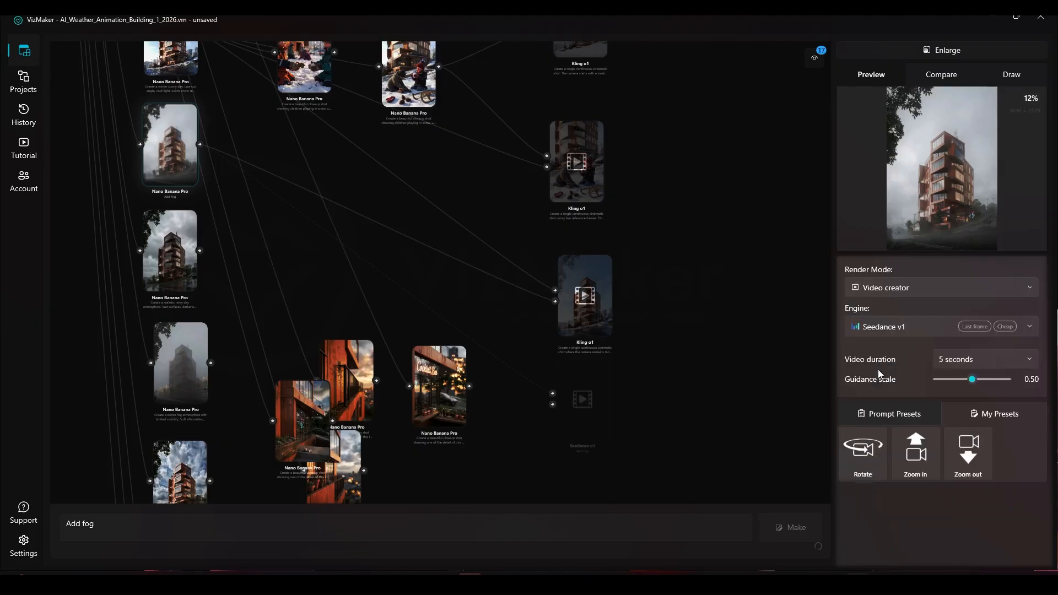
pyautogui.click(913, 319)
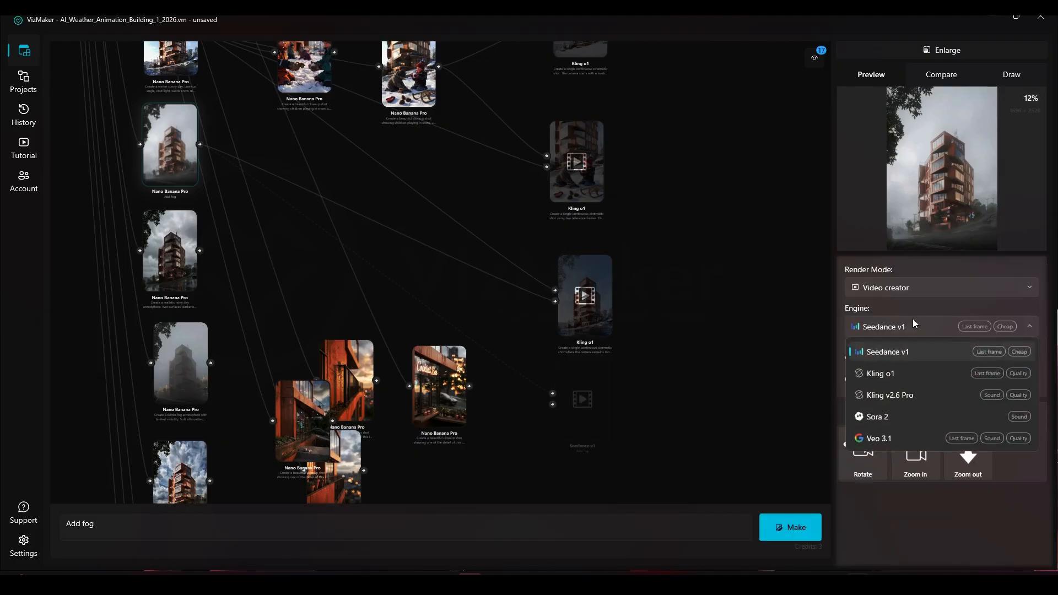
pyautogui.click(899, 373)
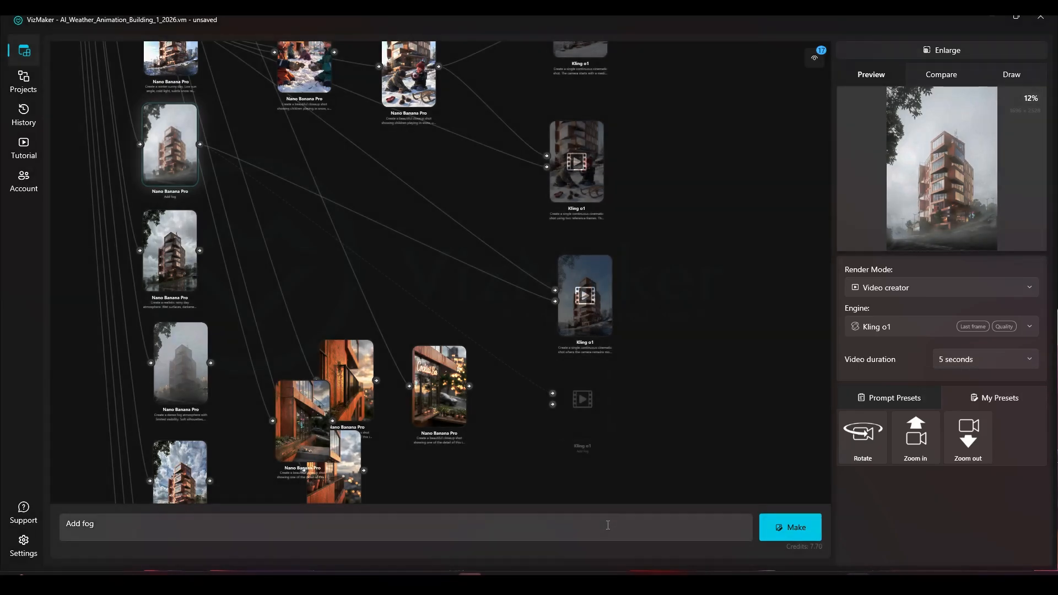
# Replace the prompt with the copied camera push-in text, read through it and generate the video from the fog image alone
pyautogui.click(607, 525)
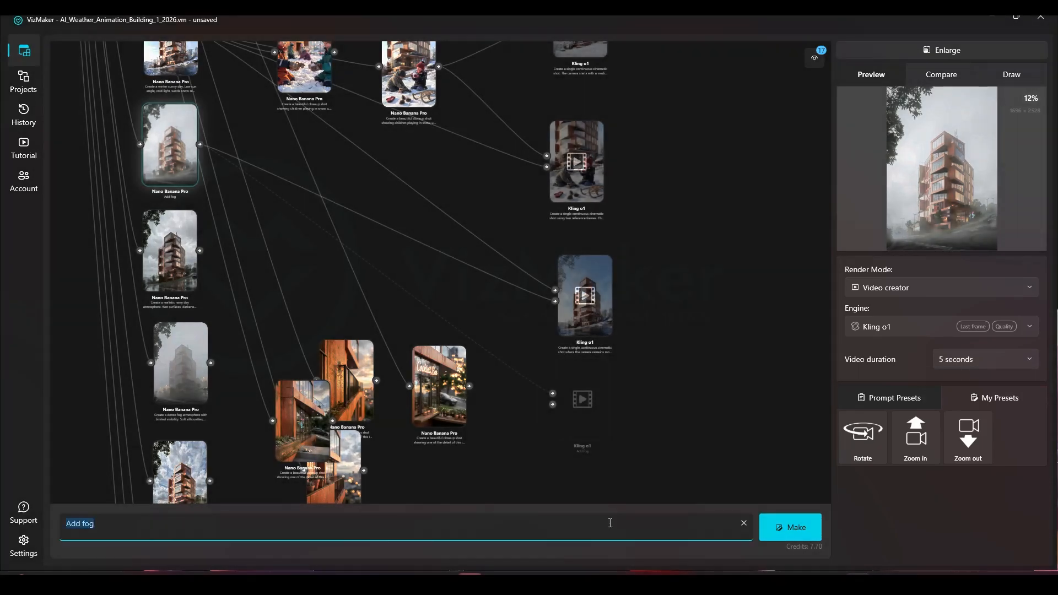
pyautogui.hotkey('ctrl', 'v')
pyautogui.scroll(3, 194, 530)
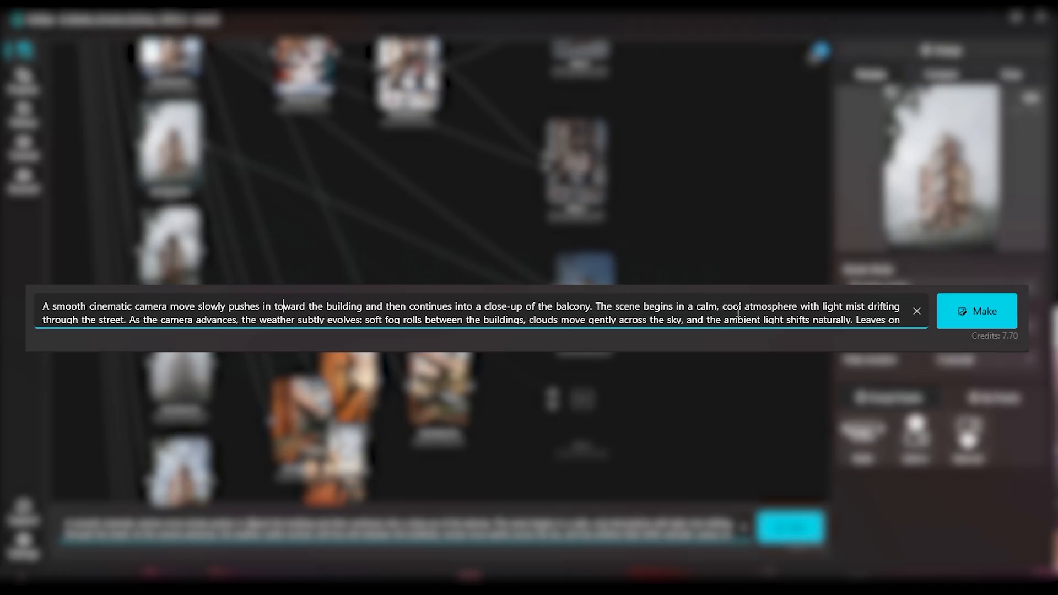
pyautogui.moveTo(178, 317); pyautogui.dragTo(325, 319)
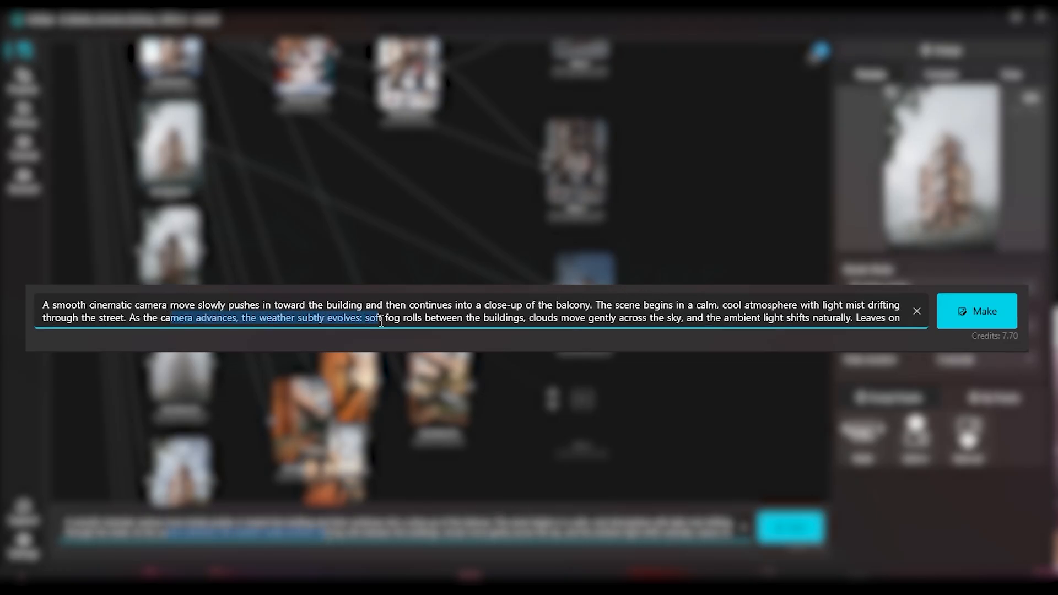
pyautogui.moveTo(421, 321); pyautogui.dragTo(640, 316)
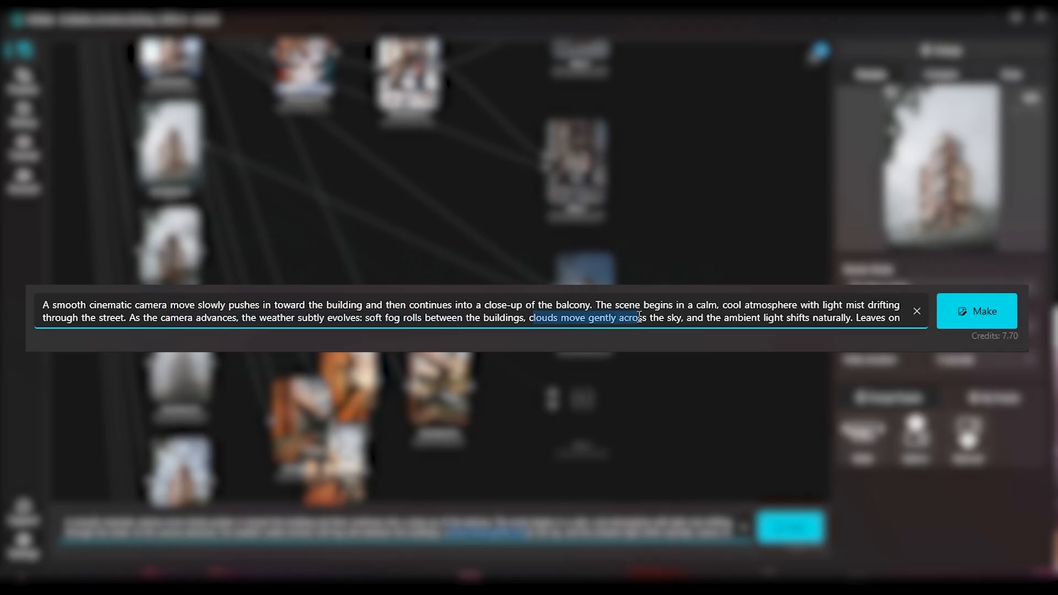
pyautogui.scroll(-1, 756, 307)
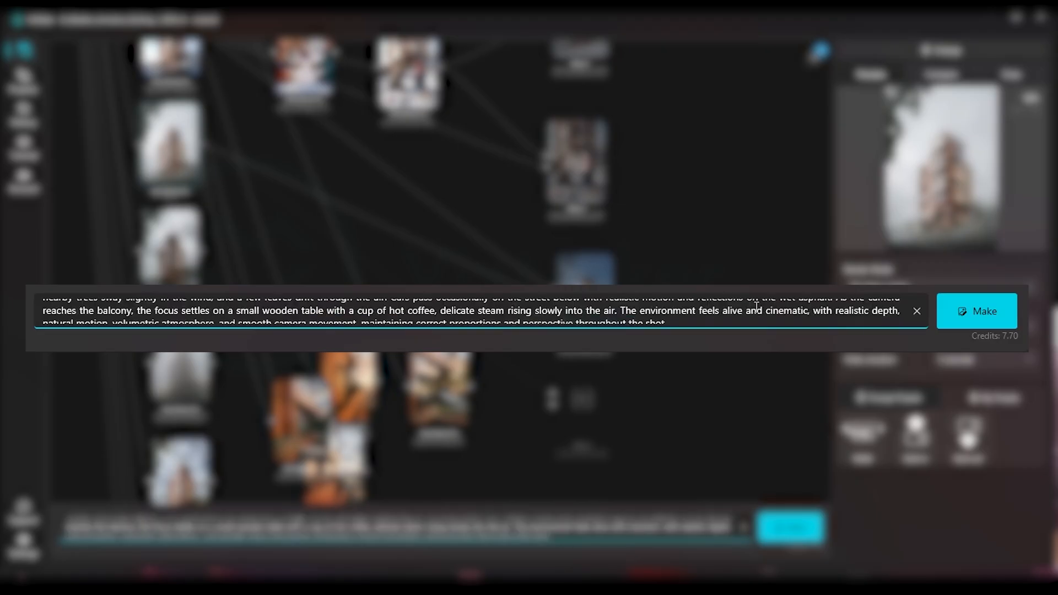
pyautogui.moveTo(190, 304); pyautogui.dragTo(573, 325)
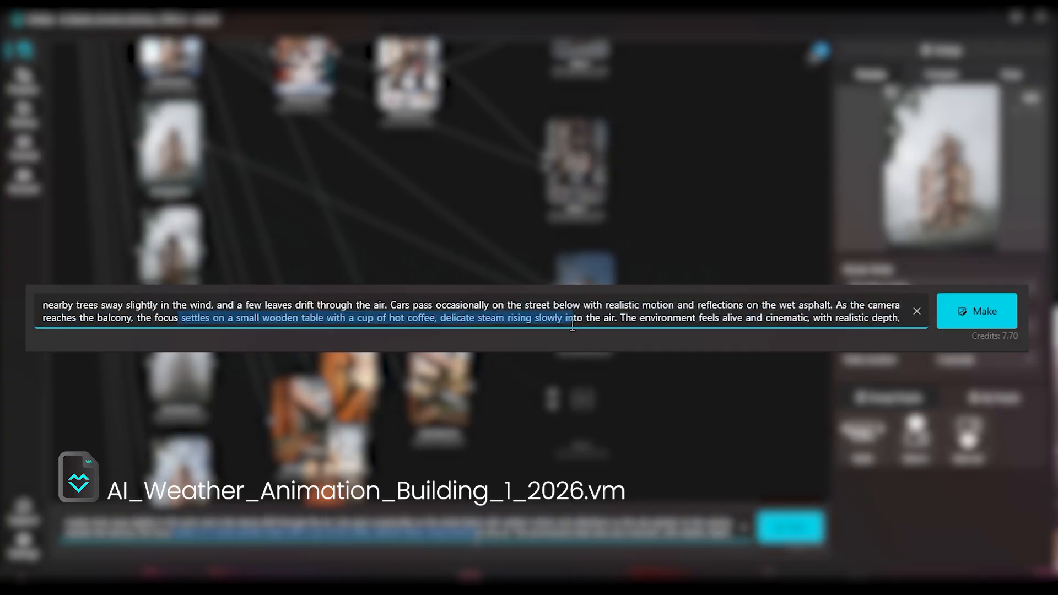
pyautogui.click(987, 315)
# Delete the Kling o1 video being generated from the fog image without a closeup link
pyautogui.scroll(-5, 523, 324)
pyautogui.scroll(2, 483, 306)
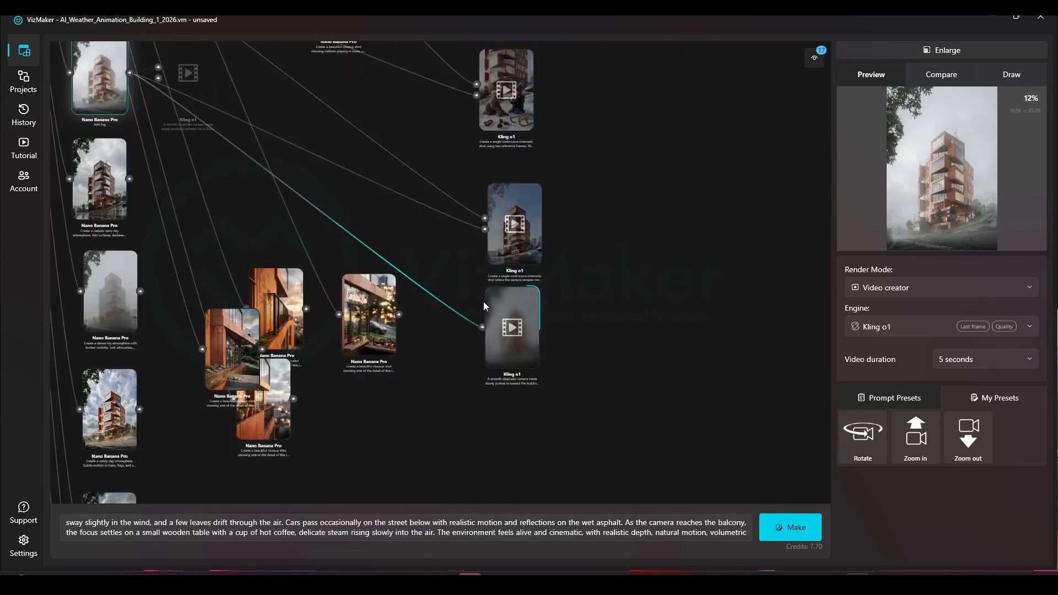
pyautogui.click(491, 326)
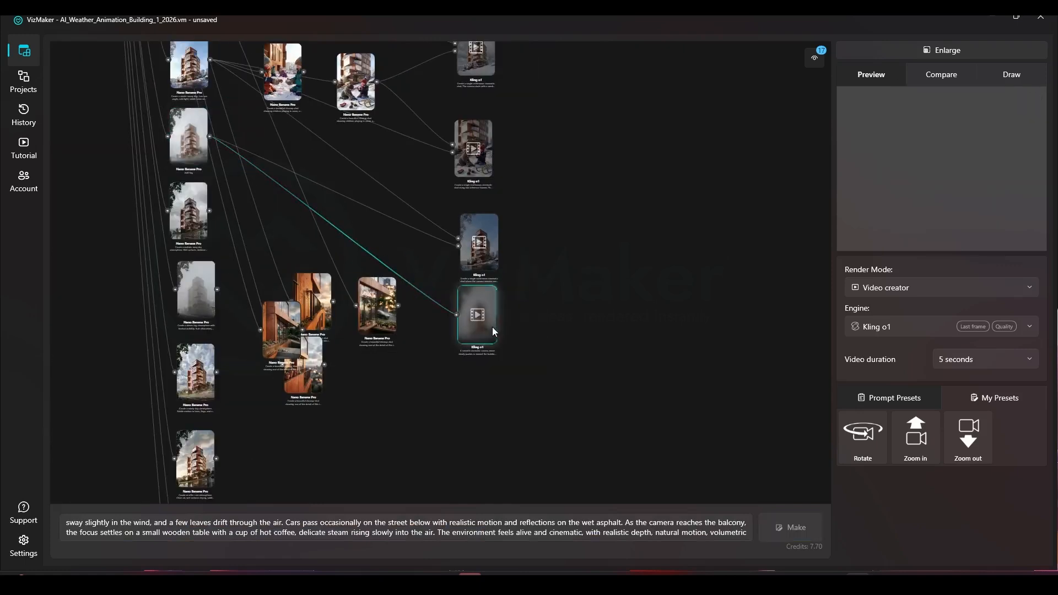
pyautogui.press('Delete')
pyautogui.click(189, 140)
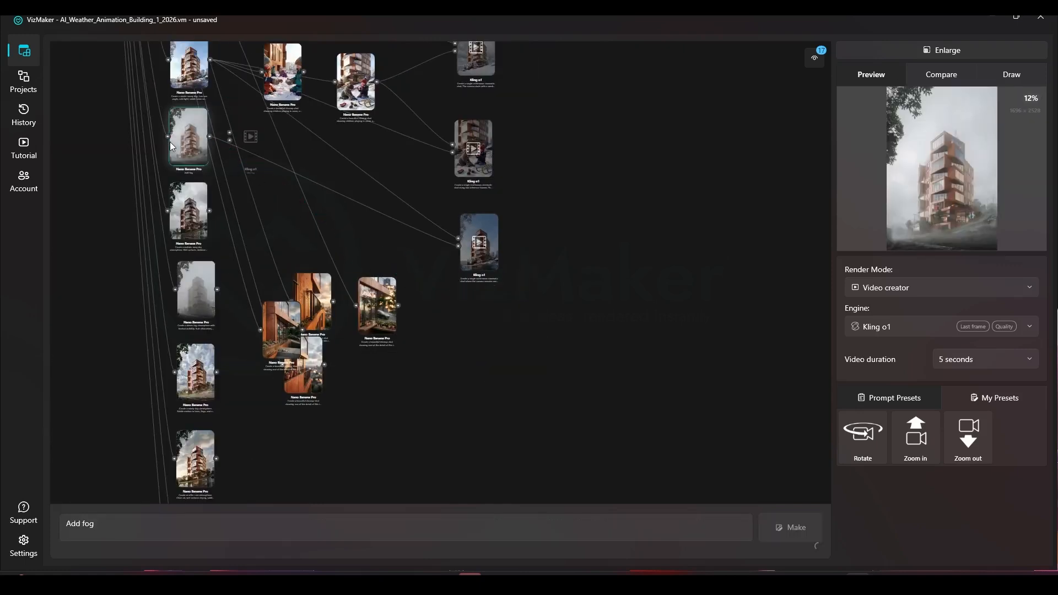
pyautogui.moveTo(266, 153); pyautogui.dragTo(445, 305)
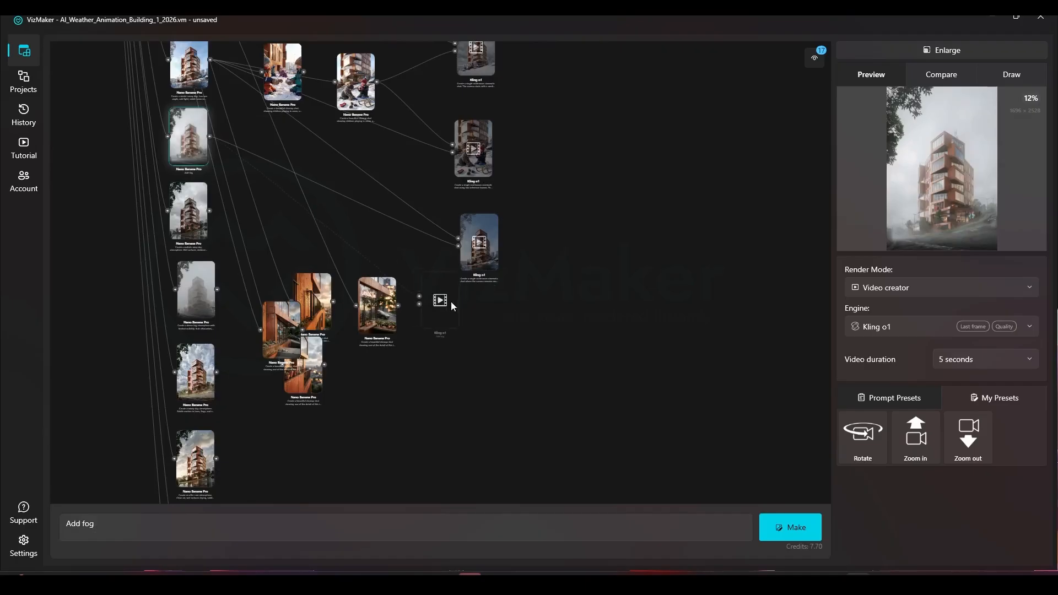
pyautogui.click(389, 306)
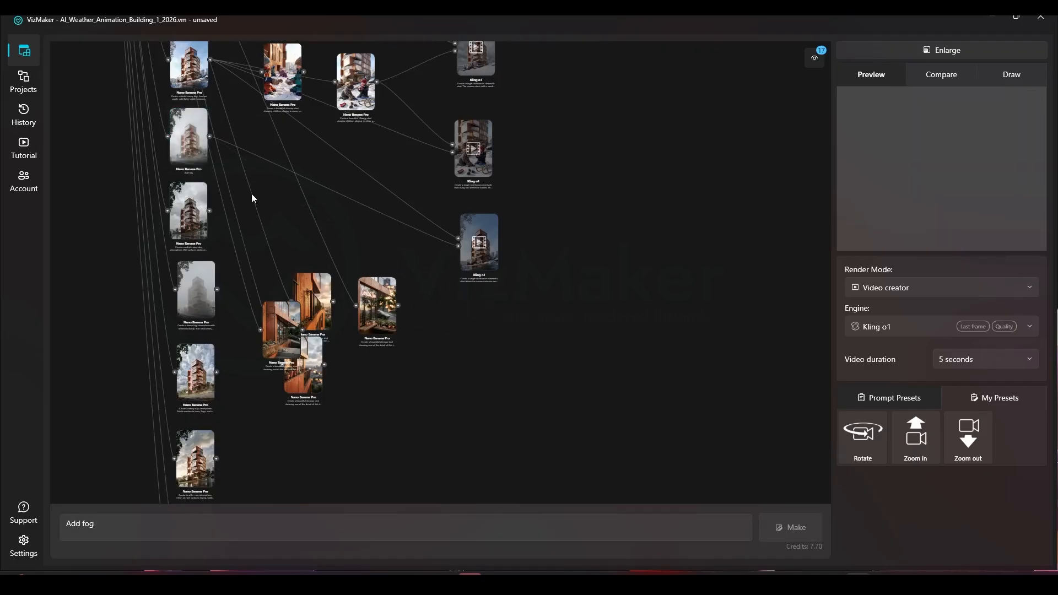
# Select the fog image, place its pending Kling o1 video beside the "Cocktail Bar" closeup and link the closeup as its second input
pyautogui.click(189, 128)
pyautogui.moveTo(248, 135); pyautogui.dragTo(435, 295)
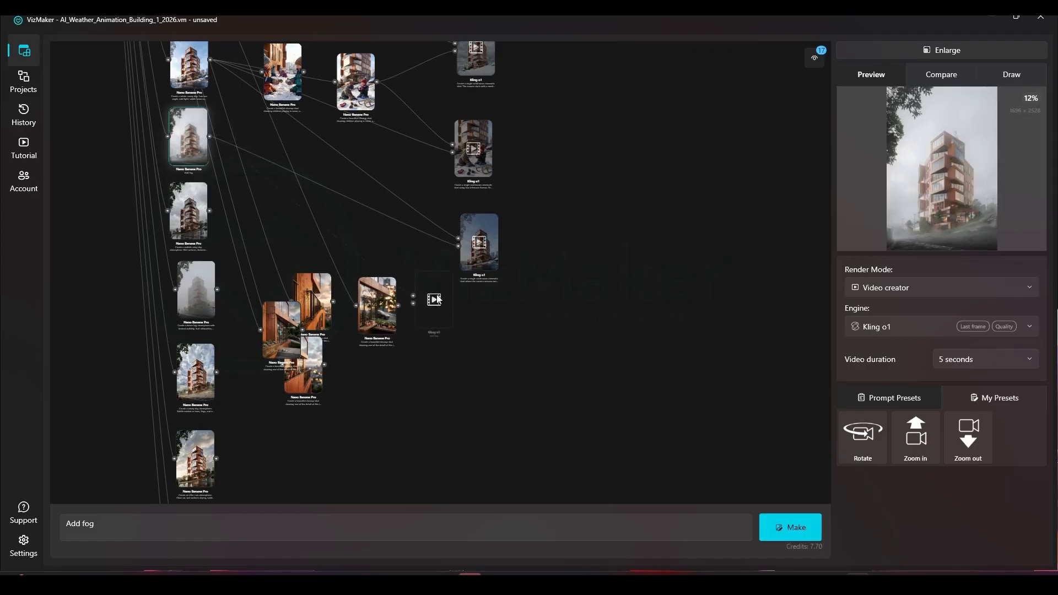
pyautogui.scroll(6, 418, 302)
pyautogui.moveTo(368, 296); pyautogui.dragTo(406, 287)
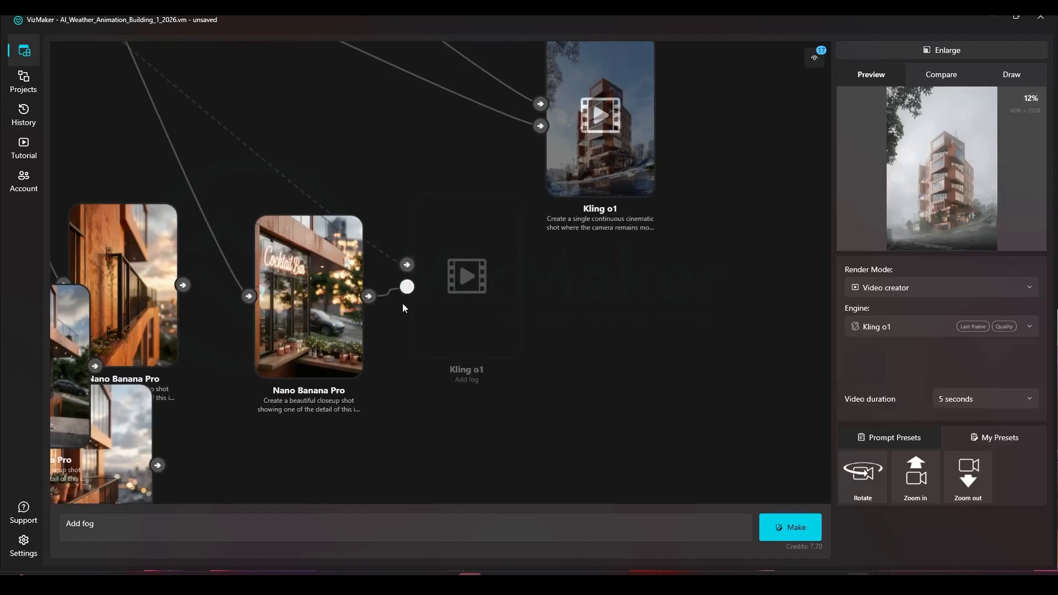
# Replace the prompt with the copied camera push-in text, generate the fog-to-closeup video and place it below the winter-to-fog video
pyautogui.click(348, 524)
pyautogui.hotkey('ctrl', 'v')
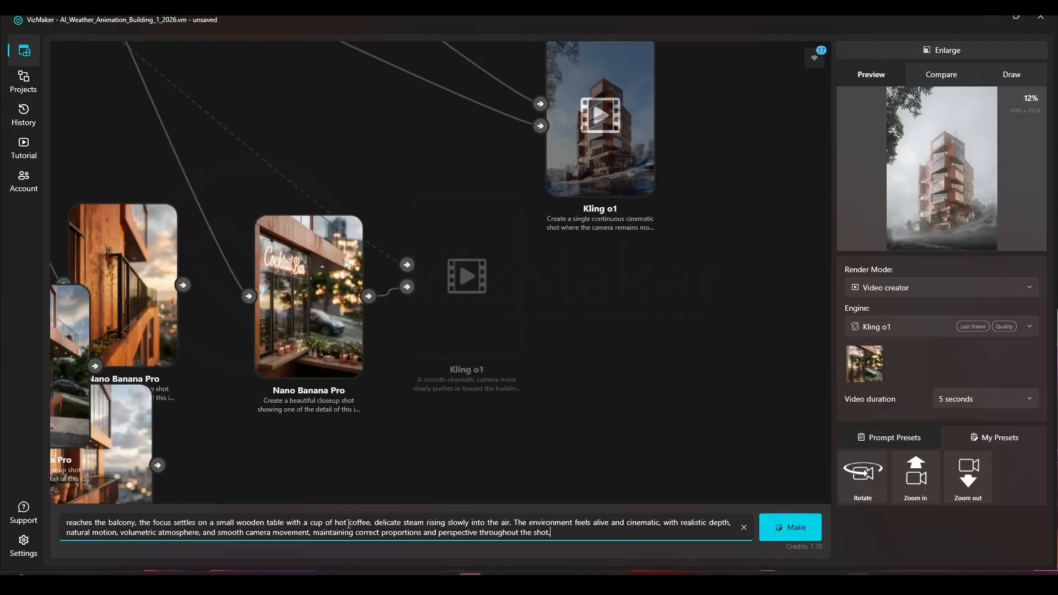
pyautogui.click(800, 529)
pyautogui.scroll(-2, 536, 315)
pyautogui.moveTo(415, 276); pyautogui.dragTo(516, 308)
pyautogui.scroll(-3, 487, 320)
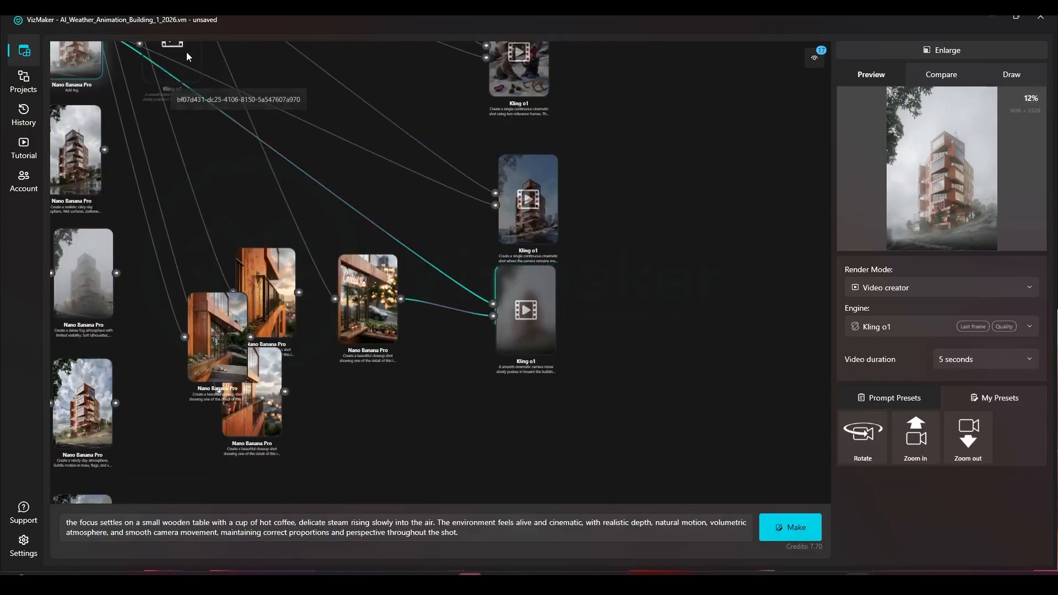
# Generate a second Kling o1 video from the fog image and "Cocktail Bar" closeup with the same prompt, placed beside the first
pyautogui.moveTo(600, 275); pyautogui.dragTo(617, 313)
pyautogui.moveTo(400, 299); pyautogui.dragTo(574, 313)
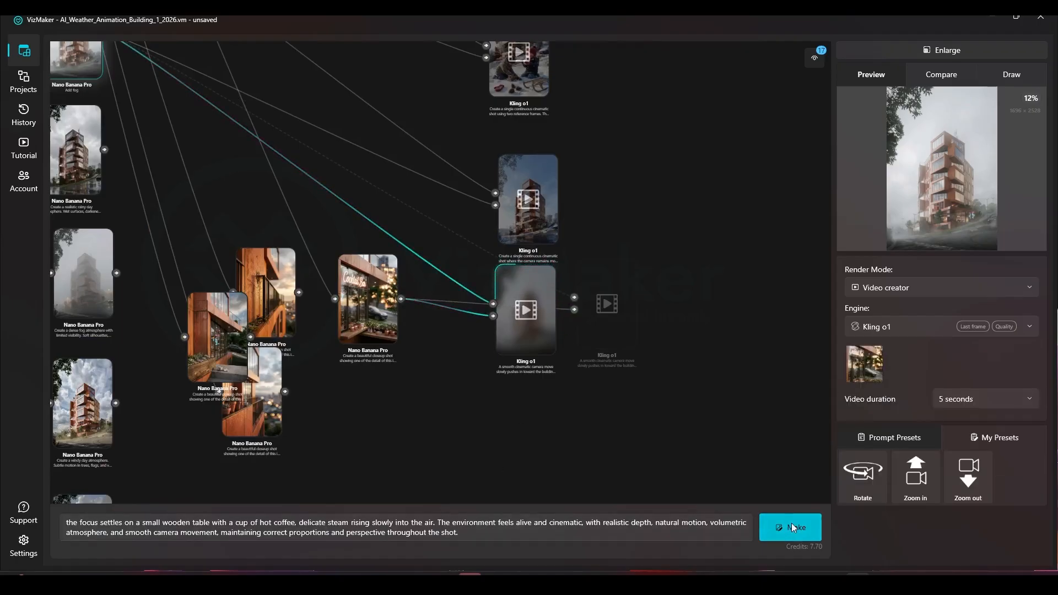
pyautogui.click(790, 528)
pyautogui.scroll(-3, 391, 309)
pyautogui.moveTo(472, 299); pyautogui.dragTo(463, 304)
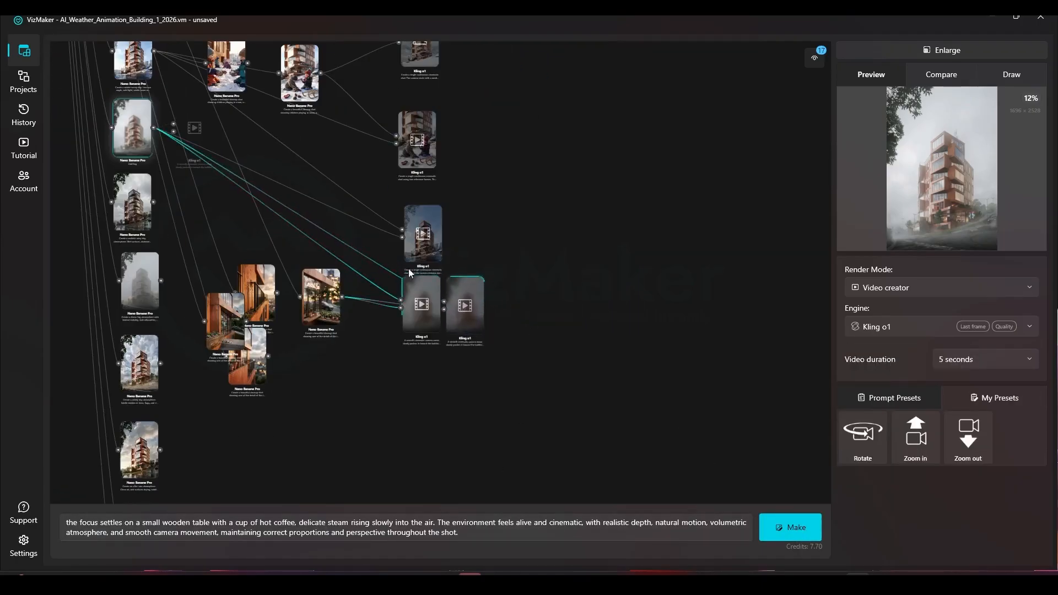
# Generate a third Kling o1 version linking the fog image to the "Cocktail Bar" closeup, placed at the end of the row
pyautogui.moveTo(190, 117); pyautogui.dragTo(511, 295)
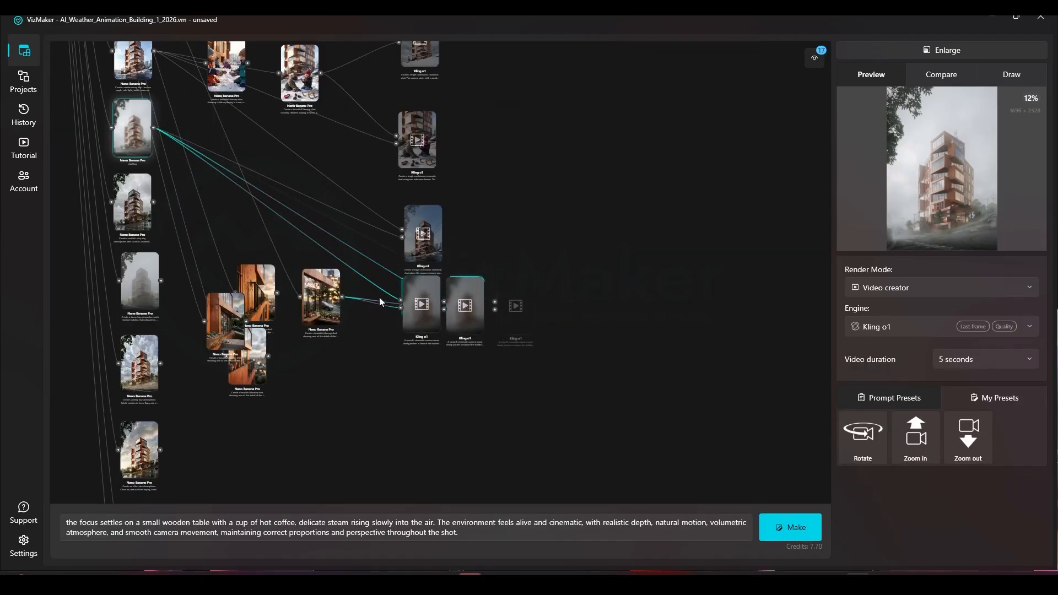
pyautogui.moveTo(344, 302); pyautogui.dragTo(493, 311)
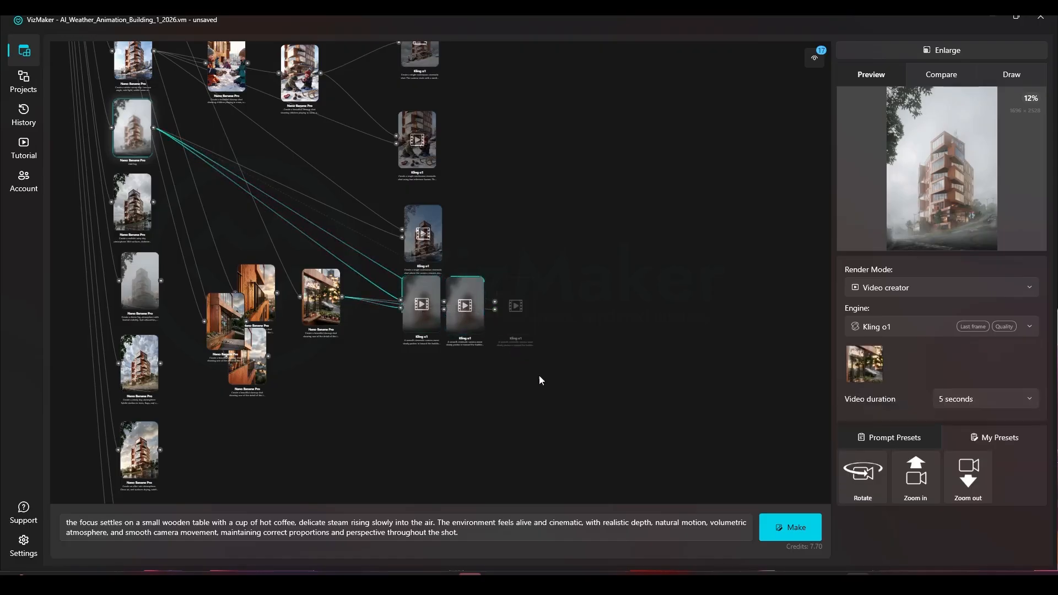
pyautogui.click(789, 533)
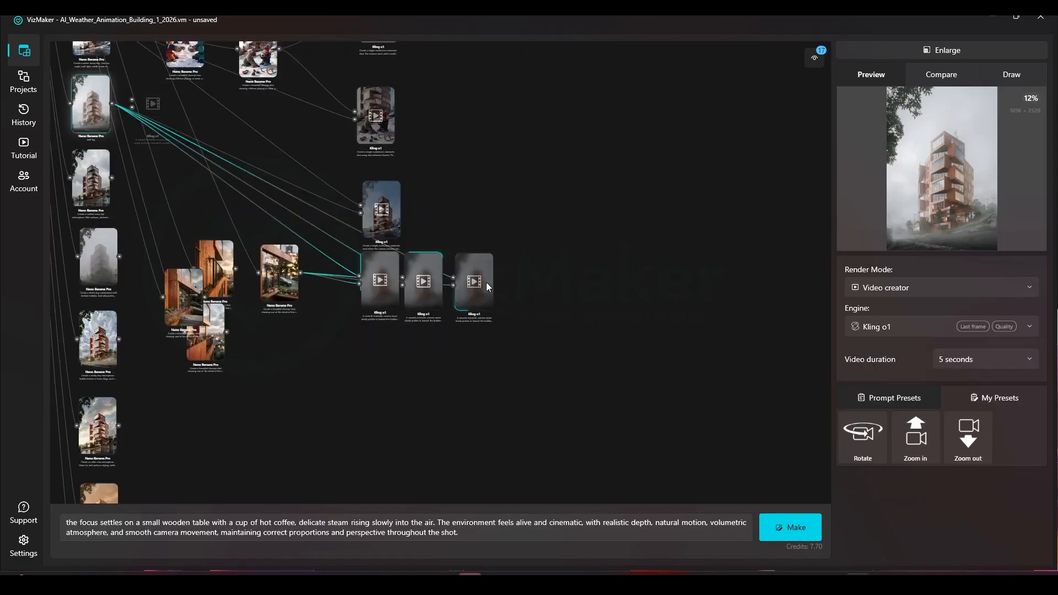
# Select the three unused closeups together and move them to the outer side of the weather image column
pyautogui.moveTo(288, 285); pyautogui.dragTo(283, 309)
pyautogui.moveTo(242, 329); pyautogui.dragTo(74, 265)
pyautogui.scroll(-3, 254, 311)
pyautogui.moveTo(105, 266); pyautogui.dragTo(254, 274)
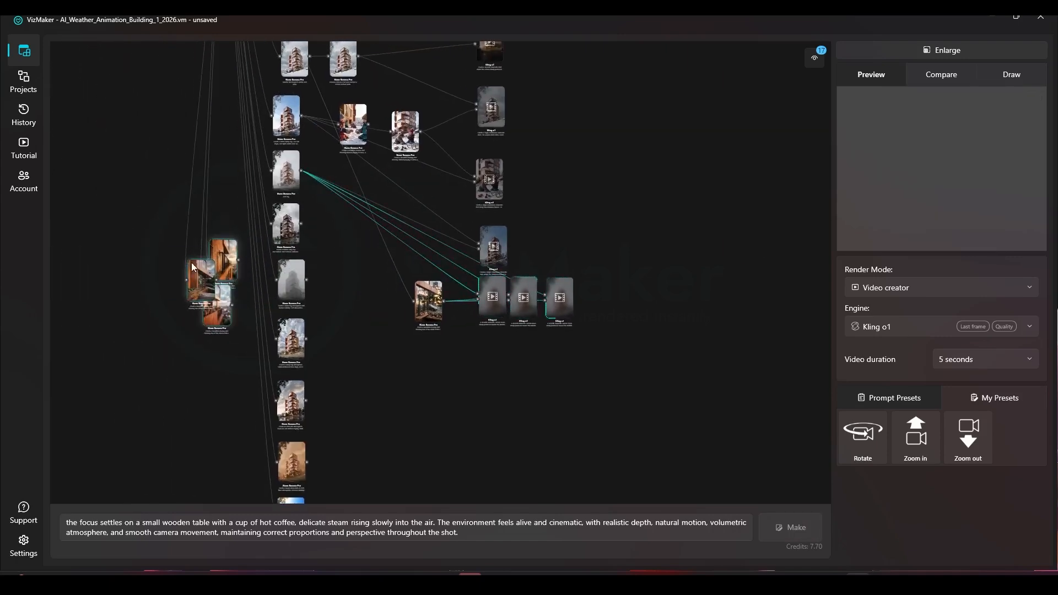
pyautogui.moveTo(189, 262); pyautogui.dragTo(162, 258)
# Find the example tree's Kling o1 video that starts from the café terrace closeup and watch it enlarged
pyautogui.scroll(3, 533, 292)
pyautogui.scroll(-3, 330, 300)
pyautogui.moveTo(679, 261); pyautogui.dragTo(163, 189)
pyautogui.scroll(2, 645, 372)
pyautogui.moveTo(645, 373); pyautogui.dragTo(614, 227)
pyautogui.scroll(-1, 548, 196)
pyautogui.moveTo(550, 150); pyautogui.dragTo(549, 173)
pyautogui.scroll(2, 555, 223)
pyautogui.click(531, 272)
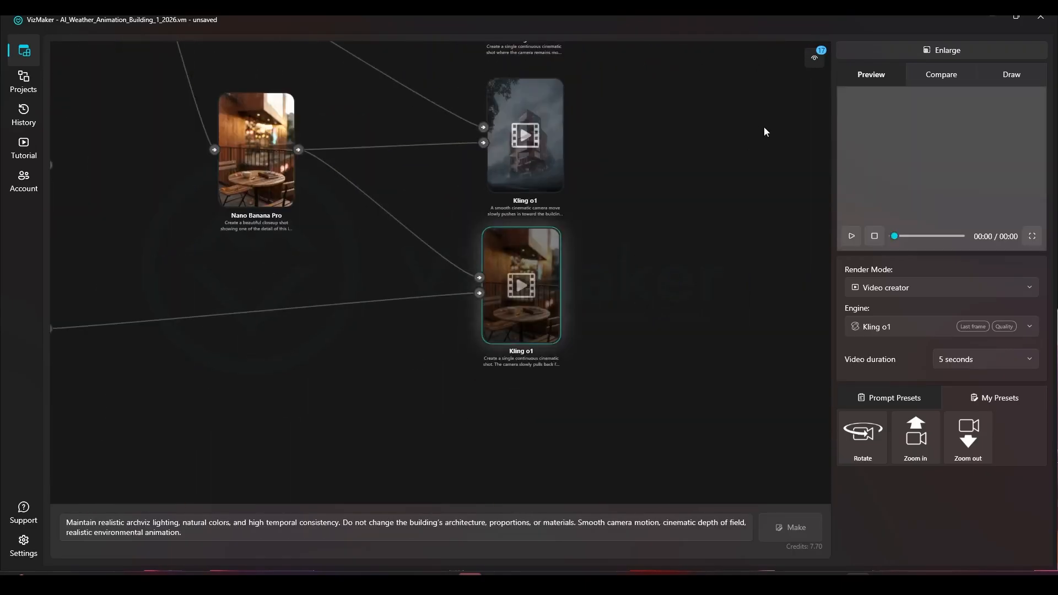
pyautogui.click(968, 49)
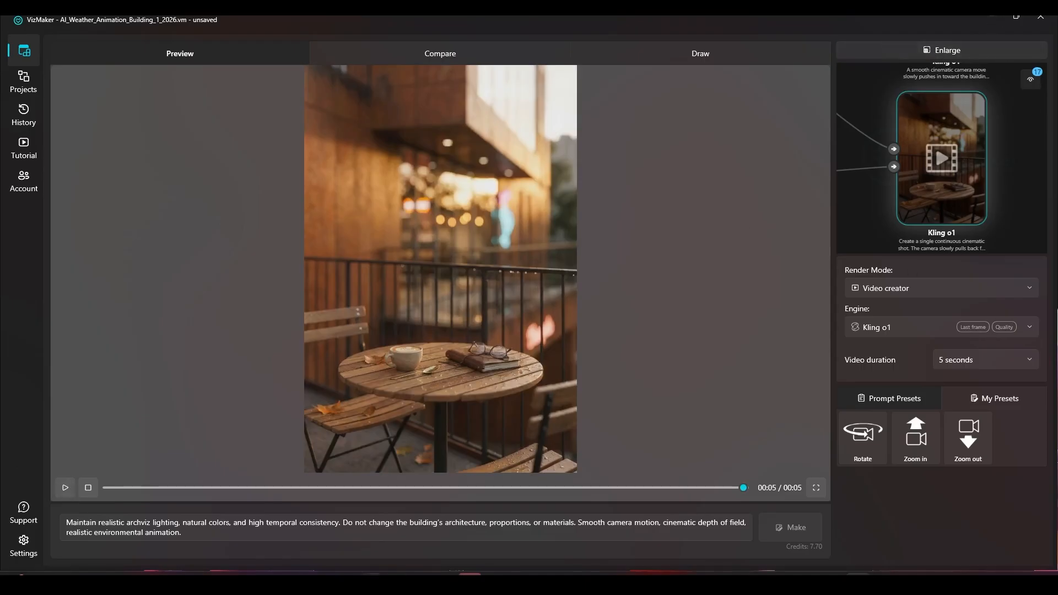
# Copy the example video's full camera pull-back prompt and return to the node tree view
pyautogui.click(405, 532)
pyautogui.hotkey('ctrl', 'a')
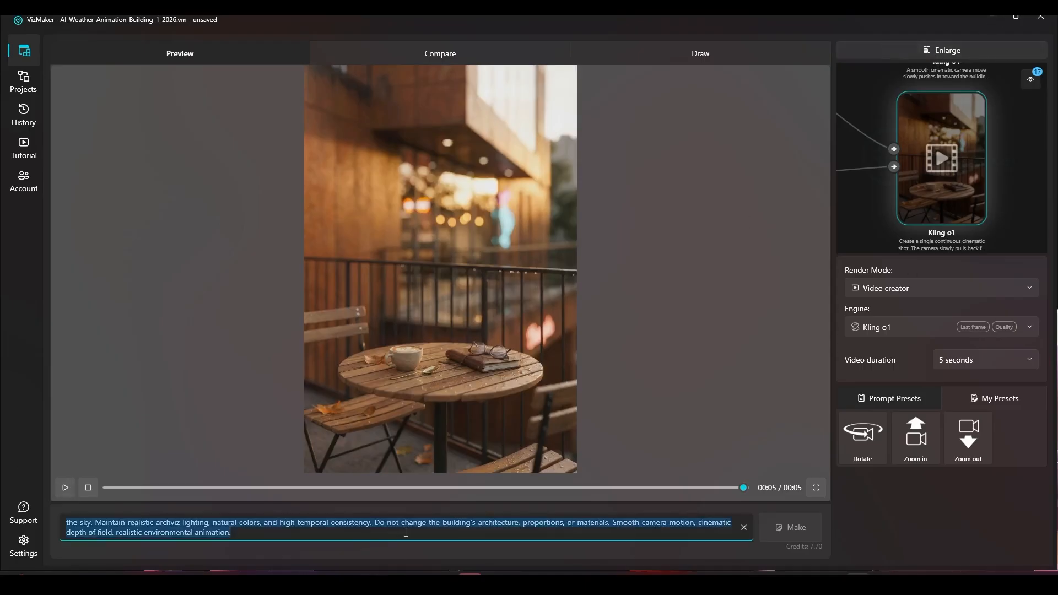
pyautogui.click(931, 50)
# Select the "Cocktail Bar" closeup in the working tree and place its pending Kling o1 video below the three fog-to-closeup videos
pyautogui.scroll(-5, 351, 267)
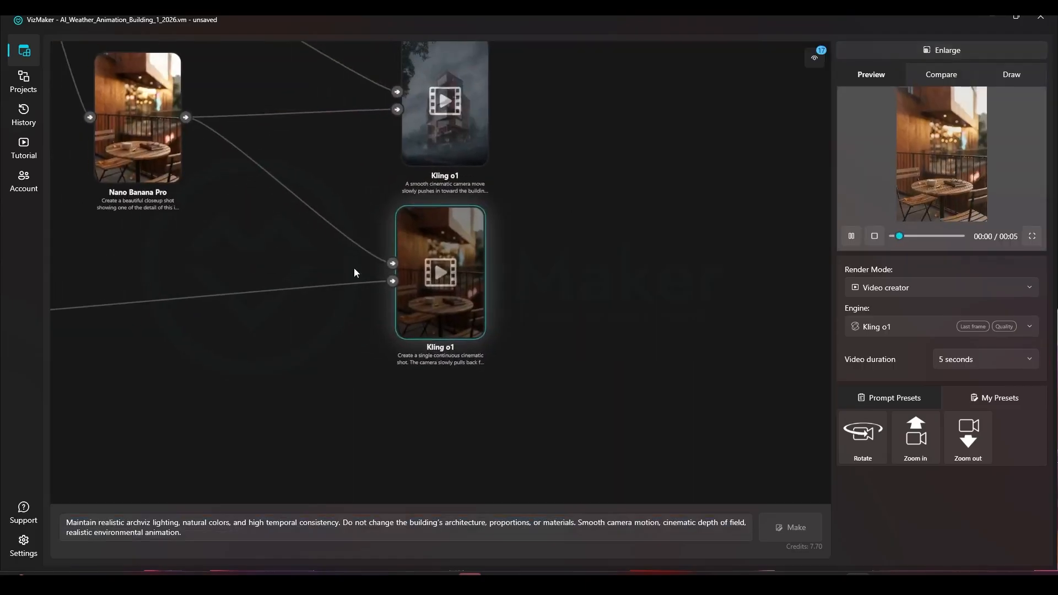
pyautogui.moveTo(528, 286); pyautogui.dragTo(731, 347)
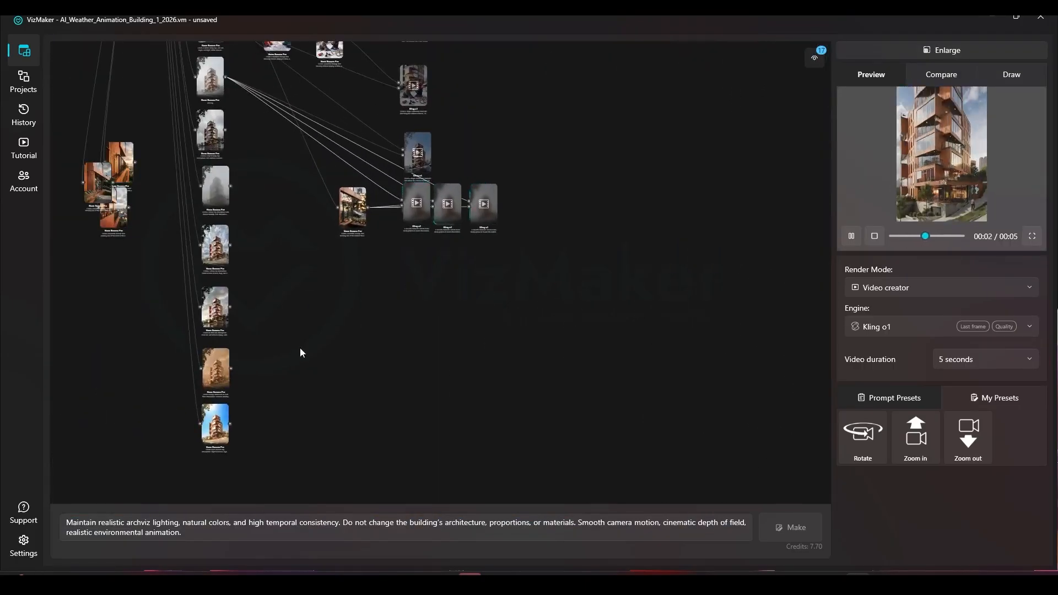
pyautogui.scroll(4, 340, 223)
pyautogui.moveTo(459, 247); pyautogui.dragTo(410, 305)
pyautogui.click(302, 257)
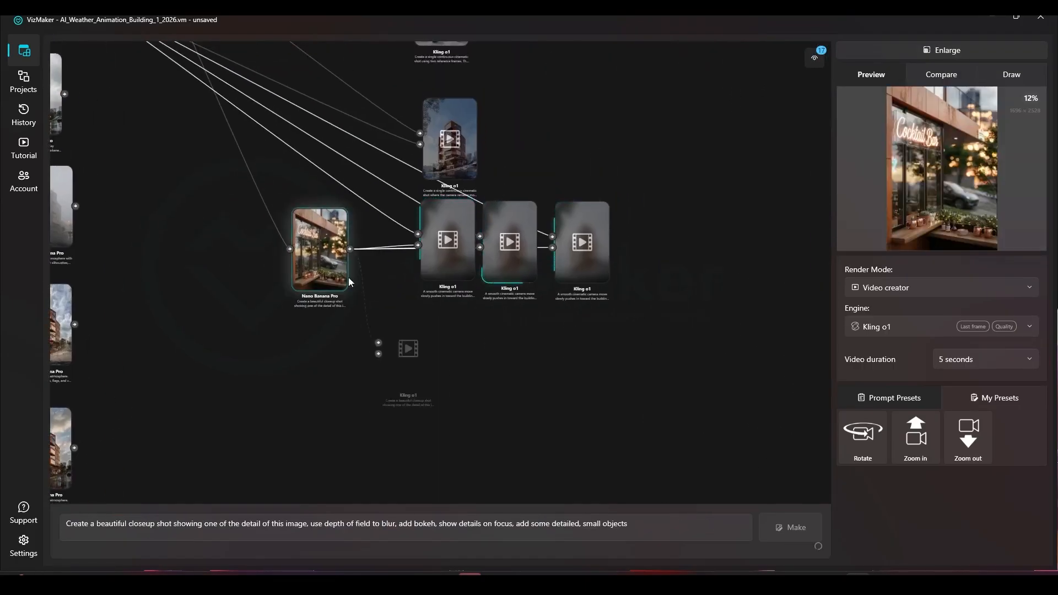
pyautogui.scroll(2, 297, 250)
pyautogui.moveTo(431, 339); pyautogui.dragTo(427, 227)
pyautogui.moveTo(478, 297); pyautogui.dragTo(510, 337)
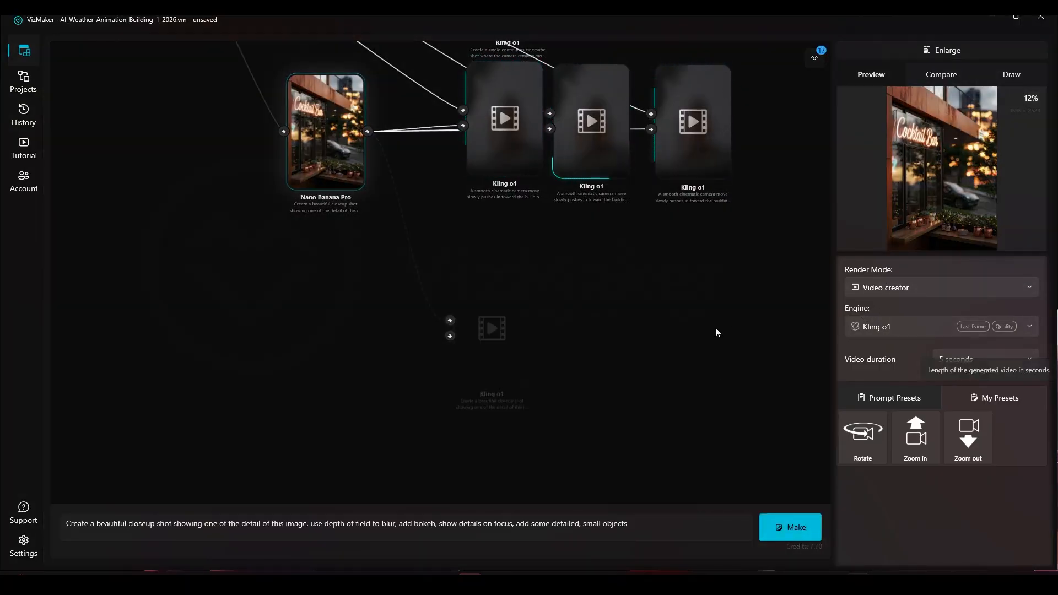
# Link the dusty urban haze building image to the closeup's pending Kling o1 video as its last frame
pyautogui.scroll(-5, 461, 342)
pyautogui.scroll(5, 508, 423)
pyautogui.moveTo(507, 423); pyautogui.dragTo(481, 288)
pyautogui.moveTo(477, 495); pyautogui.dragTo(352, 3)
pyautogui.scroll(-3, 380, 334)
pyautogui.moveTo(359, 119); pyautogui.dragTo(268, 286)
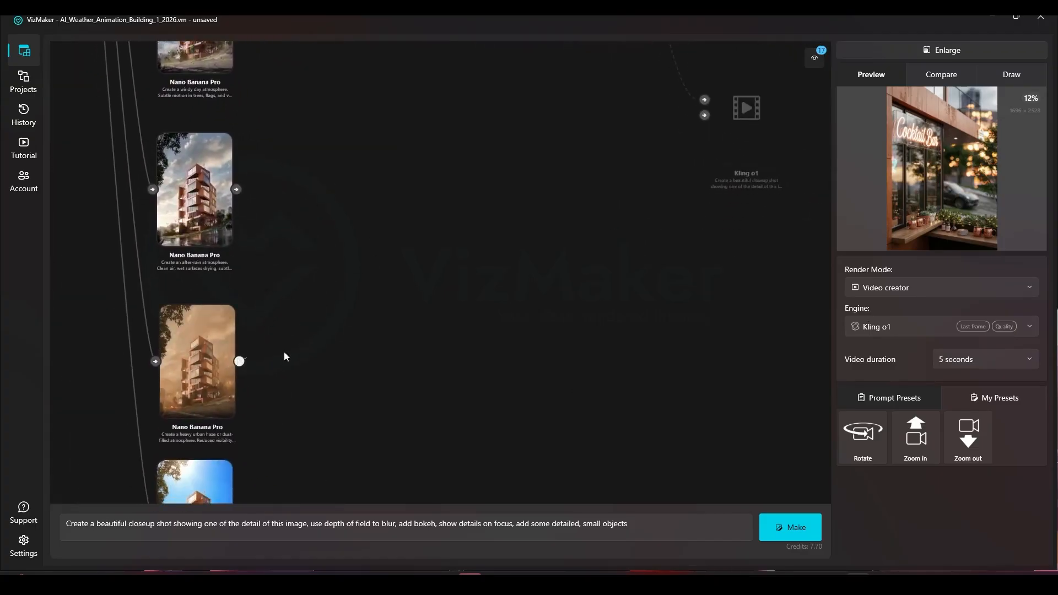
pyautogui.moveTo(686, 126); pyautogui.dragTo(704, 116)
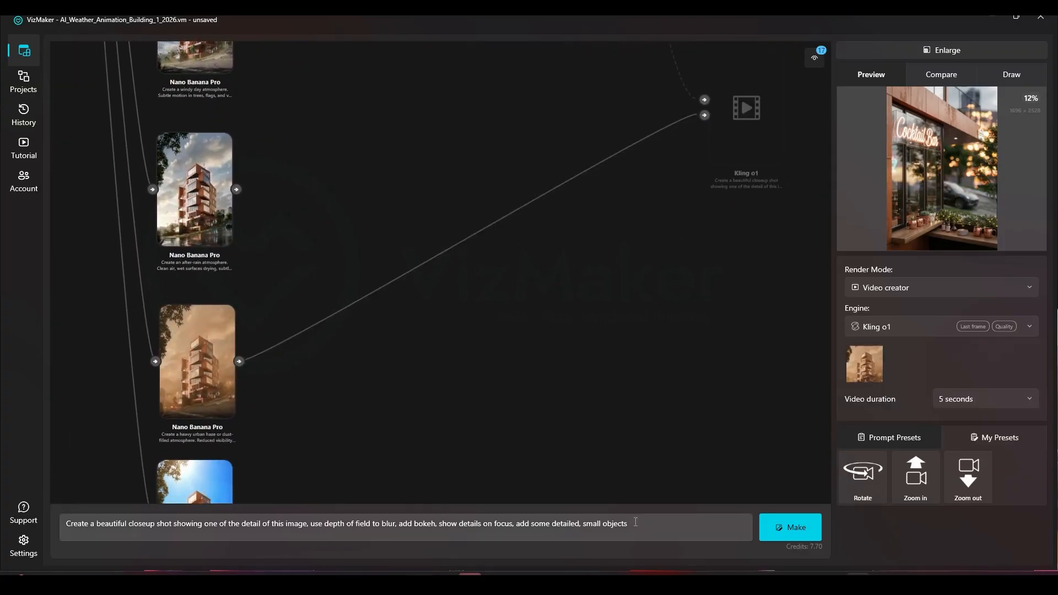
# Replace the pending video's closeup prompt with the copied camera pull-back prompt
pyautogui.moveTo(634, 523); pyautogui.dragTo(234, 462)
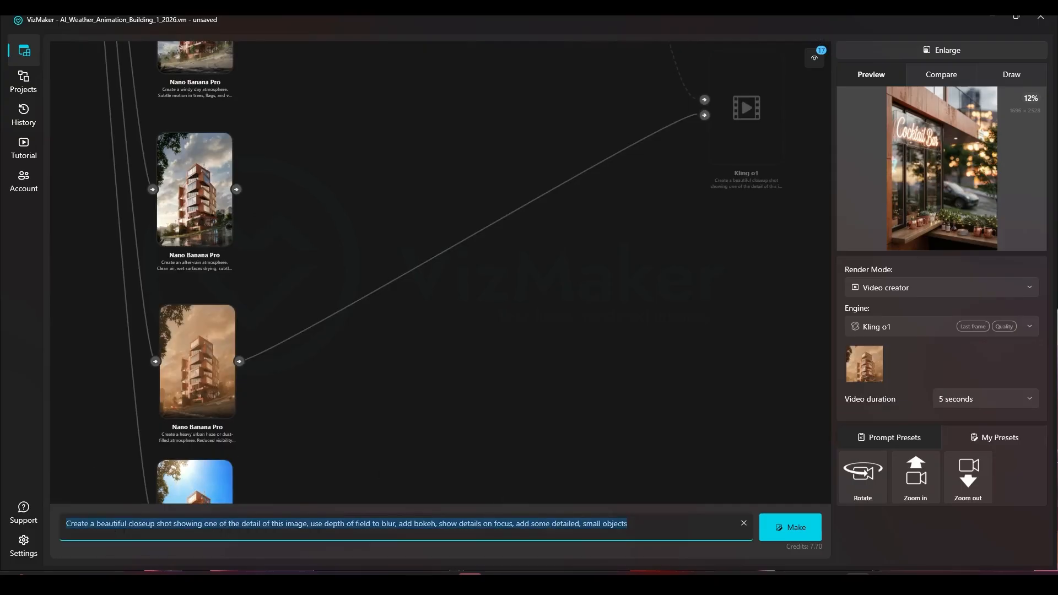
pyautogui.hotkey('ctrl', 'v')
pyautogui.scroll(3, 357, 520)
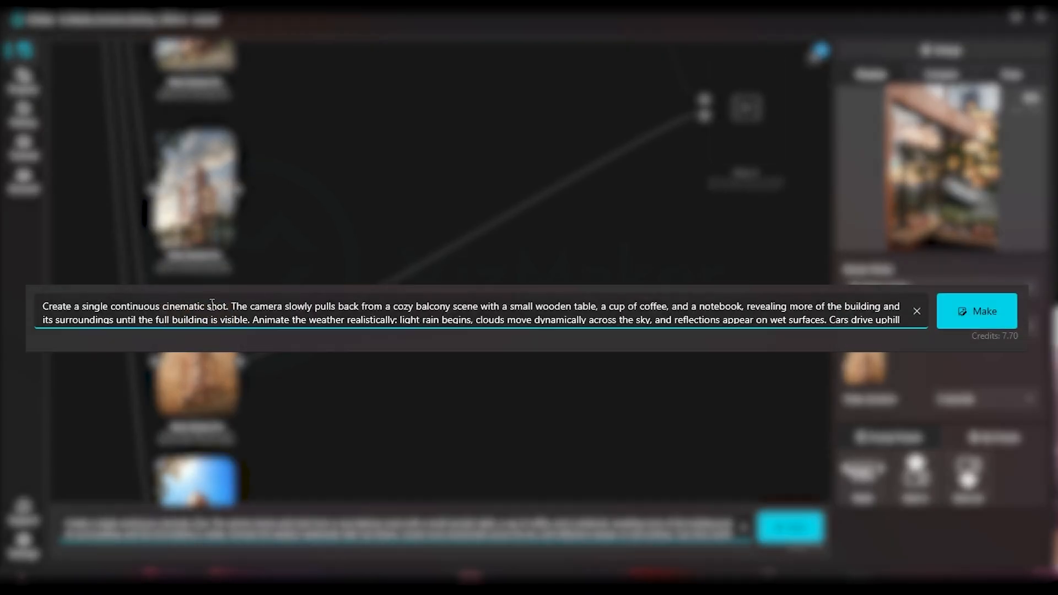
# Remove "with a small wooden table, a cup of coffee, and a notebook" from the balcony scene description, keeping the comma after "scene"
pyautogui.moveTo(231, 305); pyautogui.dragTo(367, 319)
pyautogui.click(408, 307)
pyautogui.moveTo(717, 312); pyautogui.dragTo(380, 491)
pyautogui.moveTo(519, 280); pyautogui.dragTo(610, 450)
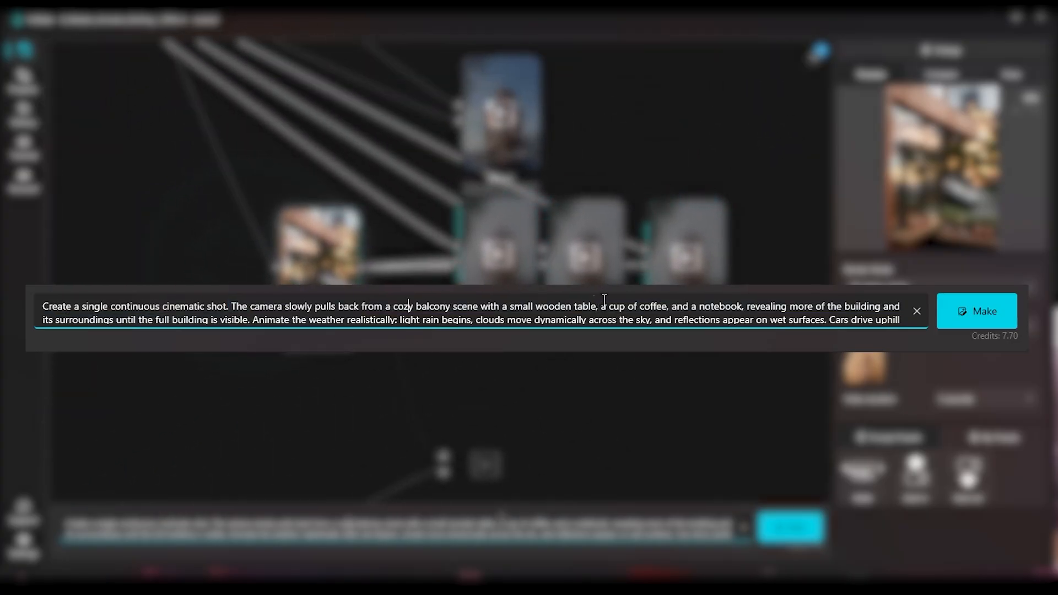
pyautogui.doubleClick(503, 307)
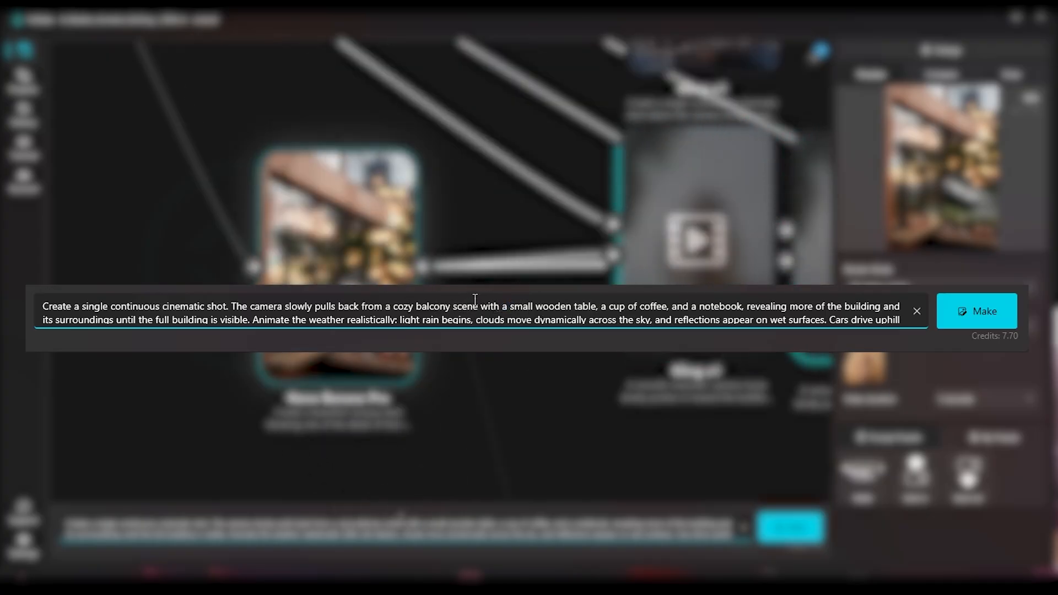
pyautogui.moveTo(480, 306); pyautogui.dragTo(608, 306)
pyautogui.moveTo(718, 311); pyautogui.dragTo(742, 308)
pyautogui.press('BackSpace')
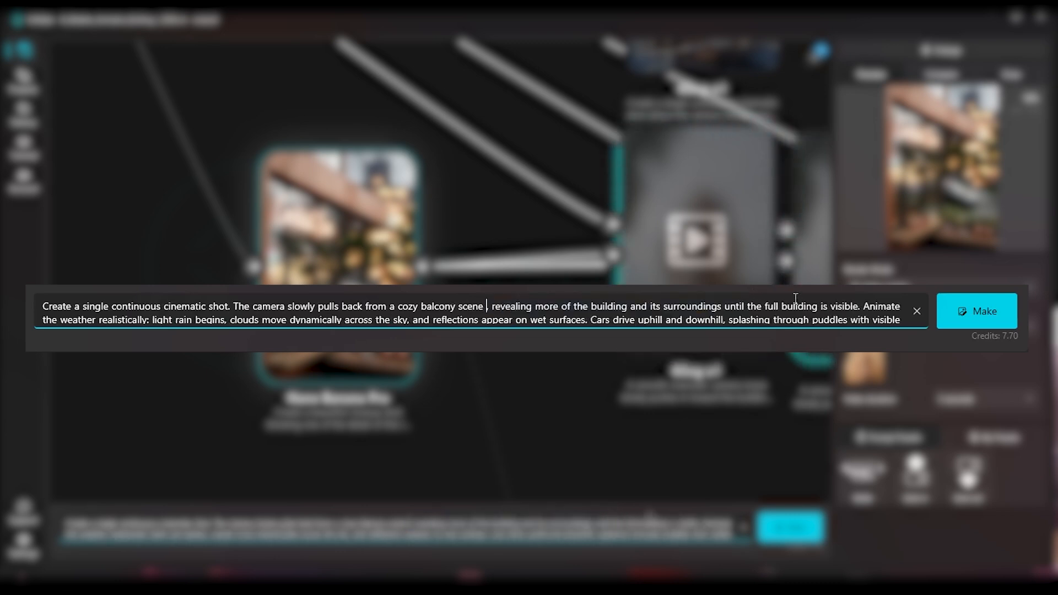
pyautogui.press('BackSpace')
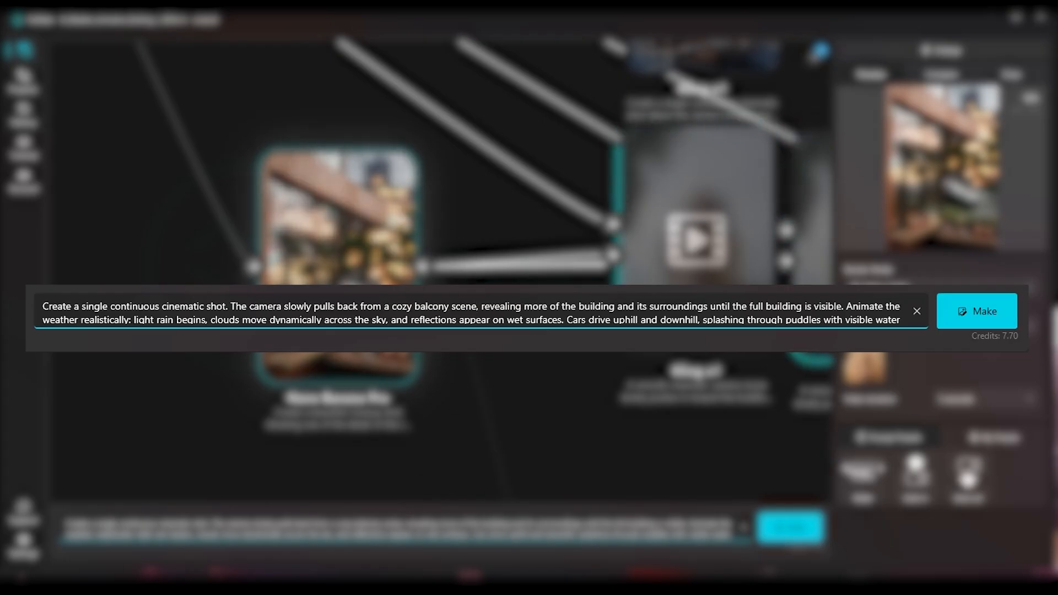
pyautogui.scroll(3, 445, 303)
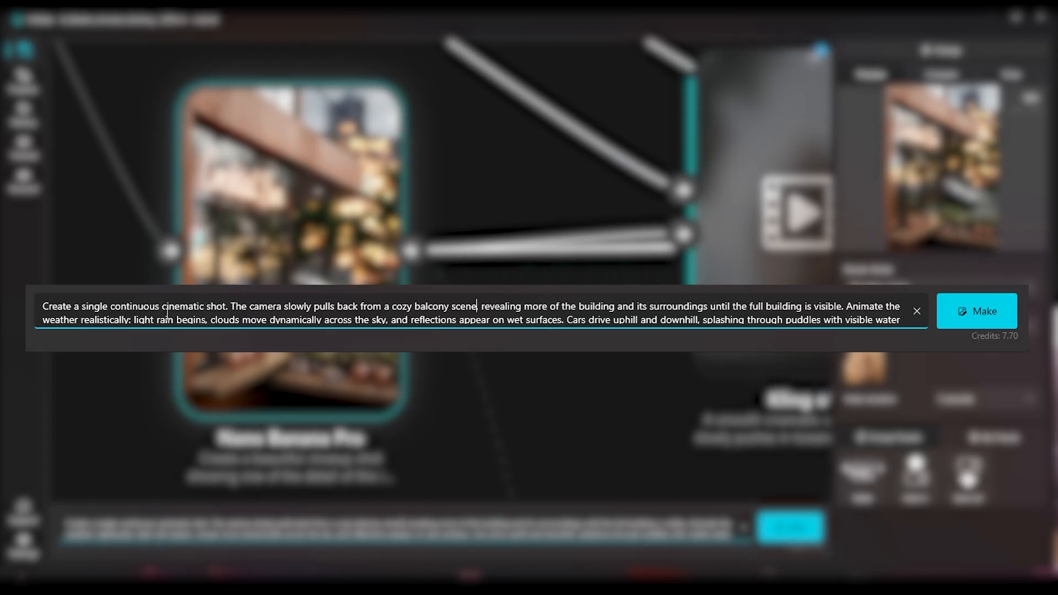
pyautogui.write(',')
# Change the rain wording in the prompt's weather description to "light sand storm"
pyautogui.click(255, 319)
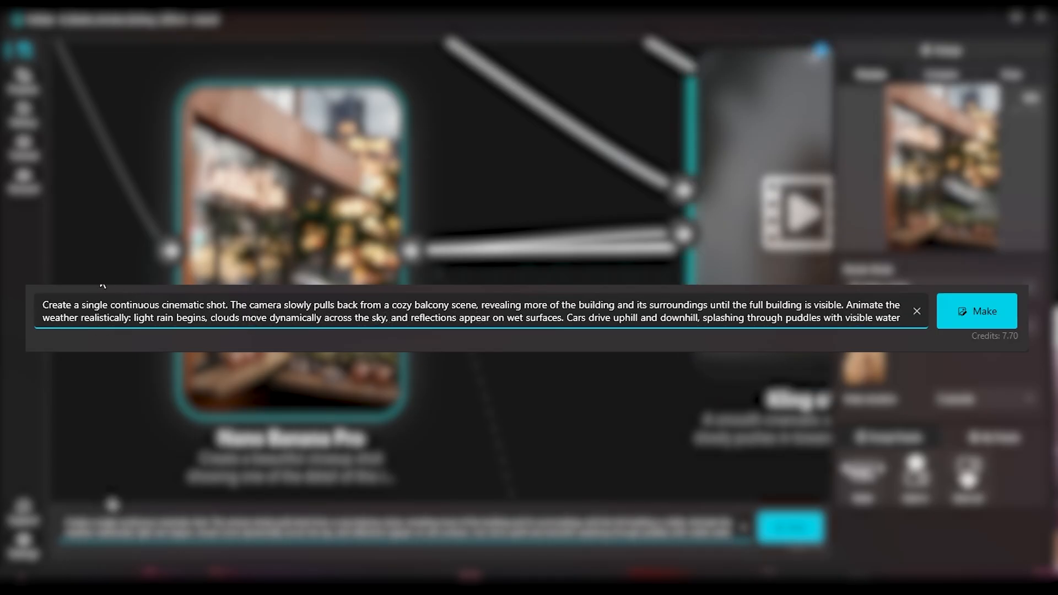
pyautogui.doubleClick(165, 318)
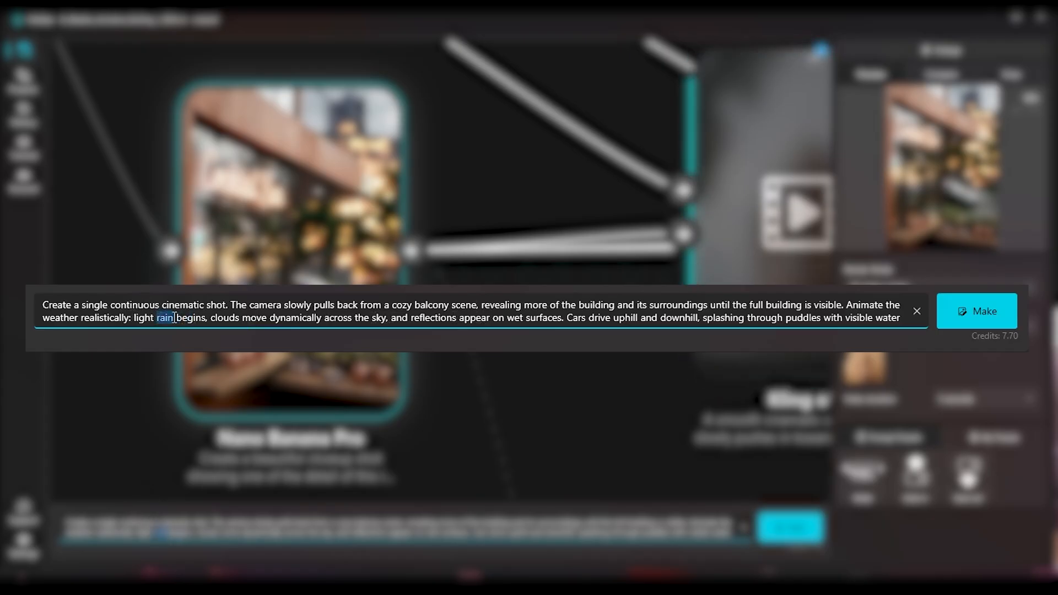
pyautogui.write('sa')
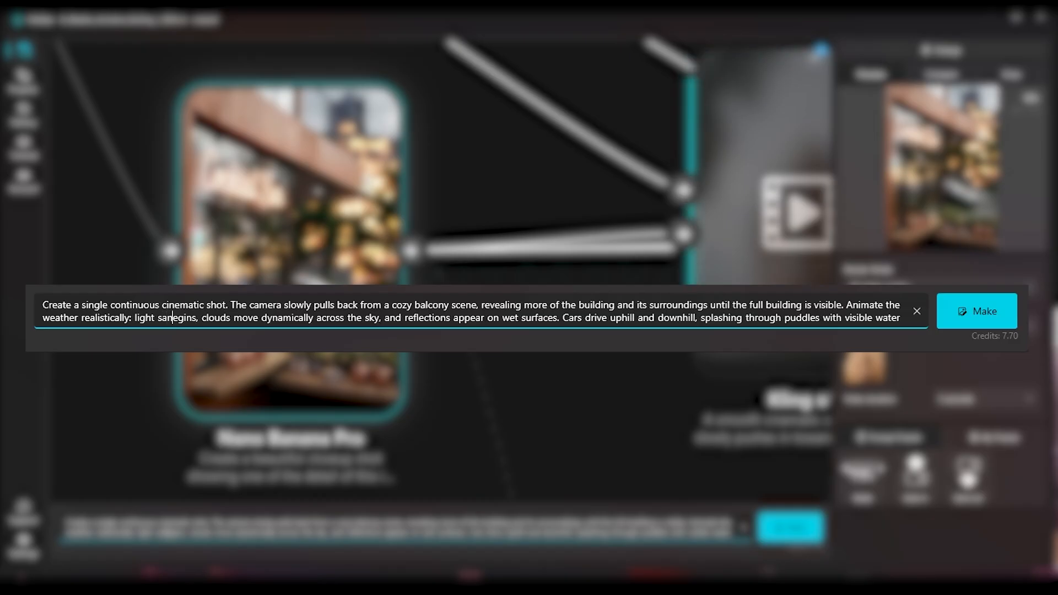
pyautogui.press('Delete')
pyautogui.press('Delete')
pyautogui.press('Delete')
pyautogui.press('Delete')
pyautogui.press('Delete')
pyautogui.press('Delete')
pyautogui.press('Delete')
pyautogui.write('d storm')
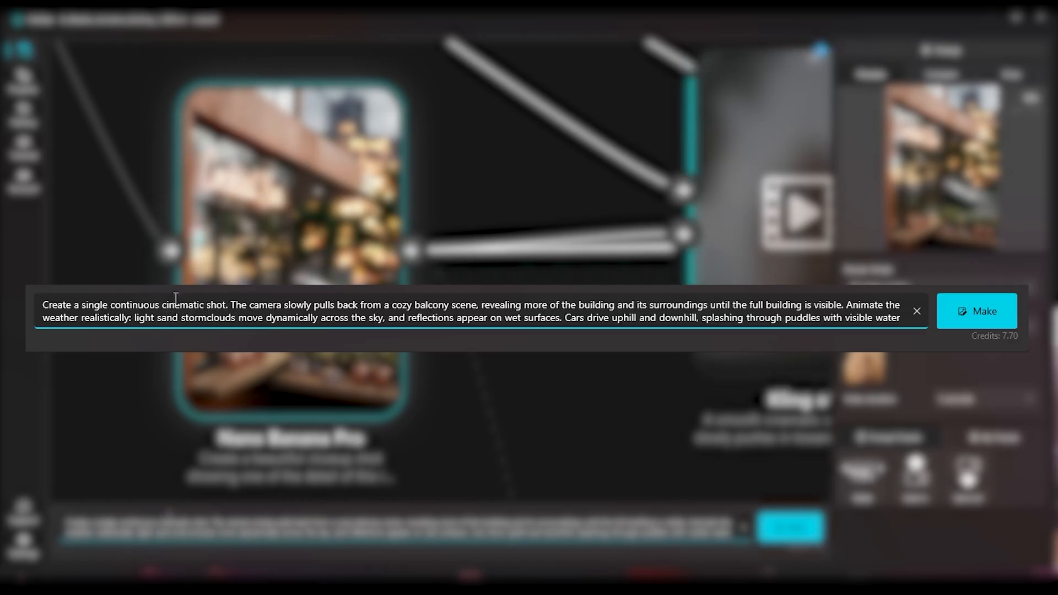
# Delete the wet-surface reflections phrase and the whole sentence about cars splashing through puddles from the prompt
pyautogui.scroll(-1, 448, 307)
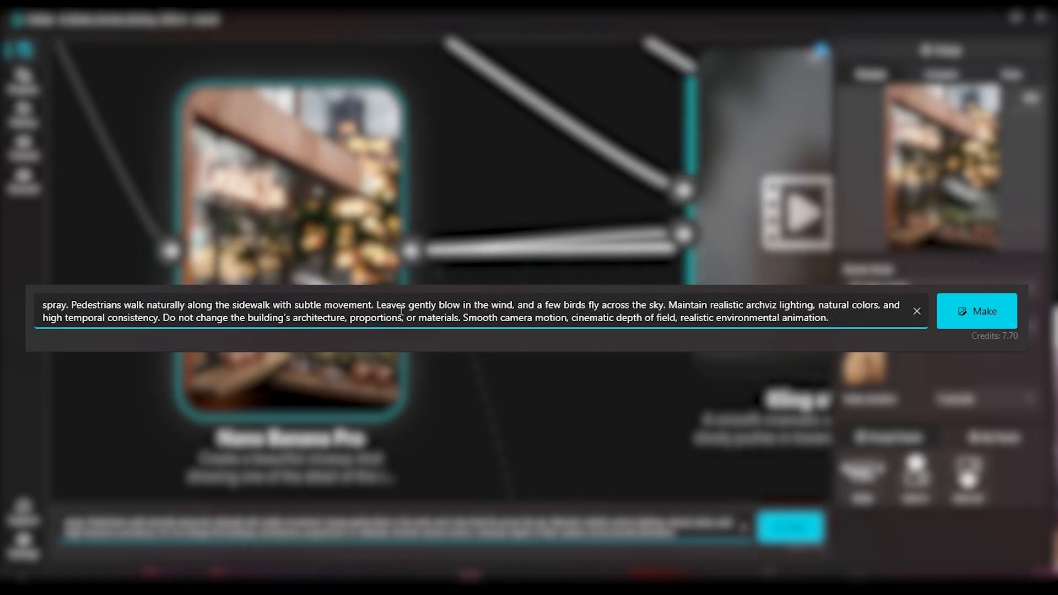
pyautogui.scroll(2, 413, 306)
pyautogui.moveTo(479, 320); pyautogui.dragTo(514, 315)
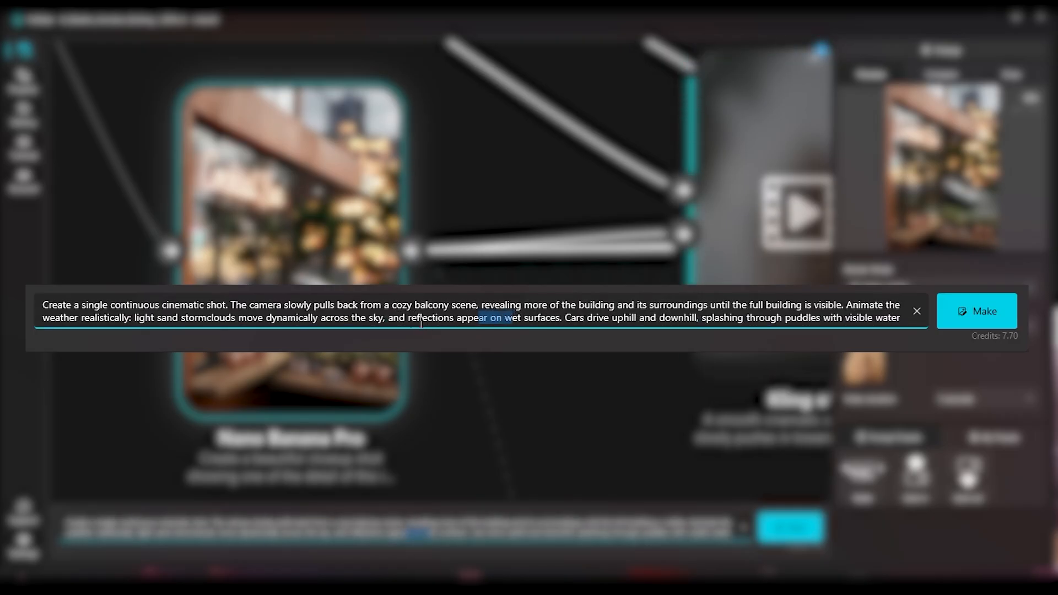
pyautogui.moveTo(559, 318); pyautogui.dragTo(386, 319)
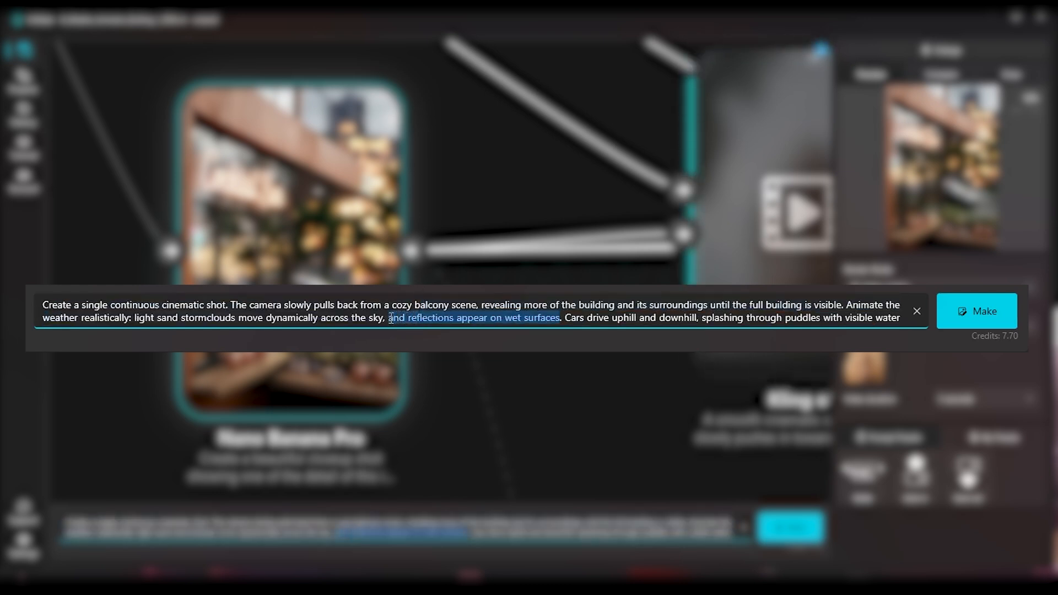
pyautogui.press('BackSpace')
pyautogui.click(548, 318)
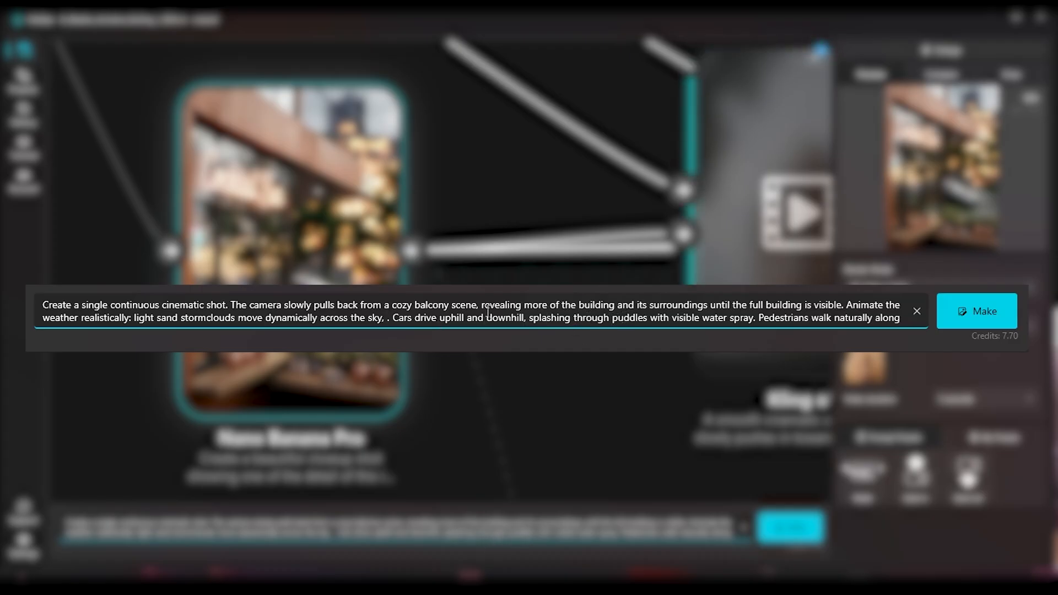
pyautogui.moveTo(414, 313)
pyautogui.mouseDown()
pyautogui.moveTo(621, 306)
pyautogui.moveTo(743, 319)
pyautogui.moveTo(562, 324)
pyautogui.mouseUp()
pyautogui.click(756, 319)
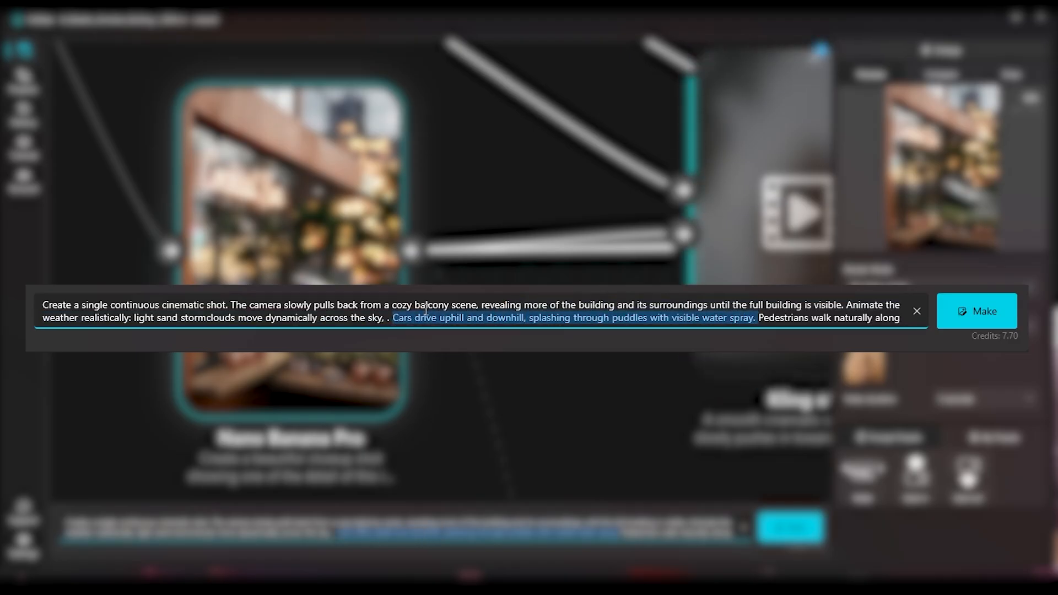
pyautogui.press('BackSpace')
# Remove the word "gently" from the prompt's sentence about leaves blowing in the wind
pyautogui.moveTo(548, 319); pyautogui.dragTo(610, 306)
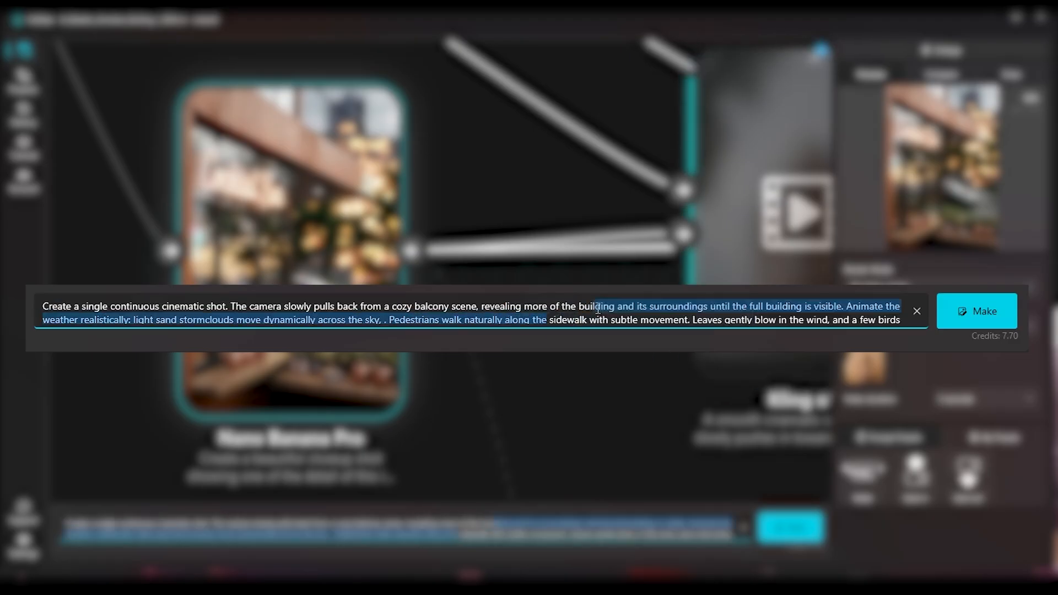
pyautogui.click(694, 320)
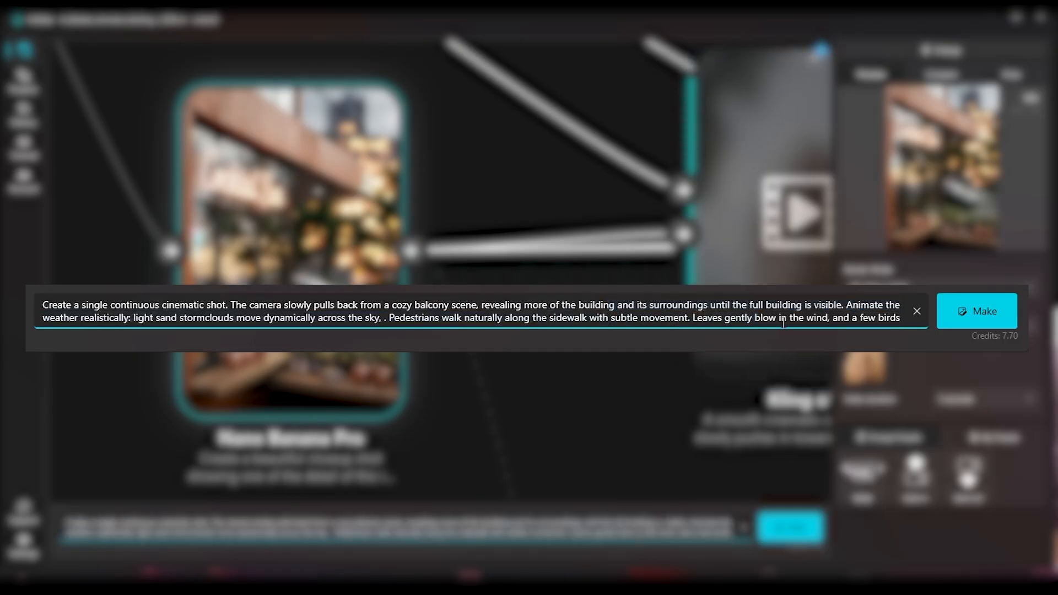
pyautogui.doubleClick(741, 319)
pyautogui.press('BackSpace')
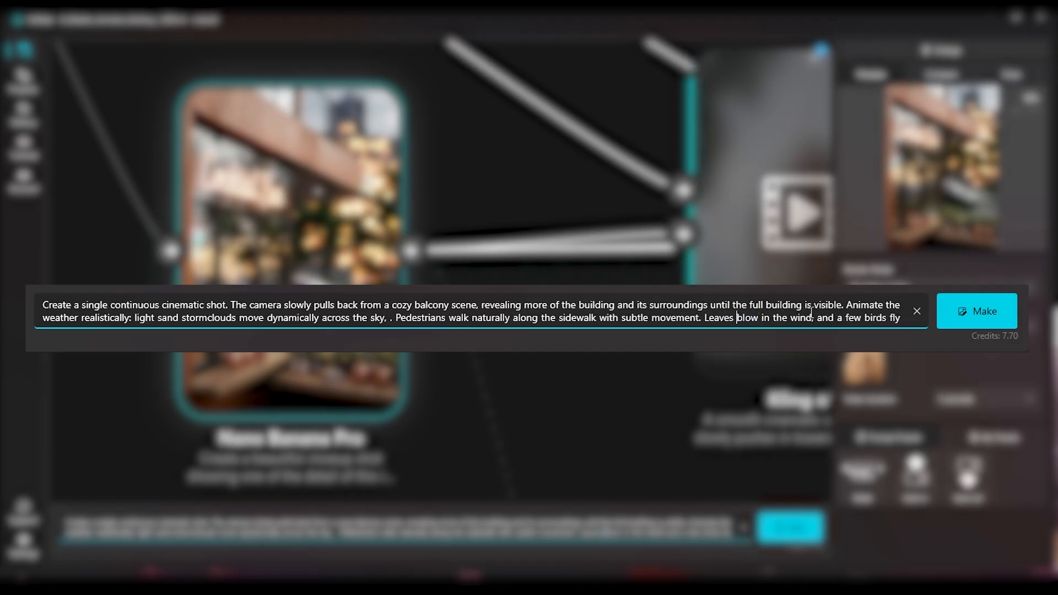
# Generate the 5-second Kling o1 pull-back video from the "Cocktail Bar" closeup to the dusty haze image
pyautogui.scroll(-3, 783, 317)
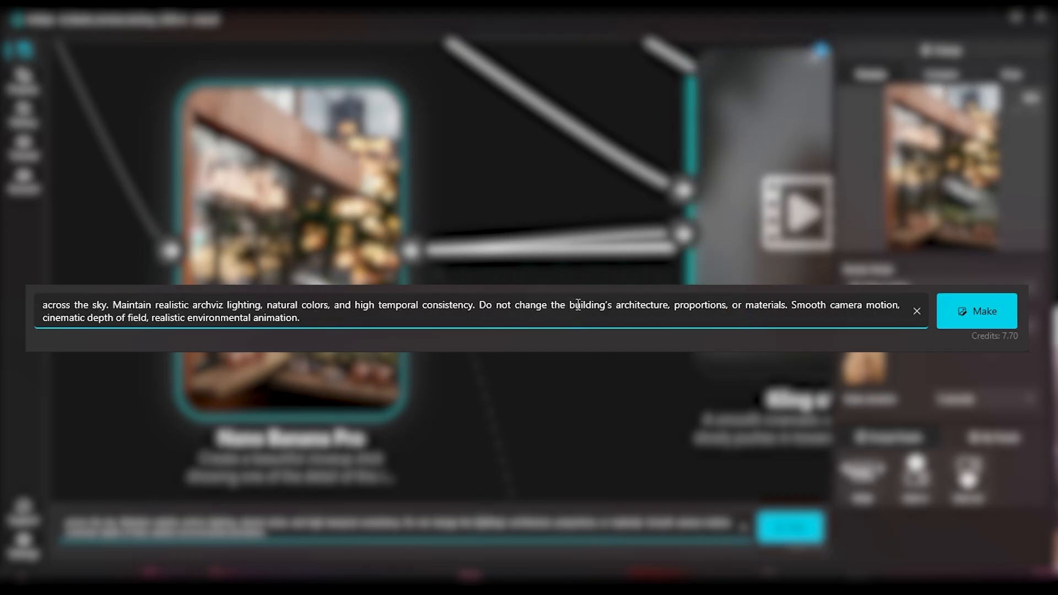
pyautogui.click(1000, 309)
pyautogui.scroll(-3, 557, 375)
pyautogui.scroll(-5, 556, 373)
pyautogui.moveTo(506, 329); pyautogui.dragTo(415, 261)
pyautogui.click(805, 531)
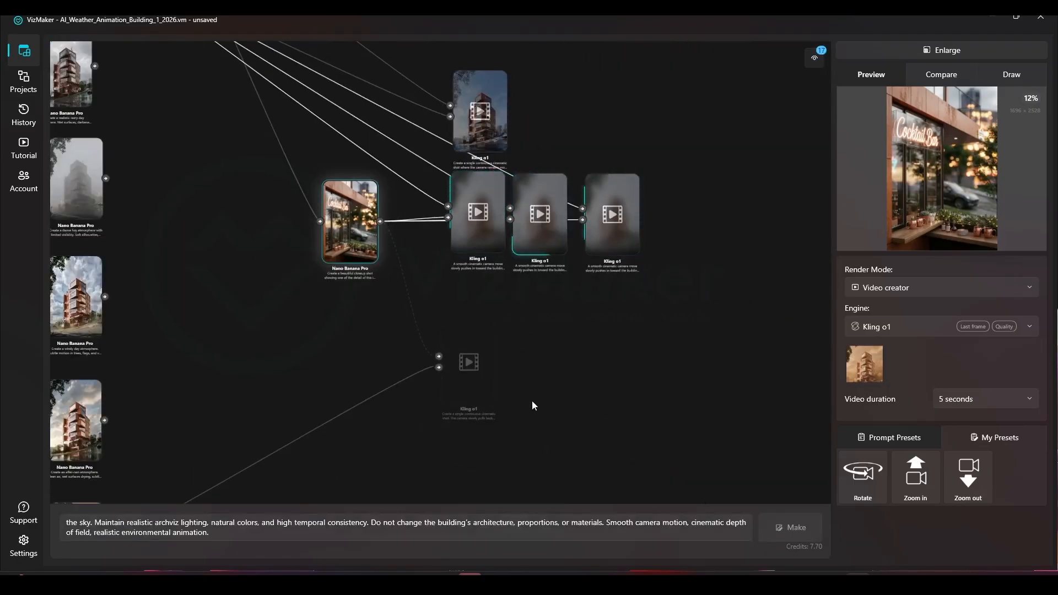
# Place another pending Kling o1 video beside the pull-back one, link the haze image as its last frame and generate it
pyautogui.moveTo(494, 385); pyautogui.dragTo(483, 309)
pyautogui.scroll(3, 483, 310)
pyautogui.scroll(-5, 482, 310)
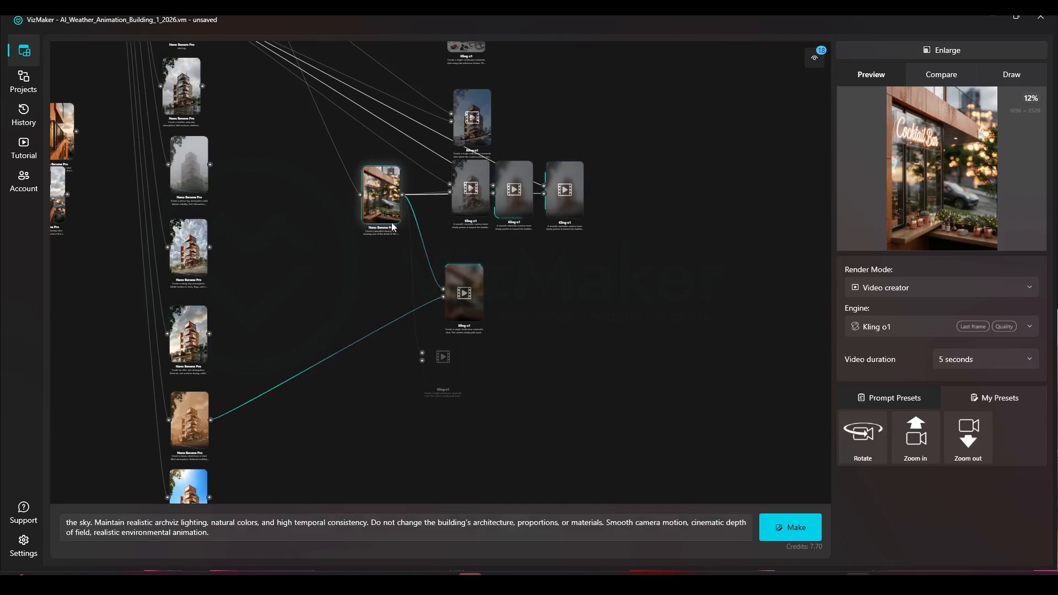
pyautogui.click(475, 296)
pyautogui.click(384, 195)
pyautogui.moveTo(432, 362); pyautogui.dragTo(511, 299)
pyautogui.moveTo(209, 420); pyautogui.dragTo(494, 297)
pyautogui.click(770, 532)
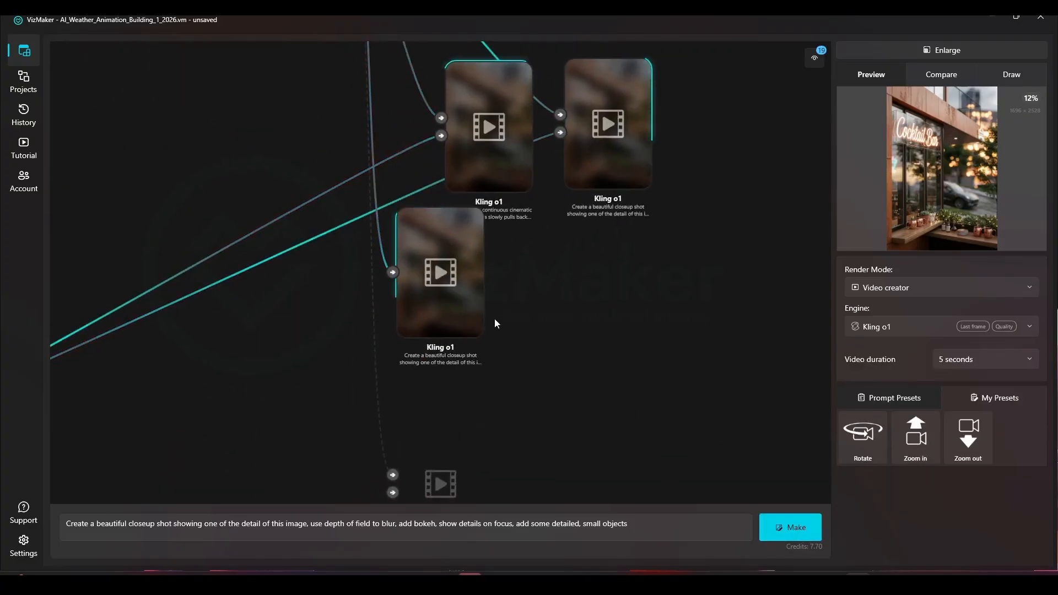
# Delete the extra Kling o1 video that is linked only to the closeup
pyautogui.click(445, 287)
pyautogui.press('Delete')
pyautogui.scroll(-4, 445, 288)
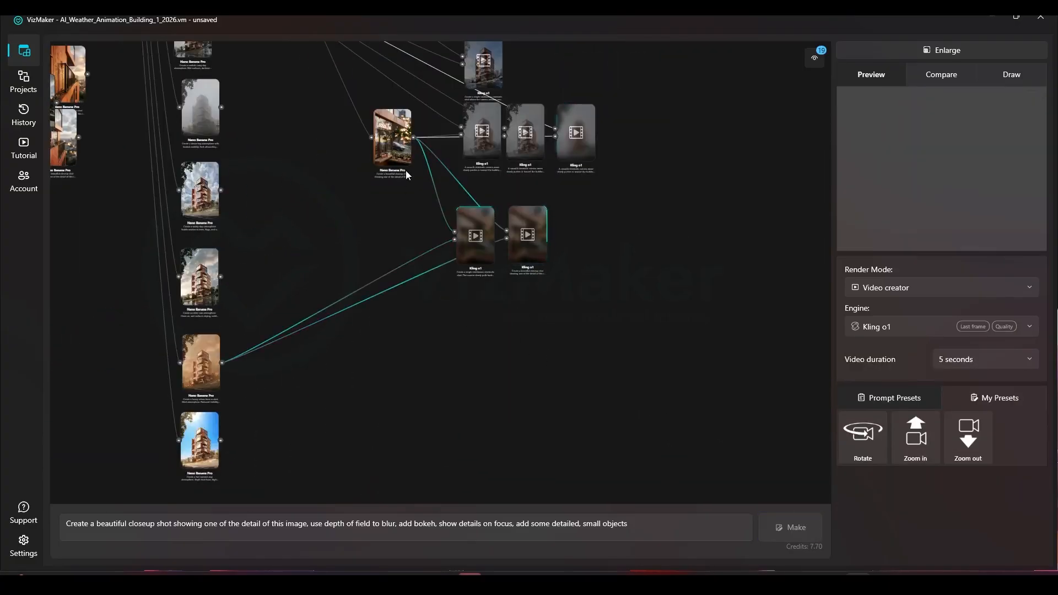
# Select the "Cocktail Bar" closeup again and link the haze image to its new pending Kling o1 video
pyautogui.click(405, 165)
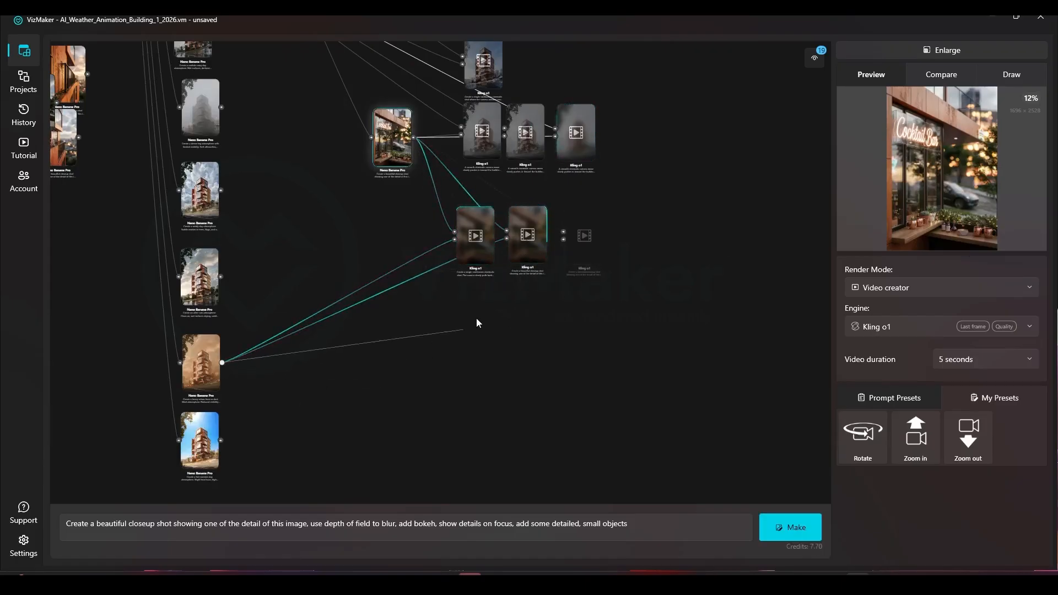
pyautogui.moveTo(565, 242); pyautogui.dragTo(564, 240)
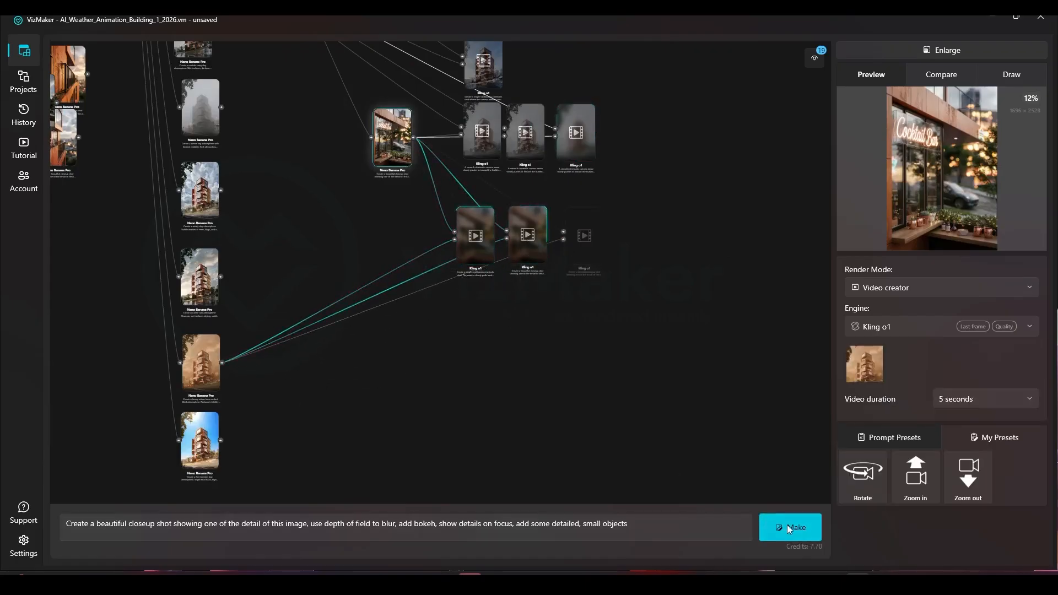
pyautogui.click(415, 277)
# Delete the two additional Kling o1 videos beside the pull-back video
pyautogui.click(312, 290)
pyautogui.press('Delete')
pyautogui.click(434, 297)
pyautogui.press('Delete')
# Inspect the remaining pull-back video in progress and its links to the closeup and the haze image
pyautogui.click(192, 290)
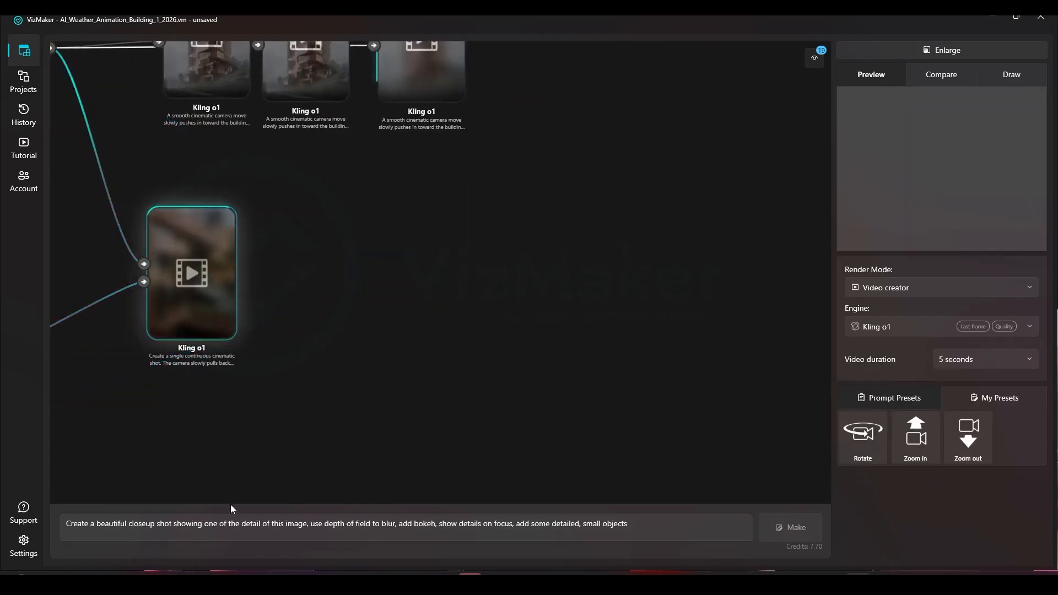
pyautogui.click(243, 523)
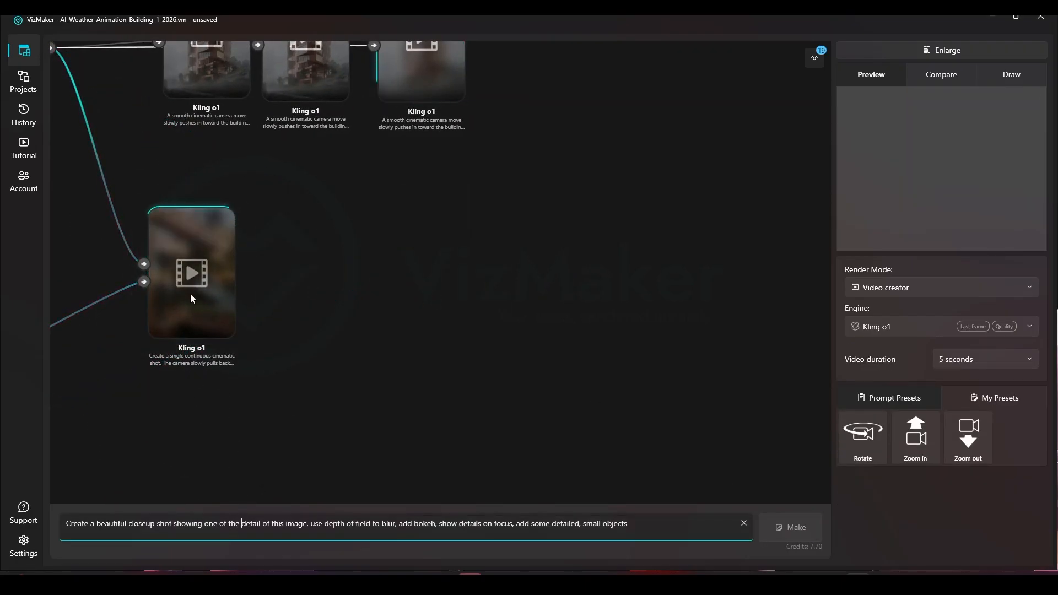
pyautogui.moveTo(294, 335); pyautogui.dragTo(508, 394)
pyautogui.scroll(-5, 450, 335)
pyautogui.click(361, 253)
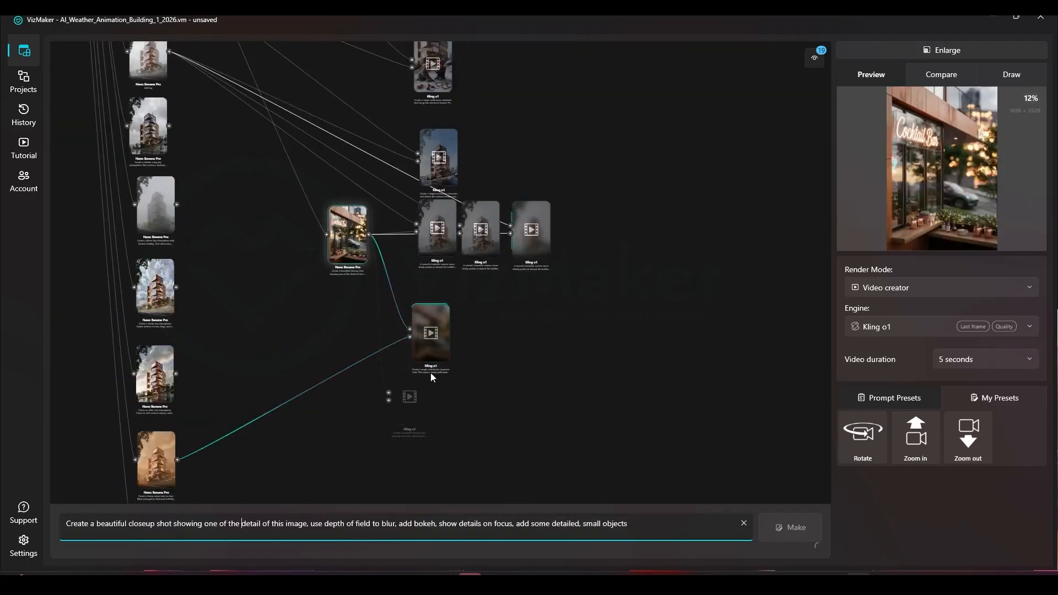
pyautogui.scroll(5, 430, 363)
pyautogui.click(429, 352)
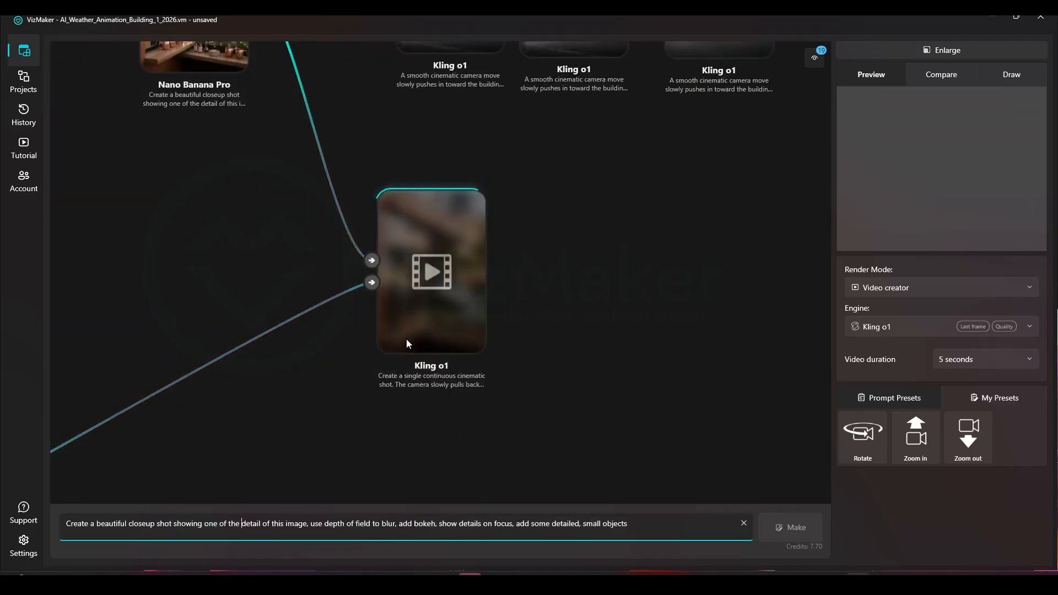
# Select the first fog-to-closeup Kling o1 video and watch it enlarged
pyautogui.moveTo(420, 402); pyautogui.dragTo(397, 489)
pyautogui.moveTo(451, 283); pyautogui.dragTo(431, 207)
pyautogui.moveTo(451, 141); pyautogui.dragTo(434, 332)
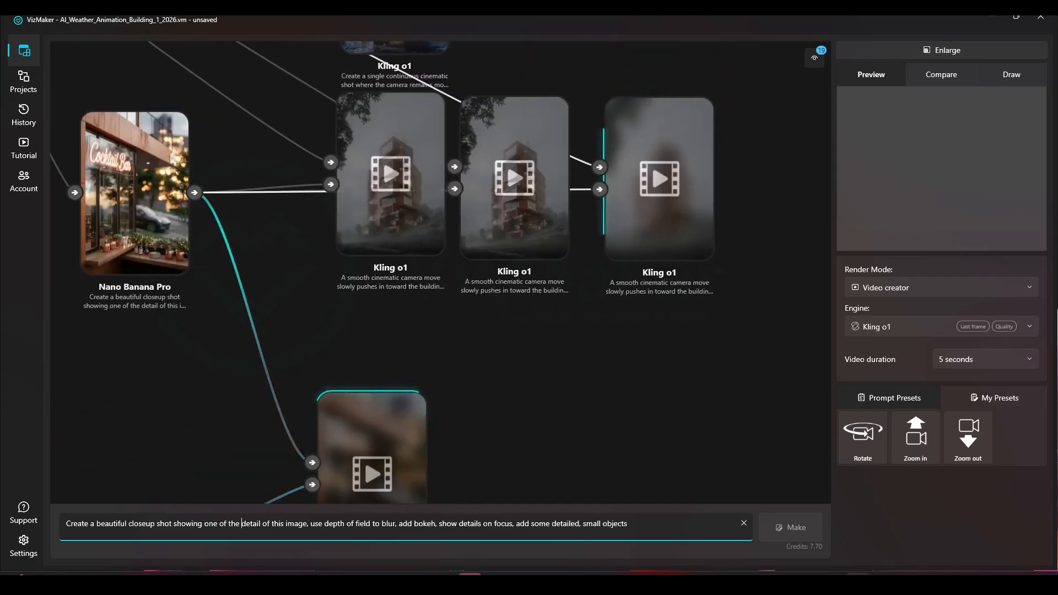
pyautogui.click(391, 197)
pyautogui.scroll(5, 391, 196)
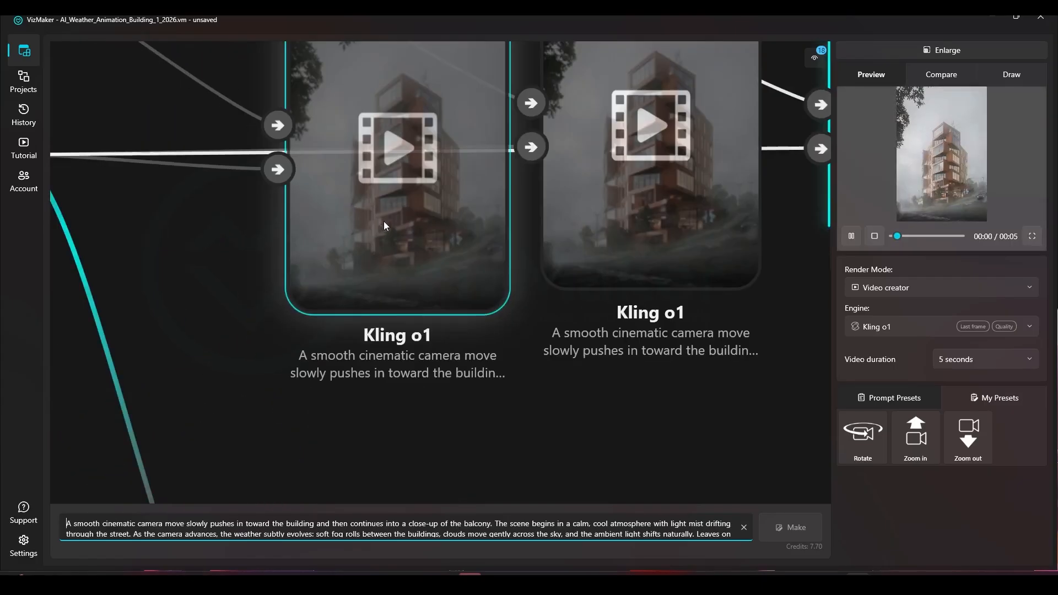
pyautogui.click(929, 45)
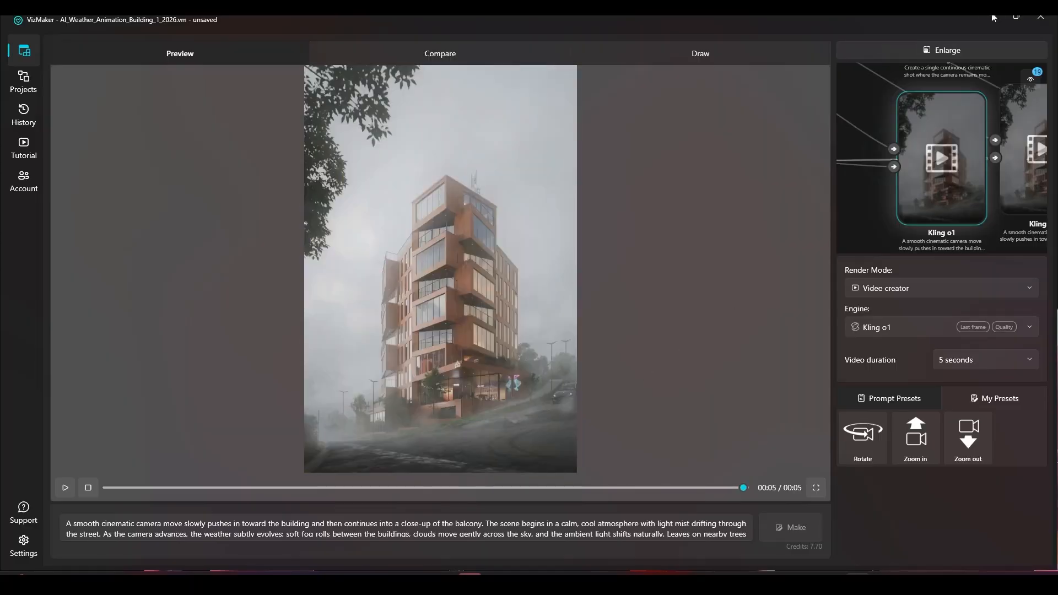
# Watch the second and third fog-to-closeup Kling o1 videos enlarged
pyautogui.click(959, 49)
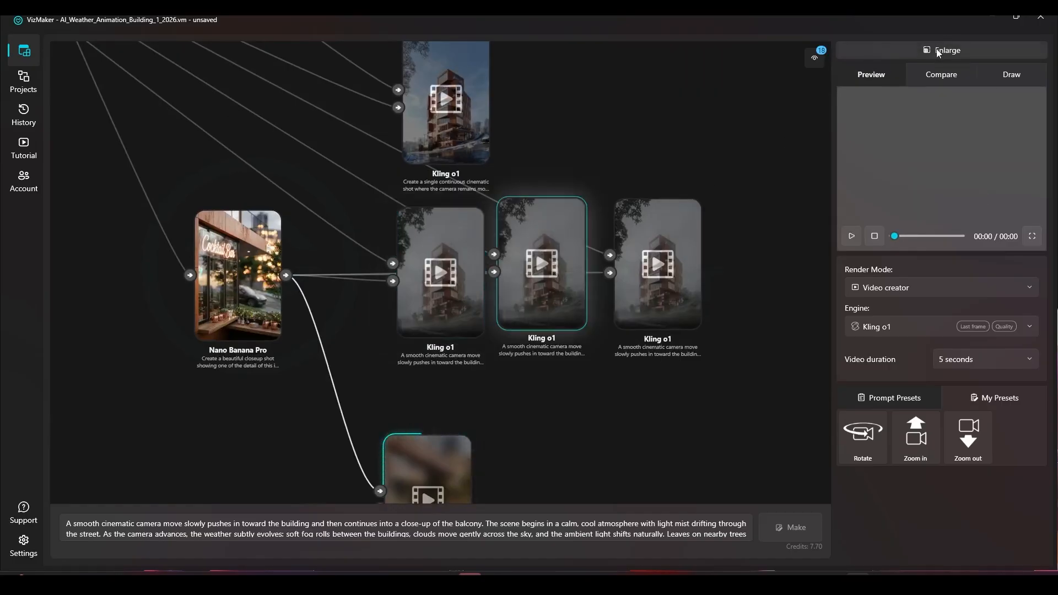
pyautogui.click(936, 48)
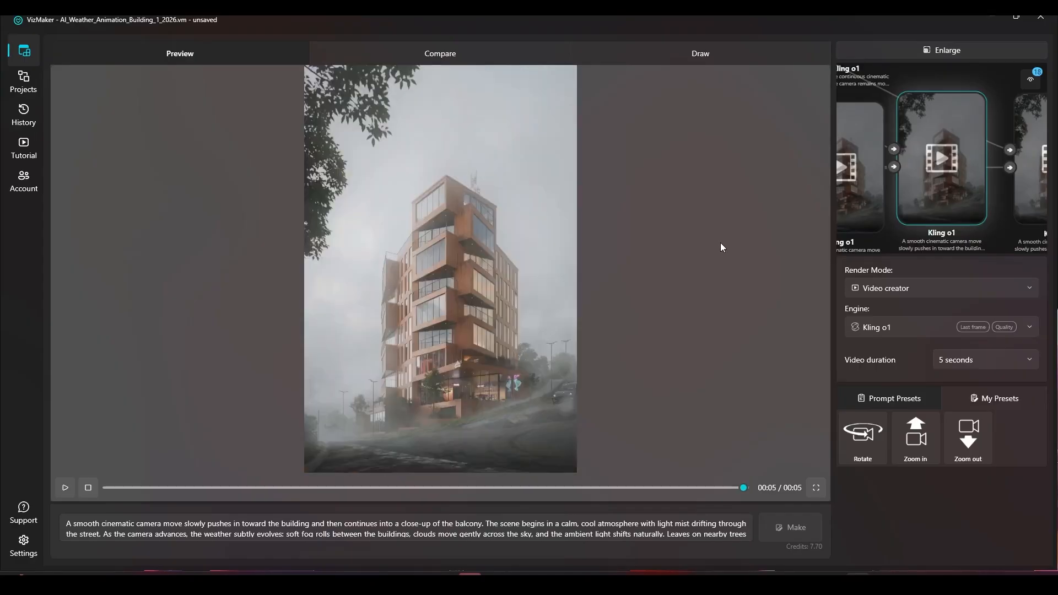
pyautogui.click(926, 51)
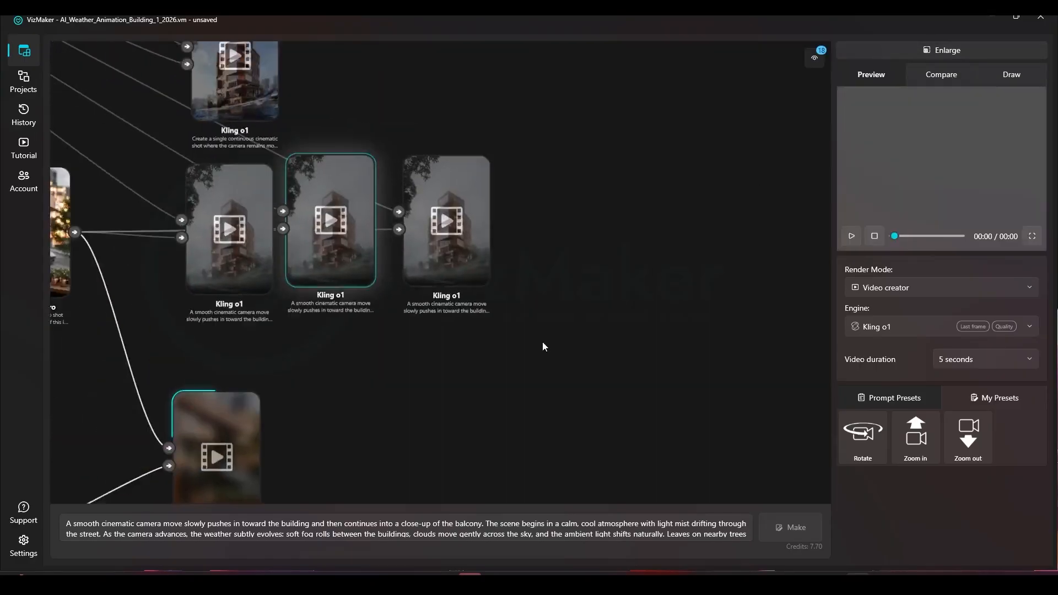
pyautogui.click(927, 51)
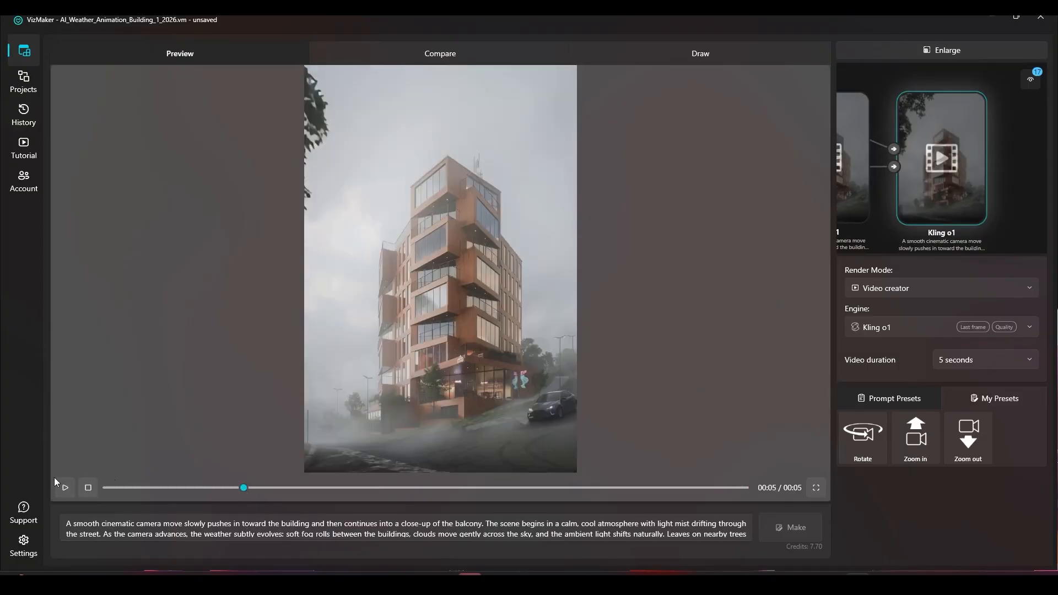
pyautogui.click(64, 487)
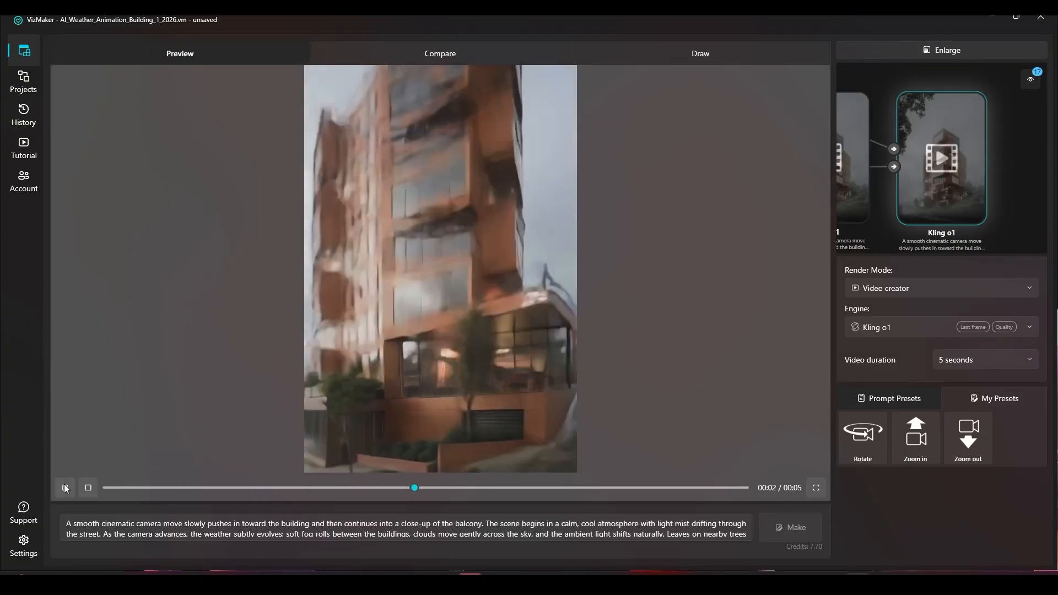
pyautogui.click(65, 487)
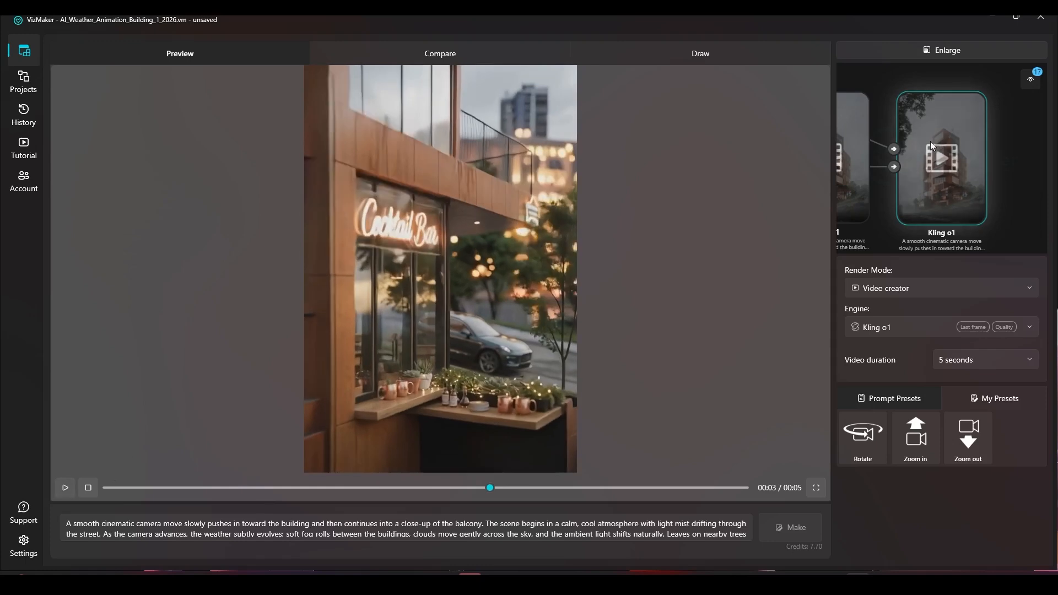
# Rewatch the first fog-to-closeup video enlarged and delete the two alternative Kling o1 videos beside it
pyautogui.click(951, 54)
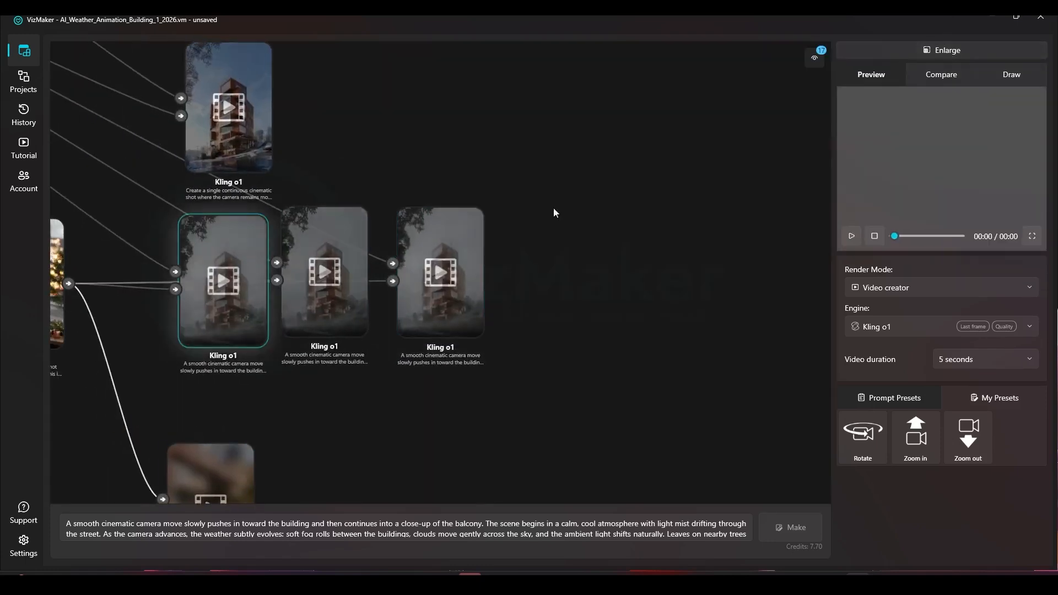
pyautogui.click(958, 51)
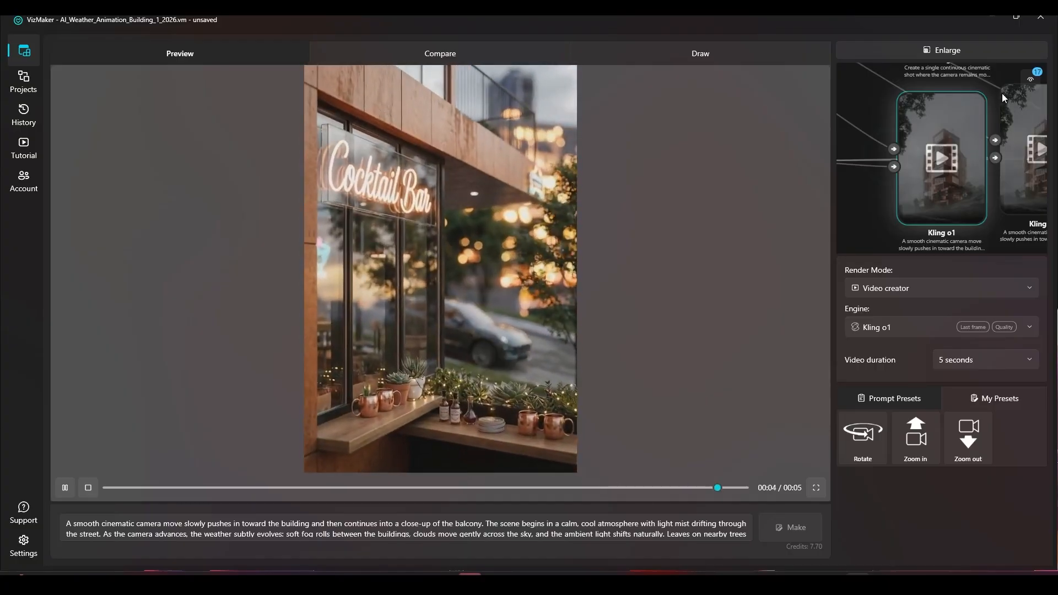
pyautogui.click(1001, 48)
pyautogui.moveTo(685, 279); pyautogui.dragTo(531, 322)
pyautogui.press('Delete')
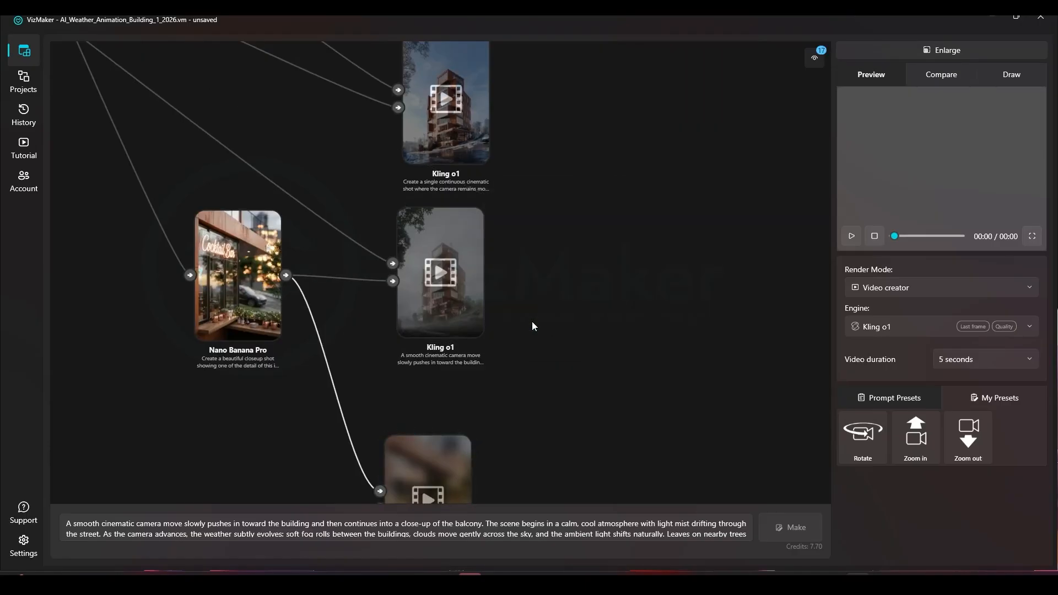
# Move the source building image in the first node tree slightly farther from its column of weather images
pyautogui.scroll(-5, 414, 280)
pyautogui.scroll(-4, 443, 264)
pyautogui.moveTo(503, 216); pyautogui.dragTo(515, 433)
pyautogui.moveTo(486, 156); pyautogui.dragTo(470, 276)
pyautogui.scroll(-4, 470, 268)
pyautogui.moveTo(577, 287); pyautogui.dragTo(550, 94)
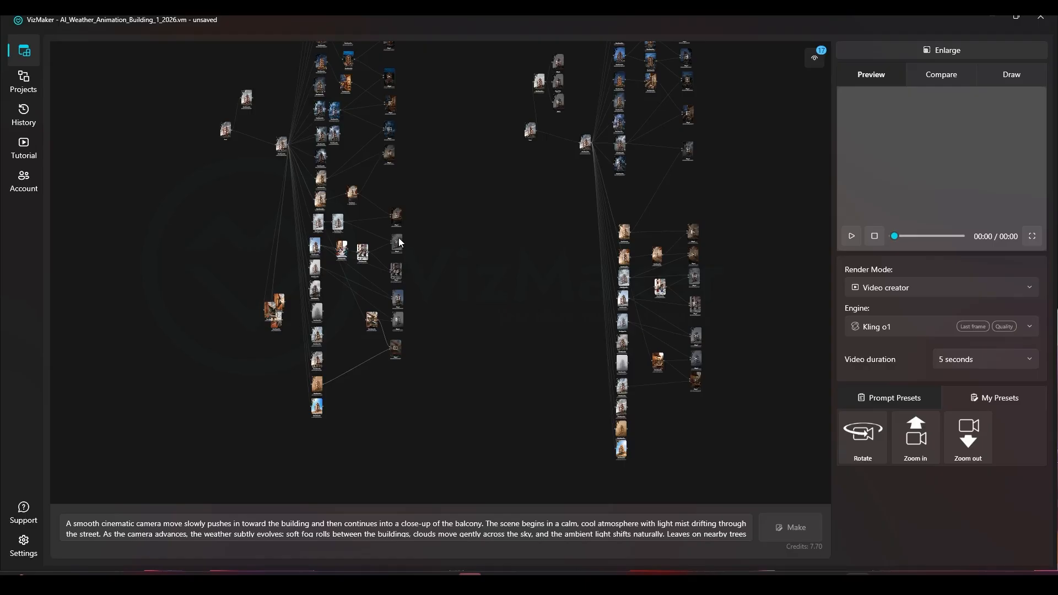
pyautogui.moveTo(283, 155); pyautogui.dragTo(262, 156)
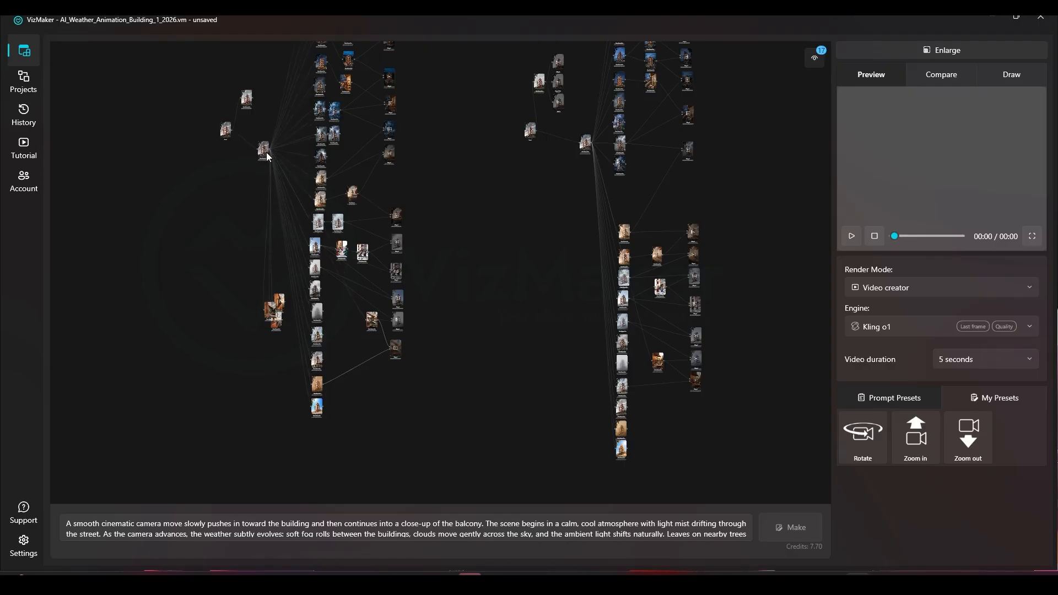
# Select the Kling o1 video that pulls back from the balcony table and watch it enlarged
pyautogui.scroll(10, 542, 260)
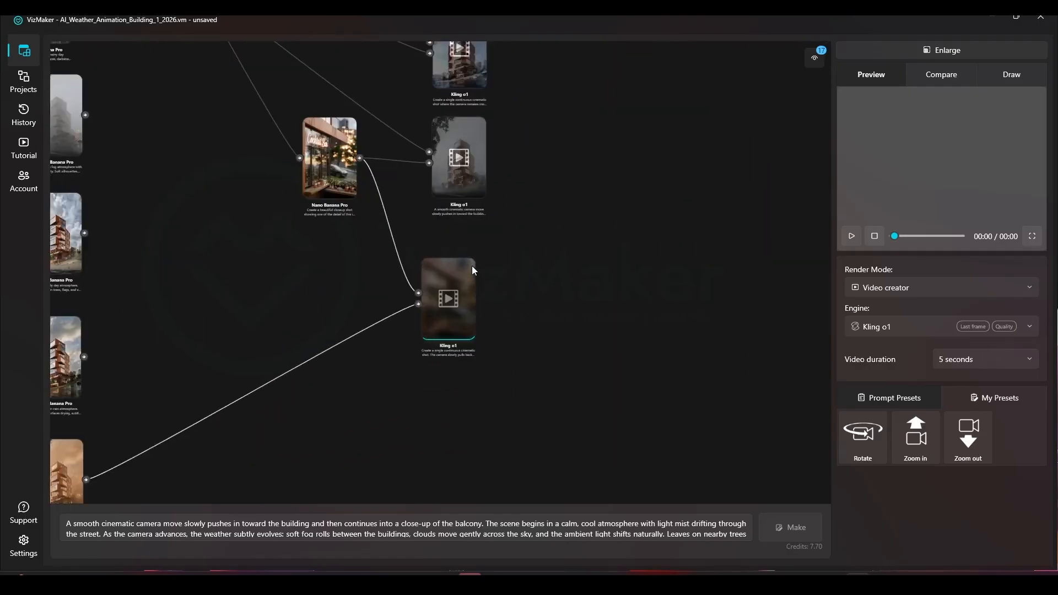
pyautogui.scroll(-10, 542, 260)
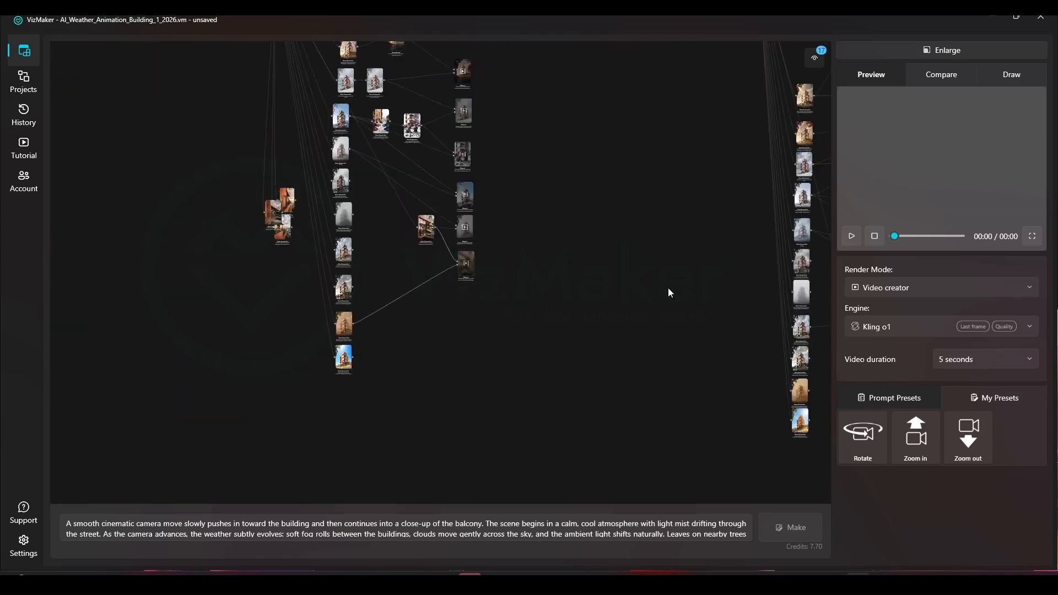
pyautogui.scroll(10, 501, 286)
pyautogui.click(500, 287)
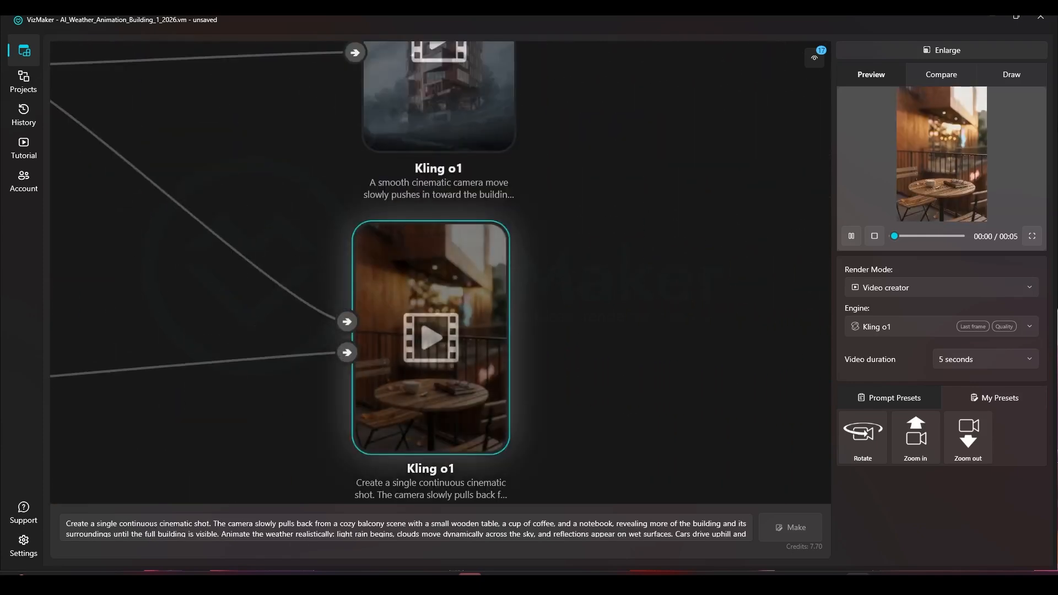
pyautogui.click(958, 51)
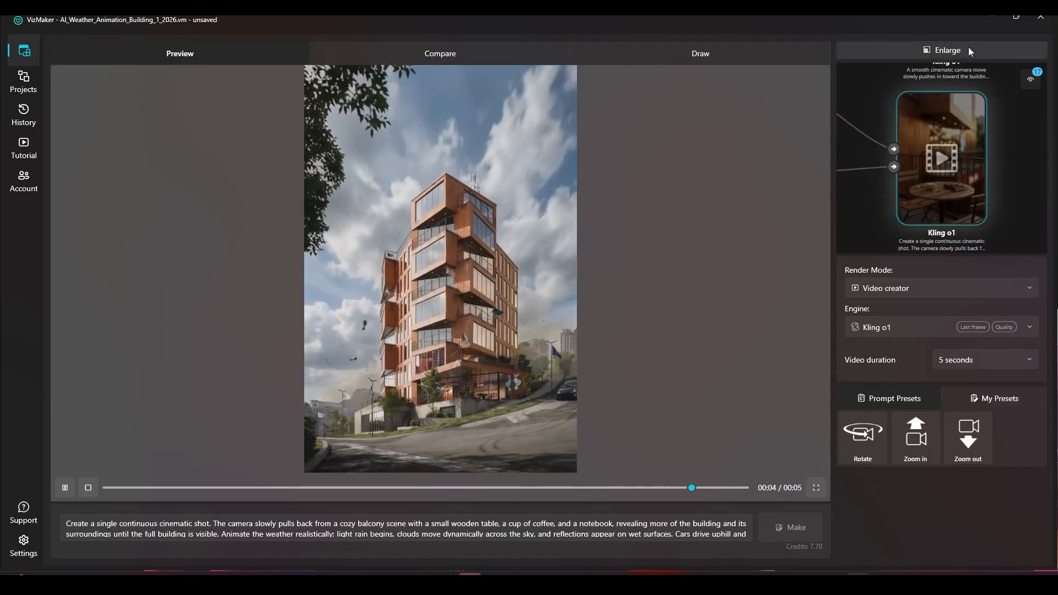
pyautogui.click(959, 50)
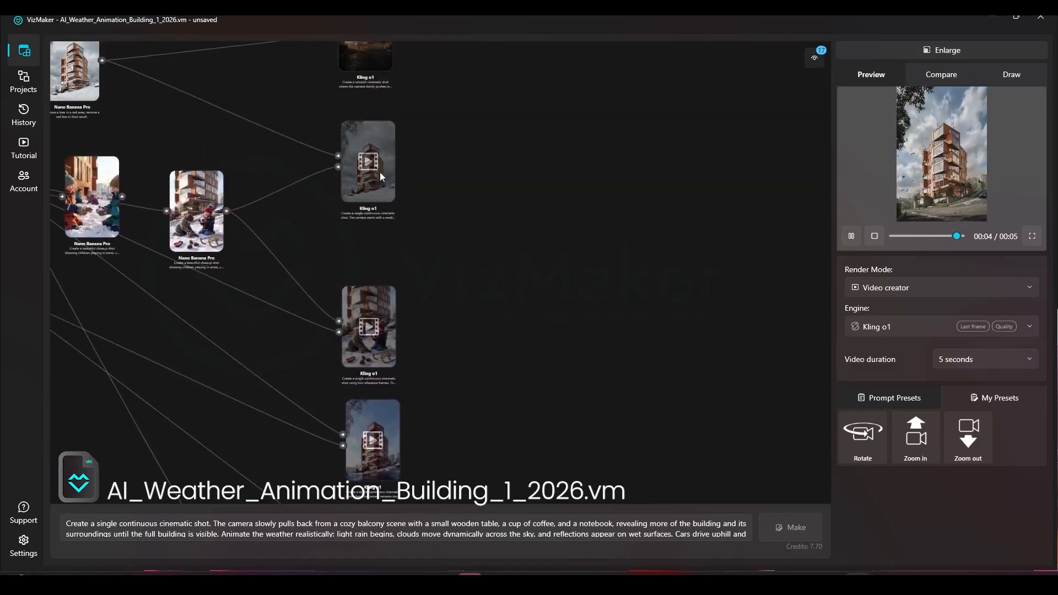
# Line up the snow, fog-to-closeup and haze pull-back videos in an evenly spaced column
pyautogui.moveTo(379, 217); pyautogui.dragTo(389, 180)
pyautogui.moveTo(366, 306); pyautogui.dragTo(365, 260)
pyautogui.moveTo(376, 380); pyautogui.dragTo(391, 267)
pyautogui.moveTo(388, 307); pyautogui.dragTo(385, 259)
pyautogui.moveTo(377, 407); pyautogui.dragTo(400, 204)
pyautogui.moveTo(392, 361); pyautogui.dragTo(384, 305)
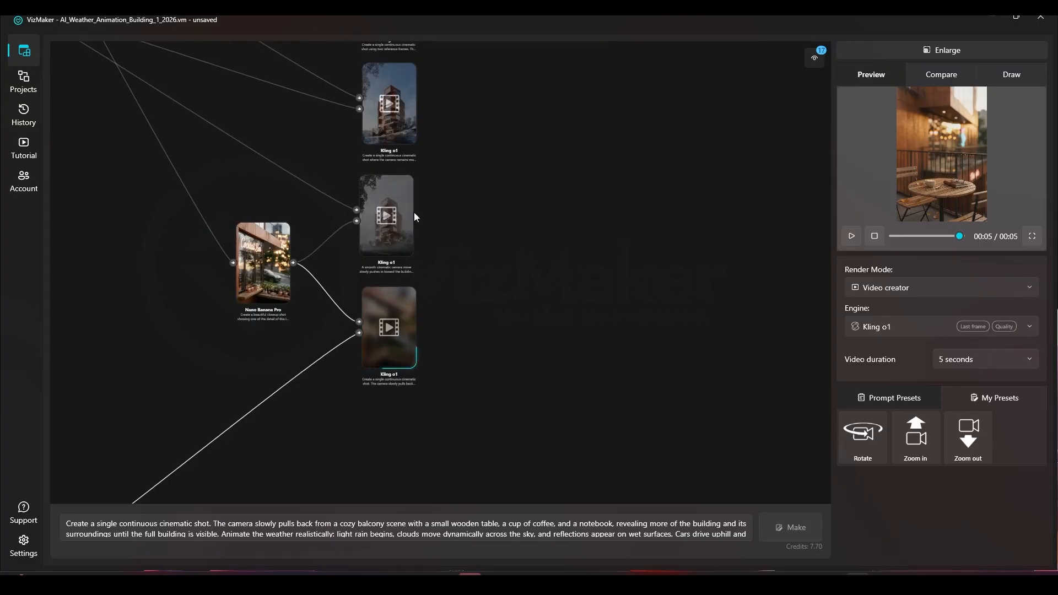
# Move the golden-hour and first snow videos up to tighten the gaps in the first tree's video column
pyautogui.moveTo(438, 177); pyautogui.dragTo(430, 383)
pyautogui.scroll(-4, 430, 383)
pyautogui.moveTo(390, 130); pyautogui.dragTo(385, 175)
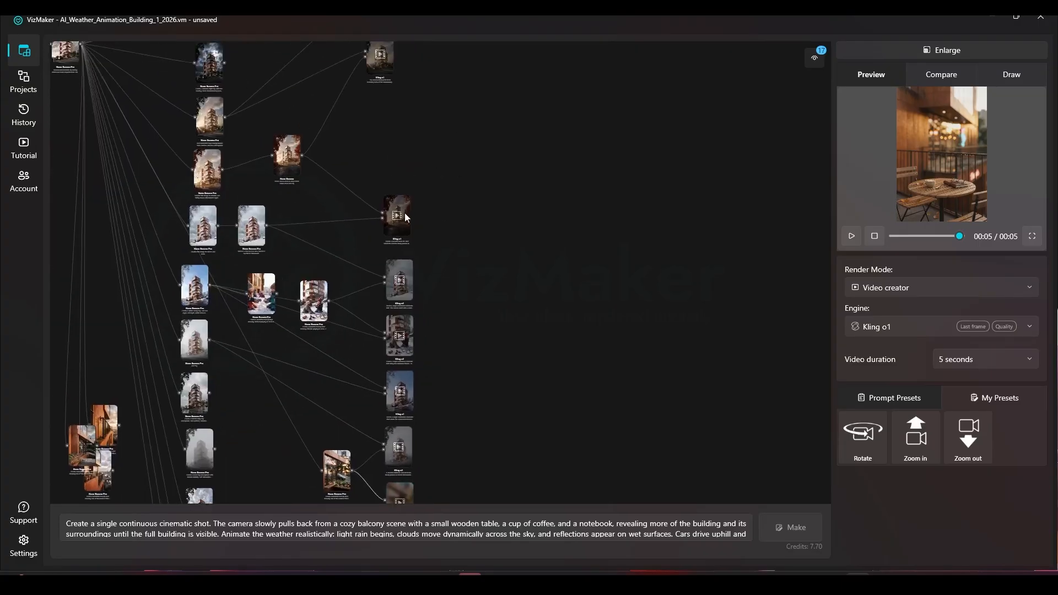
pyautogui.moveTo(401, 84); pyautogui.dragTo(394, 167)
pyautogui.moveTo(427, 103); pyautogui.dragTo(419, 191)
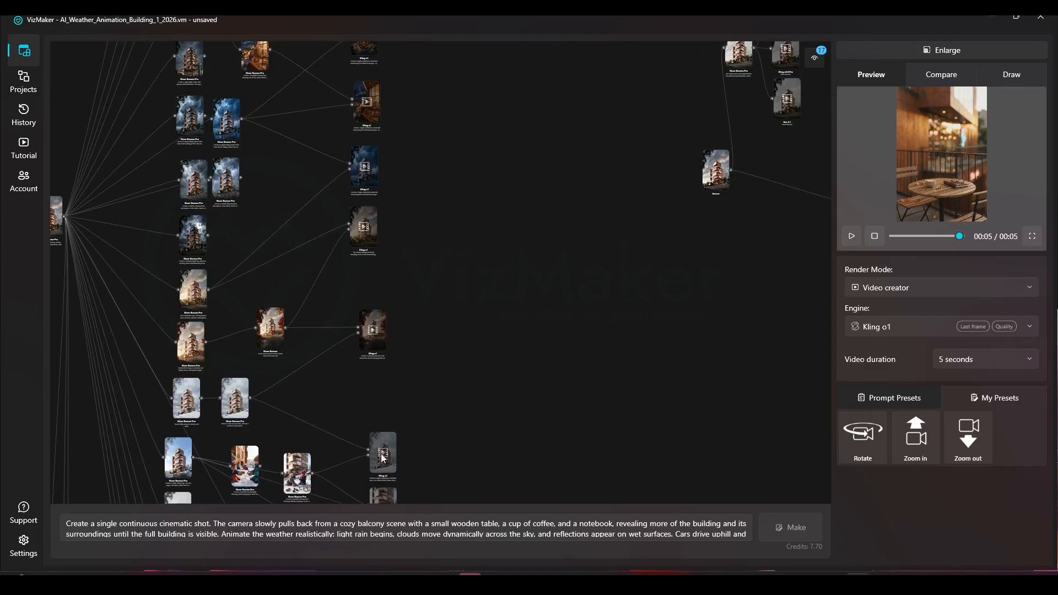
pyautogui.moveTo(384, 457); pyautogui.dragTo(380, 419)
# Even out the spacing of the night and thunderstorm videos higher in the first tree's video column
pyautogui.moveTo(375, 252); pyautogui.dragTo(376, 257)
pyautogui.moveTo(421, 188); pyautogui.dragTo(450, 336)
pyautogui.moveTo(401, 190); pyautogui.dragTo(421, 164)
pyautogui.moveTo(399, 276); pyautogui.dragTo(399, 272)
pyautogui.moveTo(393, 324); pyautogui.dragTo(395, 332)
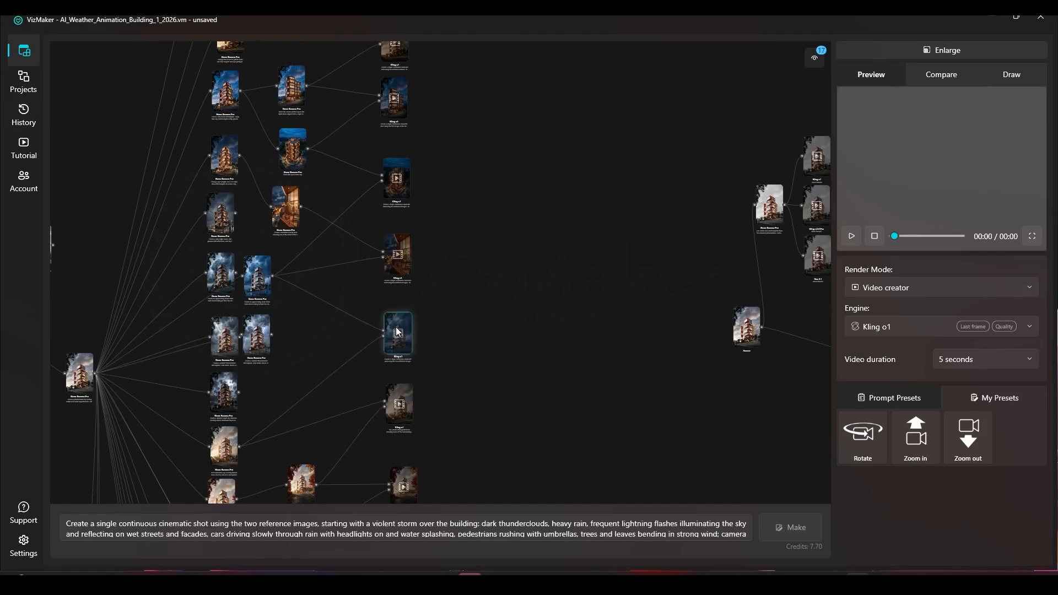
pyautogui.moveTo(437, 150); pyautogui.dragTo(441, 256)
pyautogui.moveTo(436, 128); pyautogui.dragTo(425, 165)
# Check the rendering progress of the haze pull-back video and its links to the closeup and the haze image
pyautogui.scroll(2, 427, 193)
pyautogui.scroll(-5, 428, 215)
pyautogui.scroll(-2, 440, 369)
pyautogui.moveTo(426, 466); pyautogui.dragTo(468, 213)
pyautogui.scroll(10, 476, 342)
pyautogui.moveTo(358, 193); pyautogui.dragTo(438, 290)
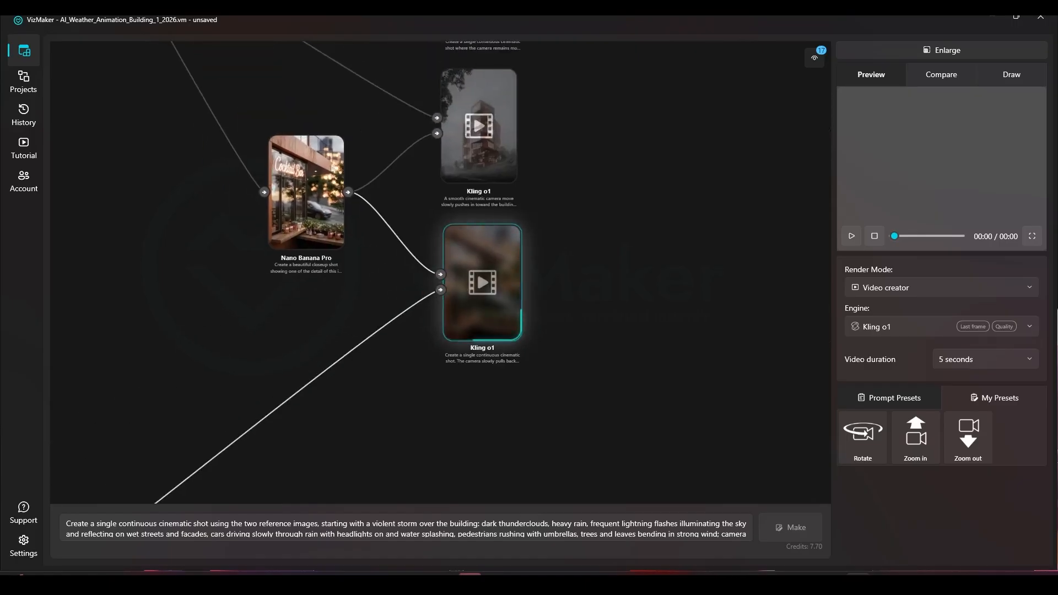
pyautogui.moveTo(283, 298); pyautogui.dragTo(292, 298)
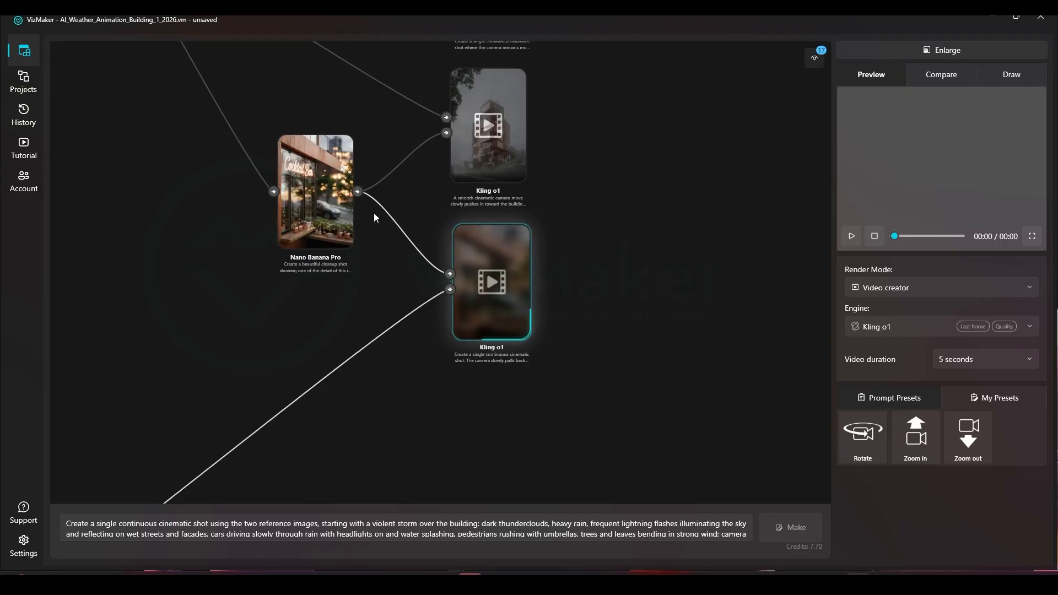
pyautogui.scroll(-5, 436, 179)
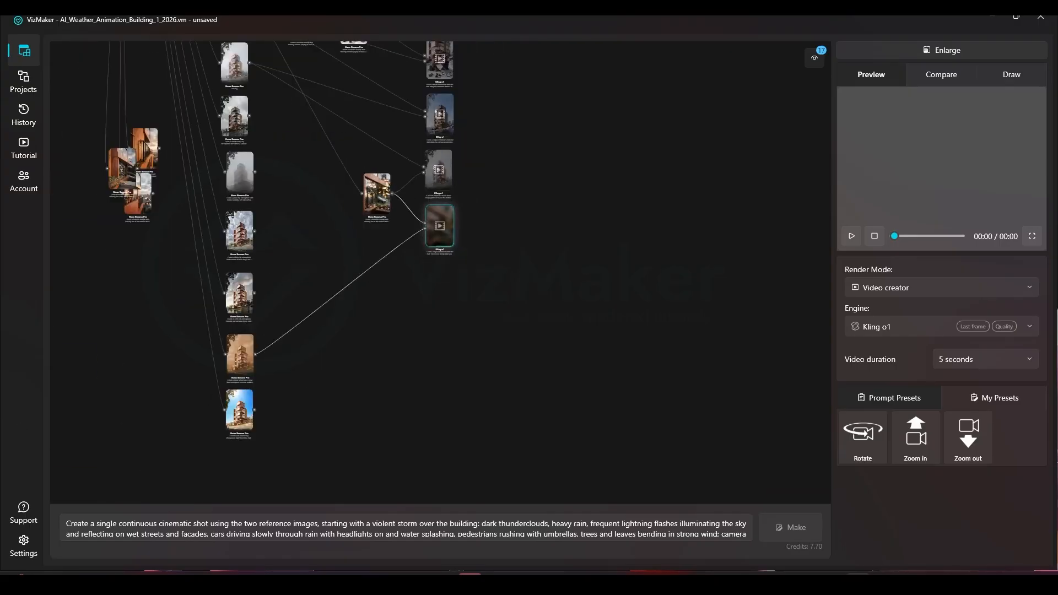
pyautogui.scroll(5, 443, 165)
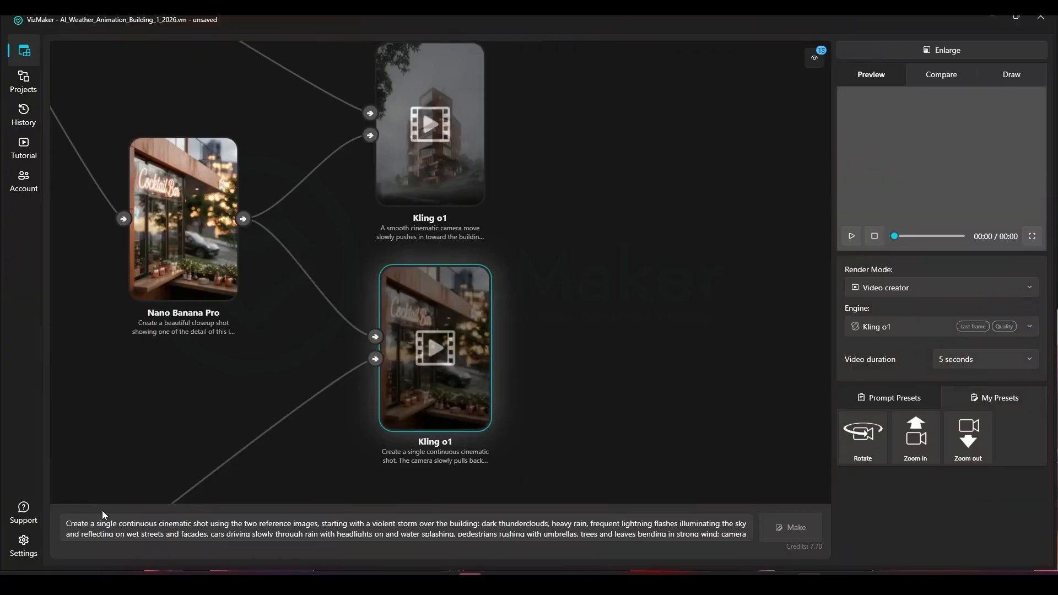
# Select the finished Cocktail Bar-to-haze pull-back video and watch it enlarged
pyautogui.scroll(4, 382, 380)
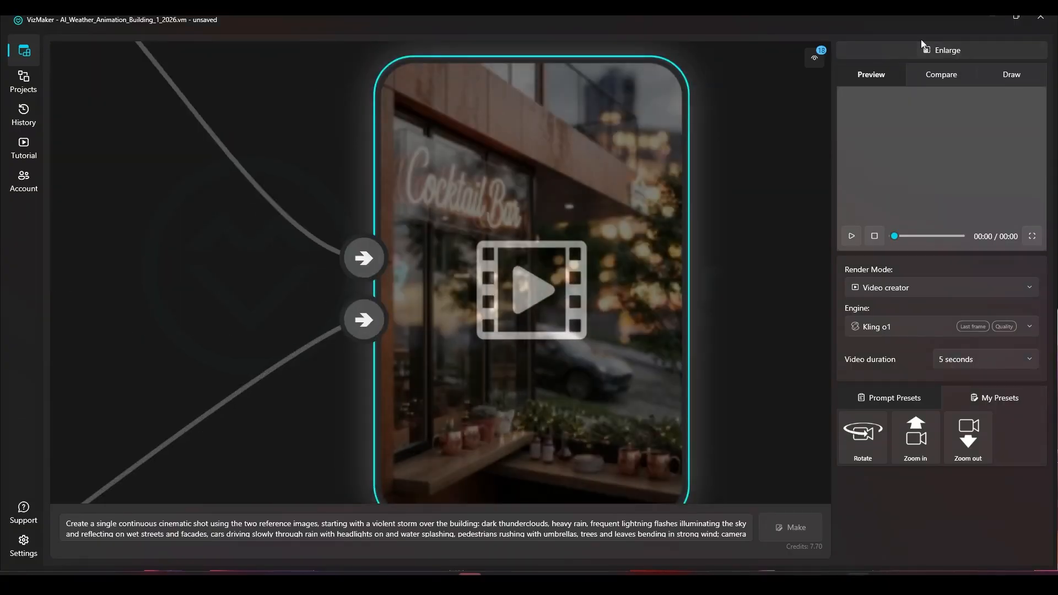
pyautogui.scroll(-3, 655, 239)
pyautogui.moveTo(576, 224); pyautogui.dragTo(570, 222)
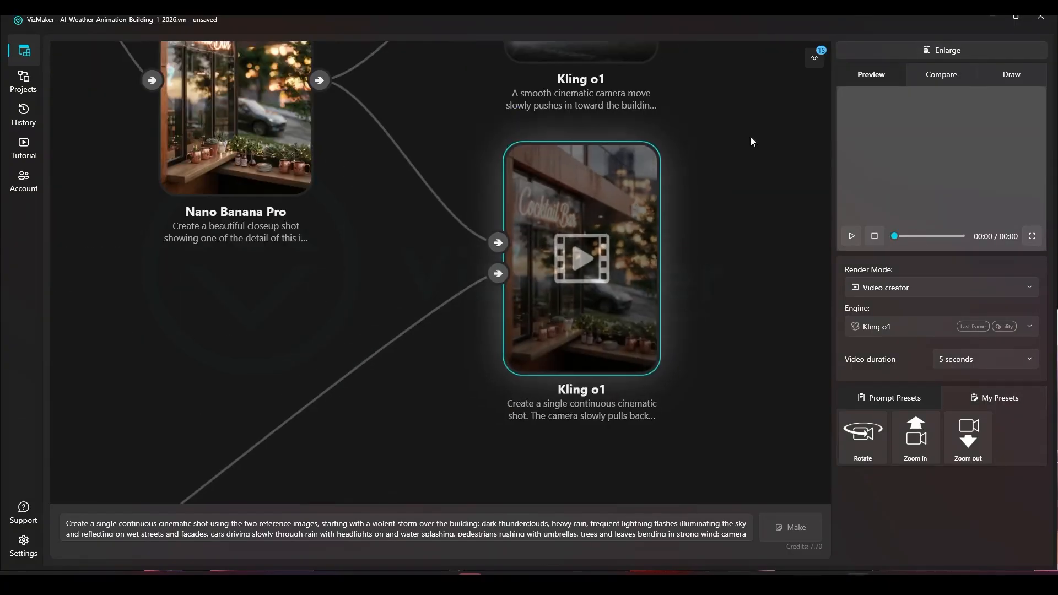
pyautogui.click(915, 56)
pyautogui.click(915, 50)
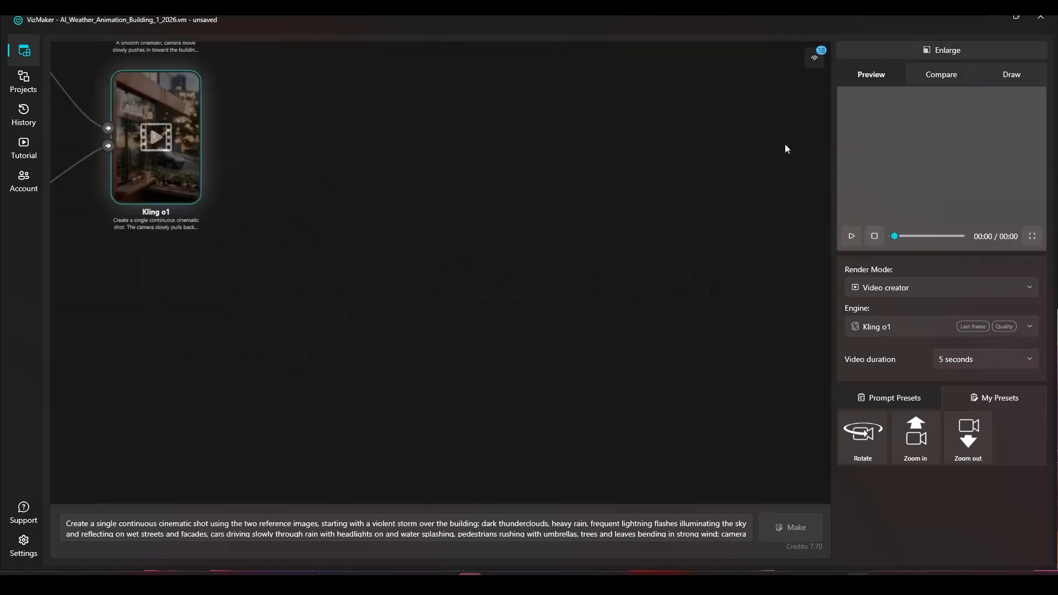
pyautogui.click(439, 296)
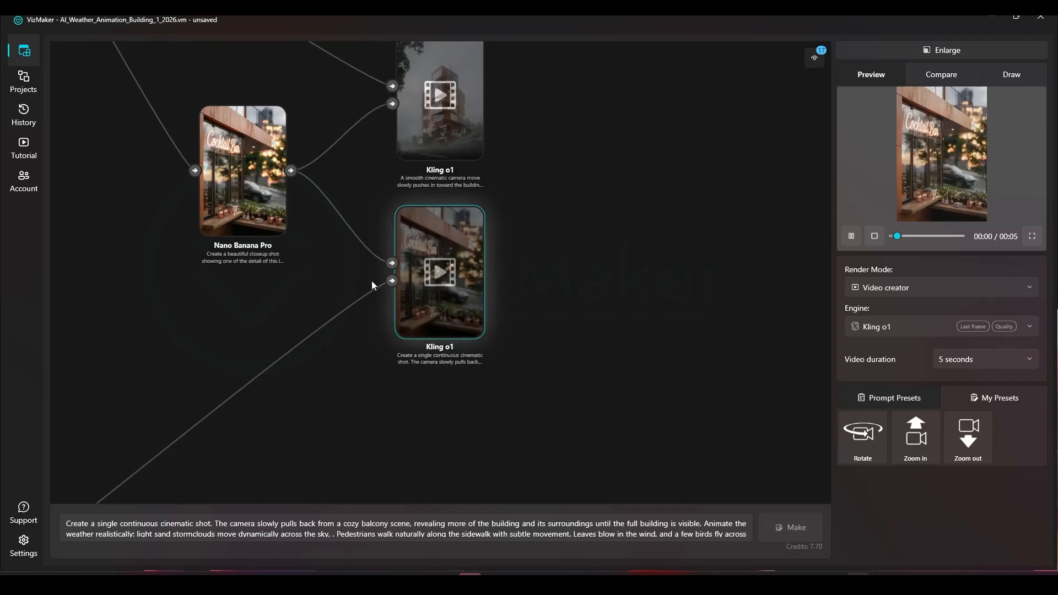
pyautogui.click(931, 49)
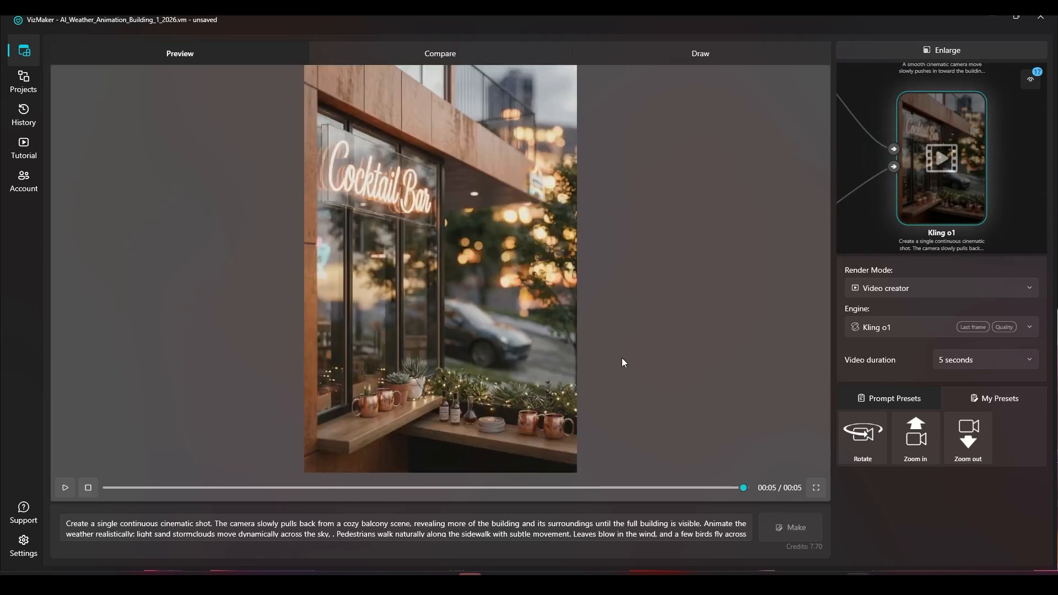
pyautogui.click(72, 488)
pyautogui.click(938, 52)
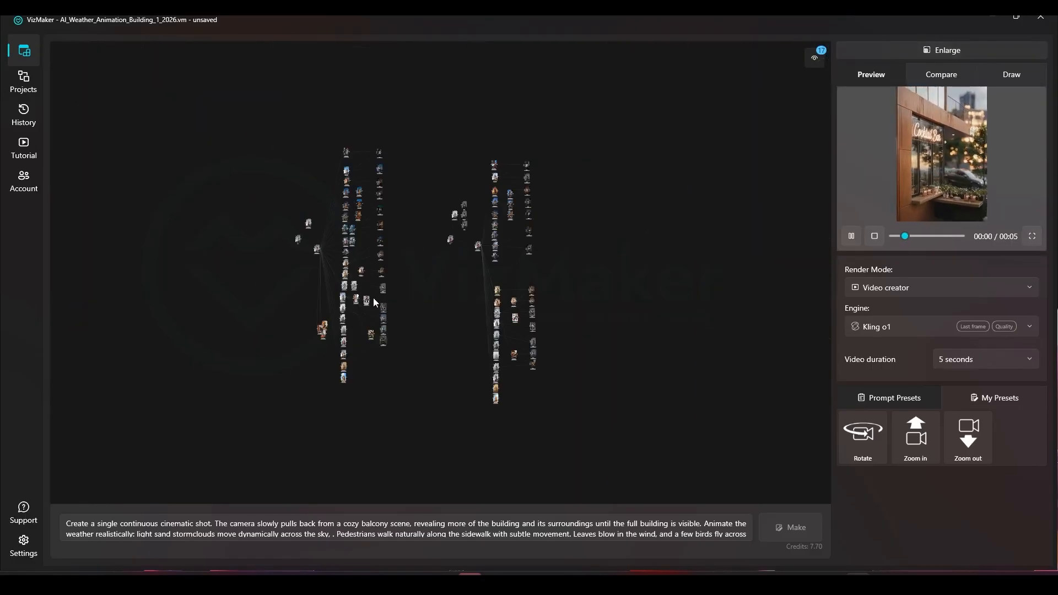
# Select the entire first node tree and move it farther away from the second tree
pyautogui.moveTo(402, 105); pyautogui.dragTo(214, 428)
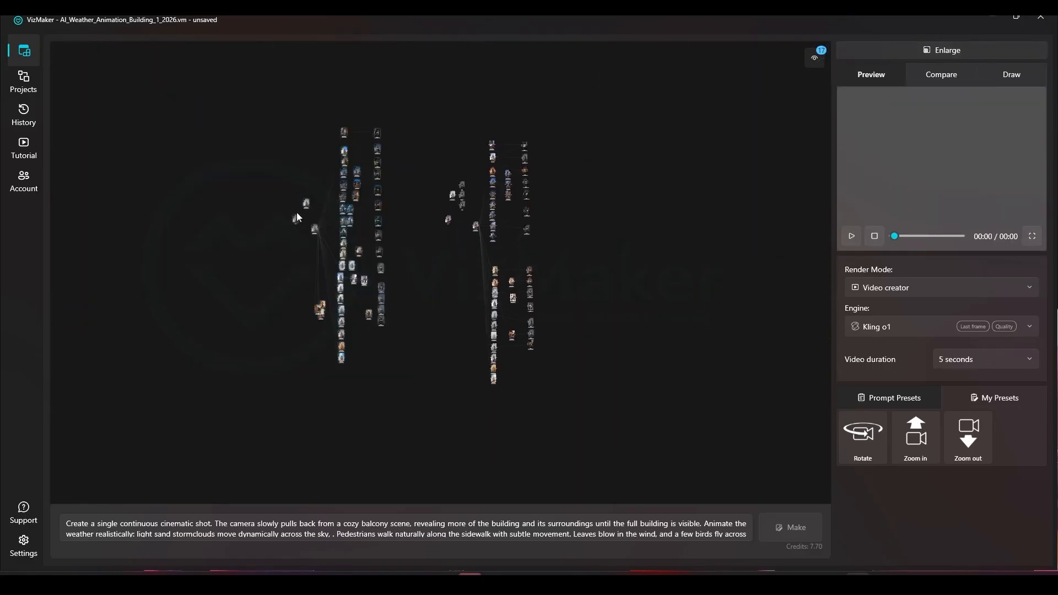
pyautogui.moveTo(397, 107); pyautogui.dragTo(259, 386)
pyautogui.moveTo(423, 106); pyautogui.dragTo(300, 352)
pyautogui.moveTo(293, 221); pyautogui.dragTo(278, 248)
# Move the lower group of images and videos in the second tree up against its upper group
pyautogui.moveTo(556, 266); pyautogui.dragTo(454, 389)
pyautogui.scroll(5, 495, 280)
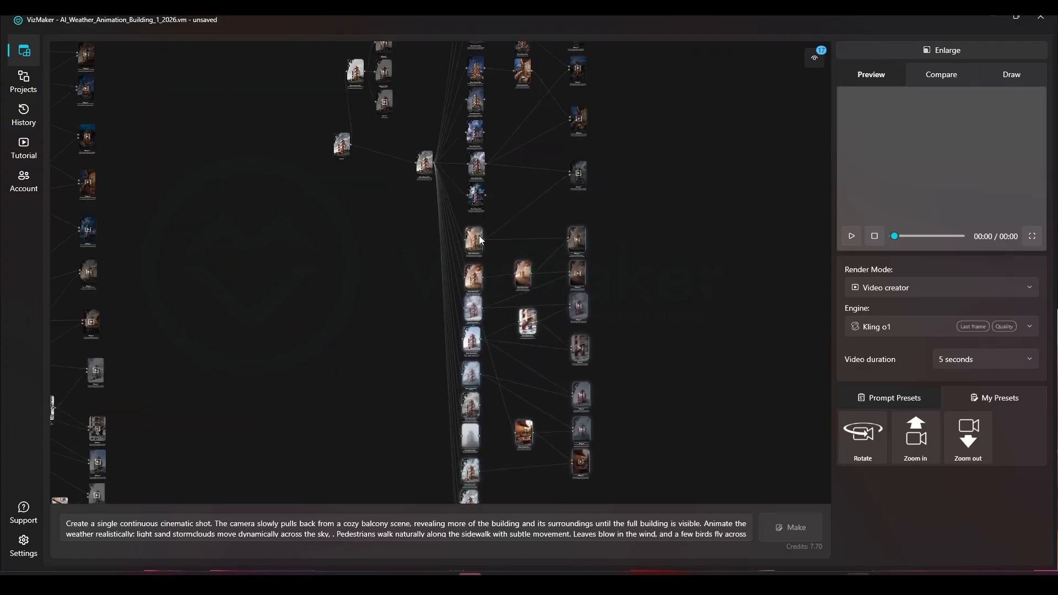
pyautogui.scroll(-5, 433, 210)
pyautogui.moveTo(510, 88); pyautogui.dragTo(349, 406)
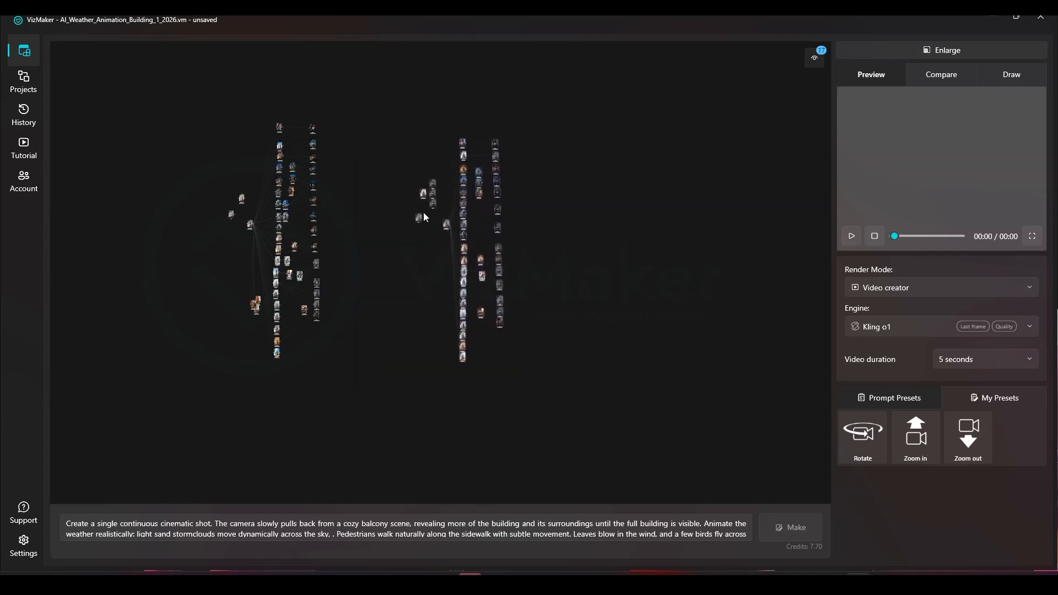
# Examine the layout of weather images and linked videos in both node trees
pyautogui.scroll(5, 417, 205)
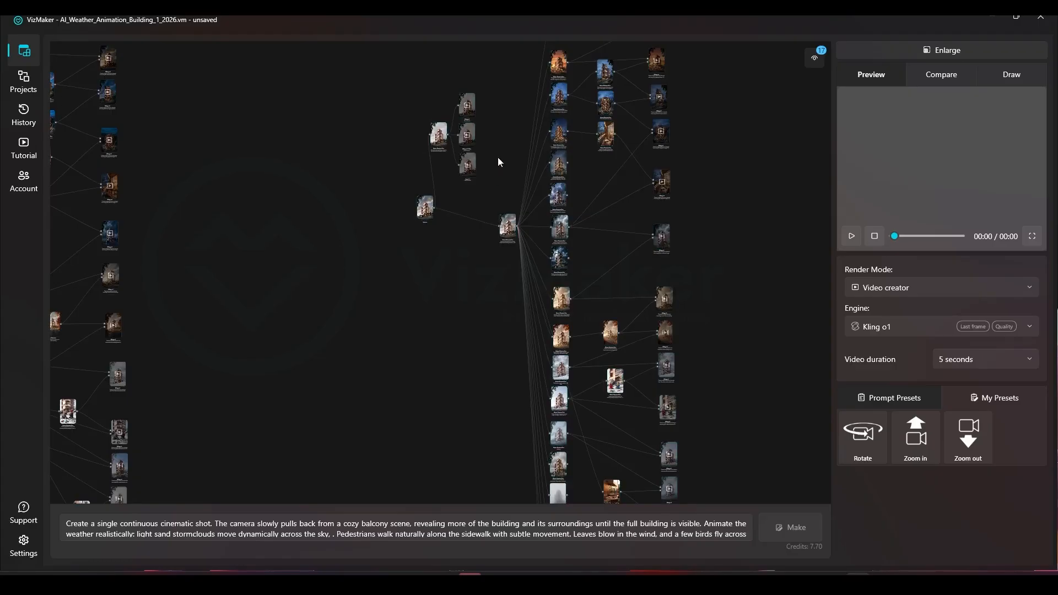
pyautogui.scroll(3, 491, 158)
pyautogui.scroll(-5, 515, 170)
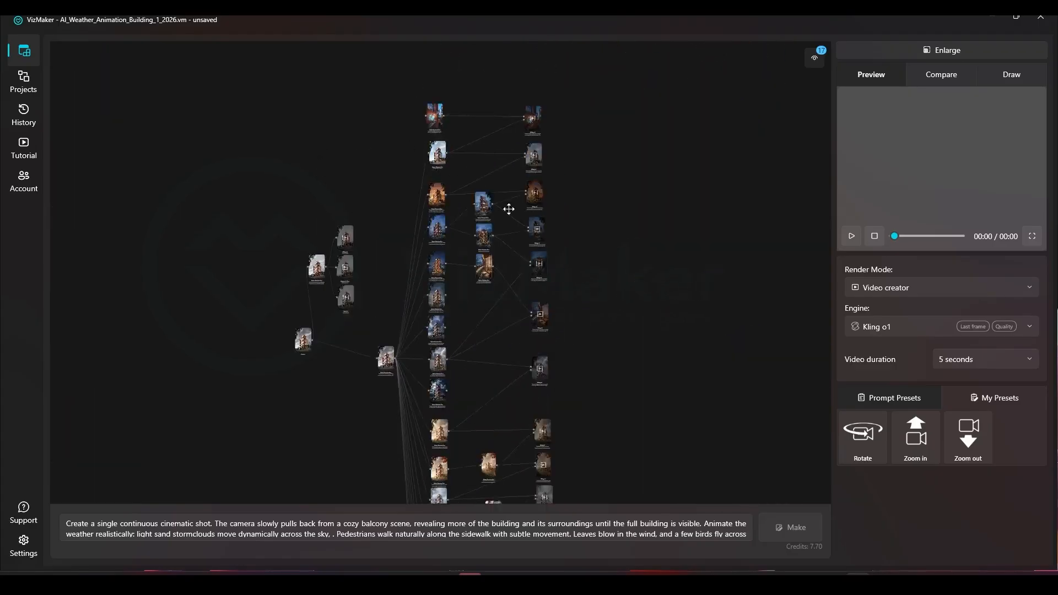
pyautogui.moveTo(603, 310); pyautogui.dragTo(601, 279)
pyautogui.scroll(-3, 590, 266)
pyautogui.moveTo(195, 261); pyautogui.dragTo(497, 231)
pyautogui.scroll(2, 368, 150)
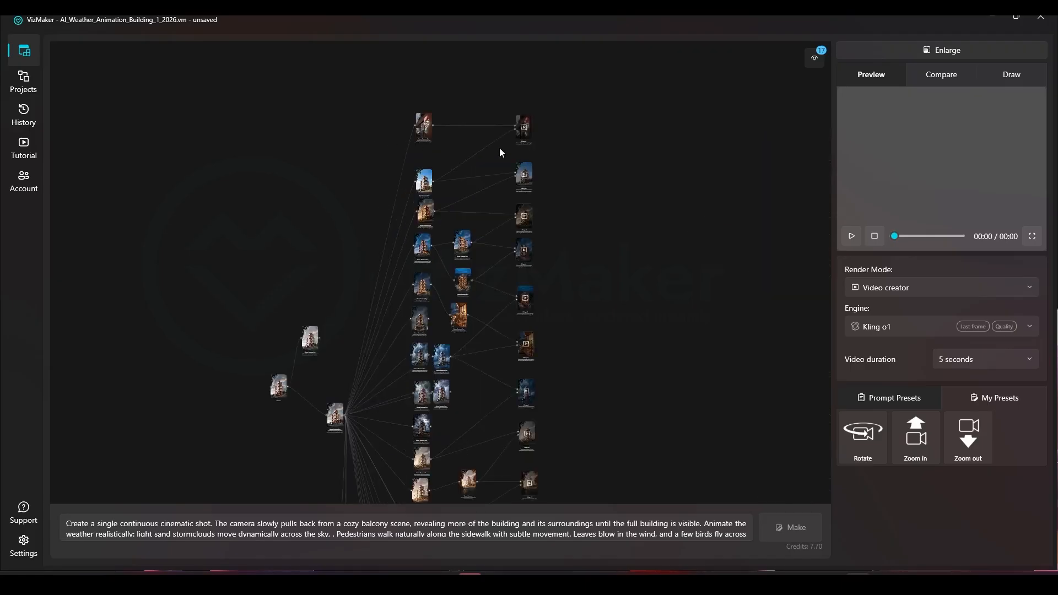
pyautogui.moveTo(401, 364); pyautogui.dragTo(402, 191)
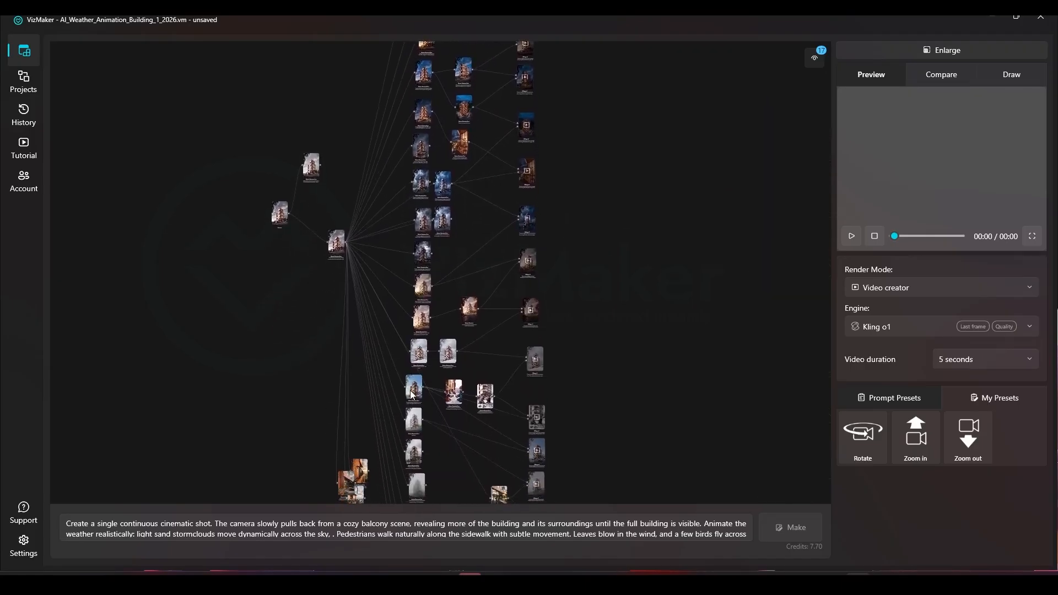